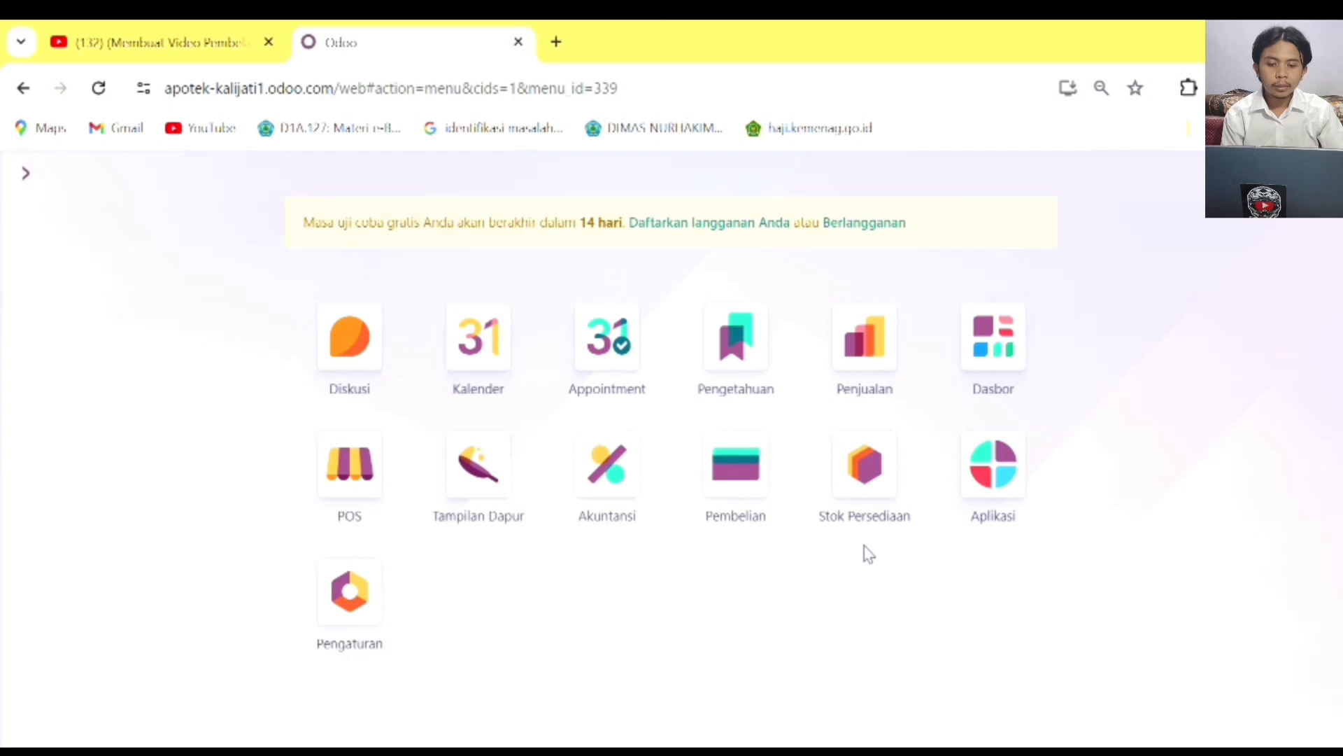
Start a new product record in the Stok Persediaan product catalogue.
{"action": "left_click", "coordinate": [868, 490]}
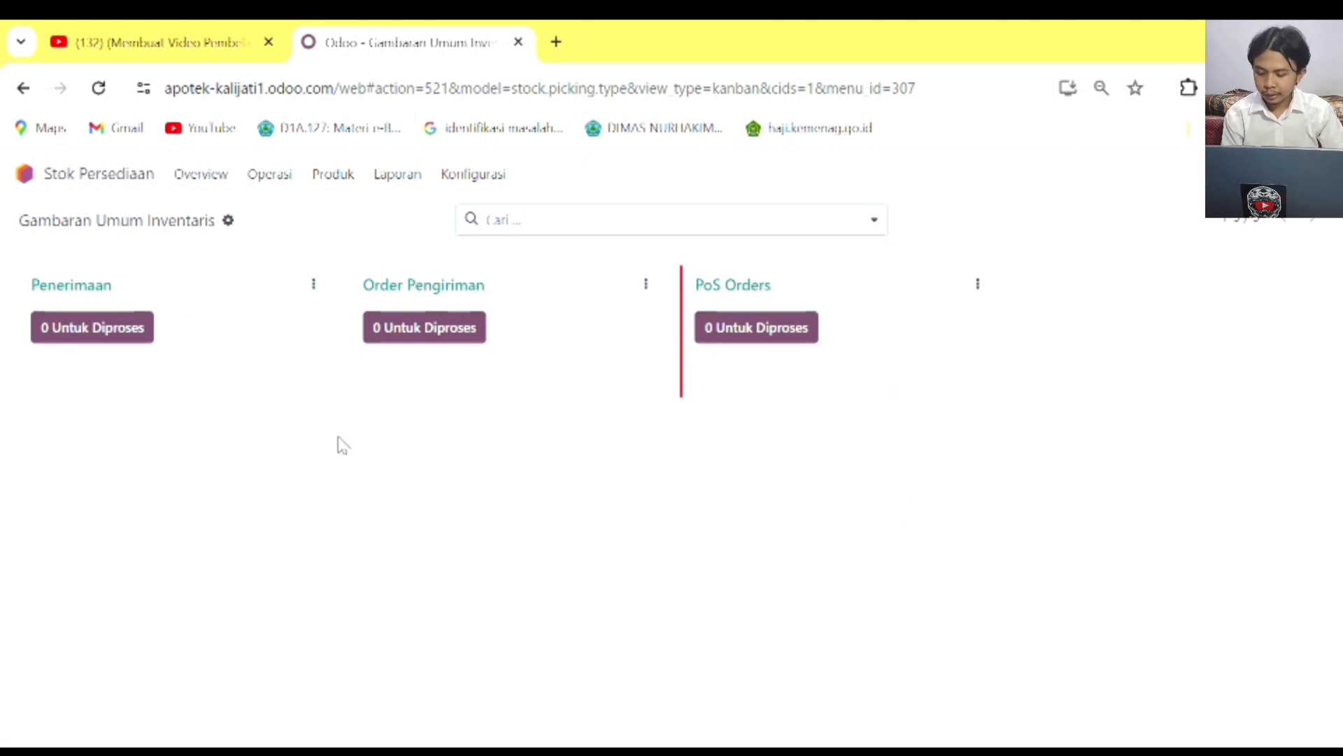
{"action": "left_click", "coordinate": [343, 179]}
{"action": "left_click", "coordinate": [353, 218]}
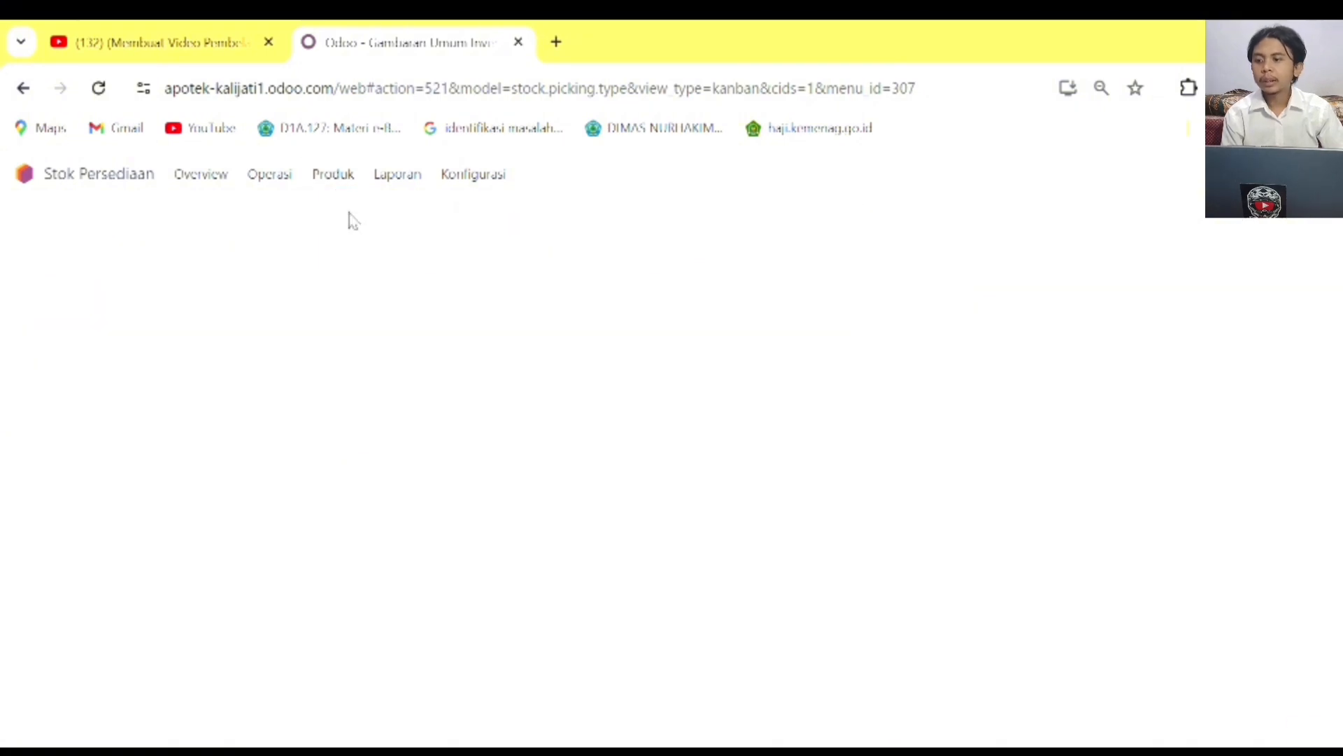
{"action": "left_click", "coordinate": [47, 234]}
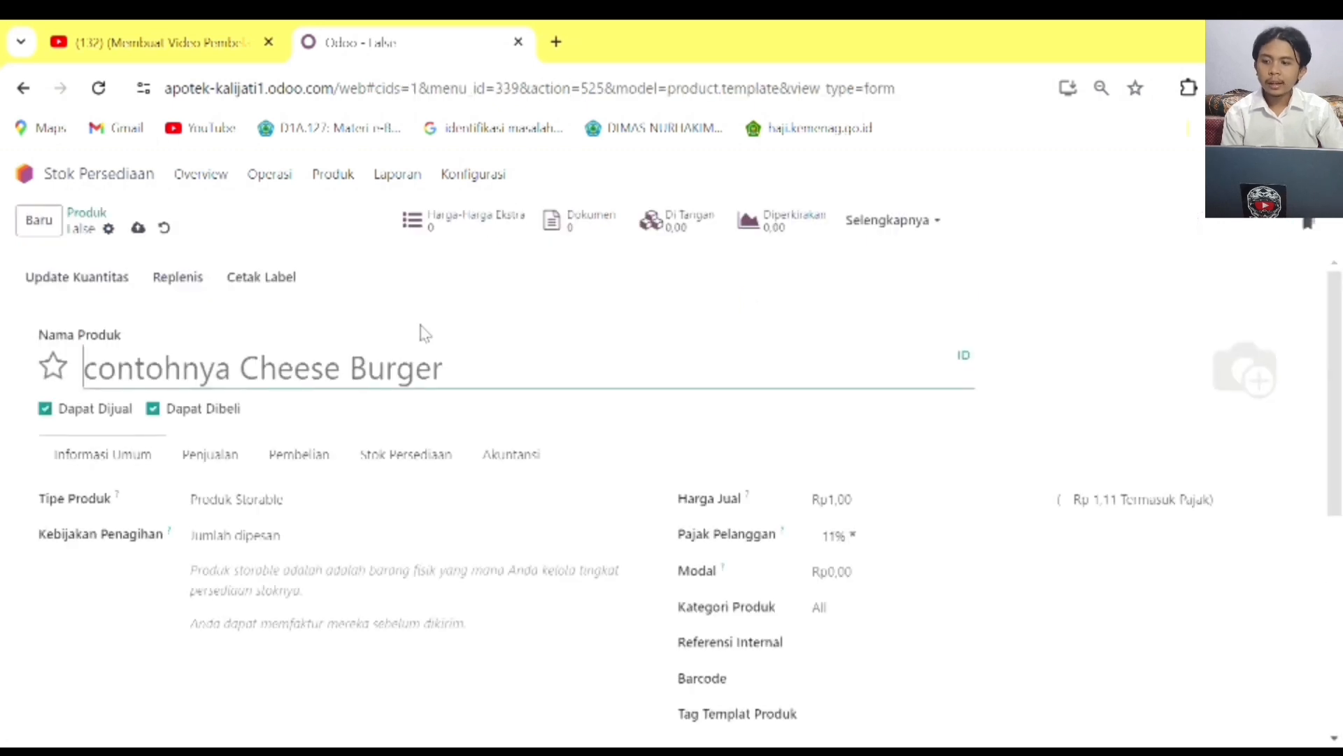
Name the new product Imboost and add its package photo as the product image.
{"action": "scroll", "coordinate": [425, 335], "scroll_direction": "down", "scroll_amount": 2}
{"action": "scroll", "coordinate": [424, 336], "scroll_direction": "up", "scroll_amount": 2}
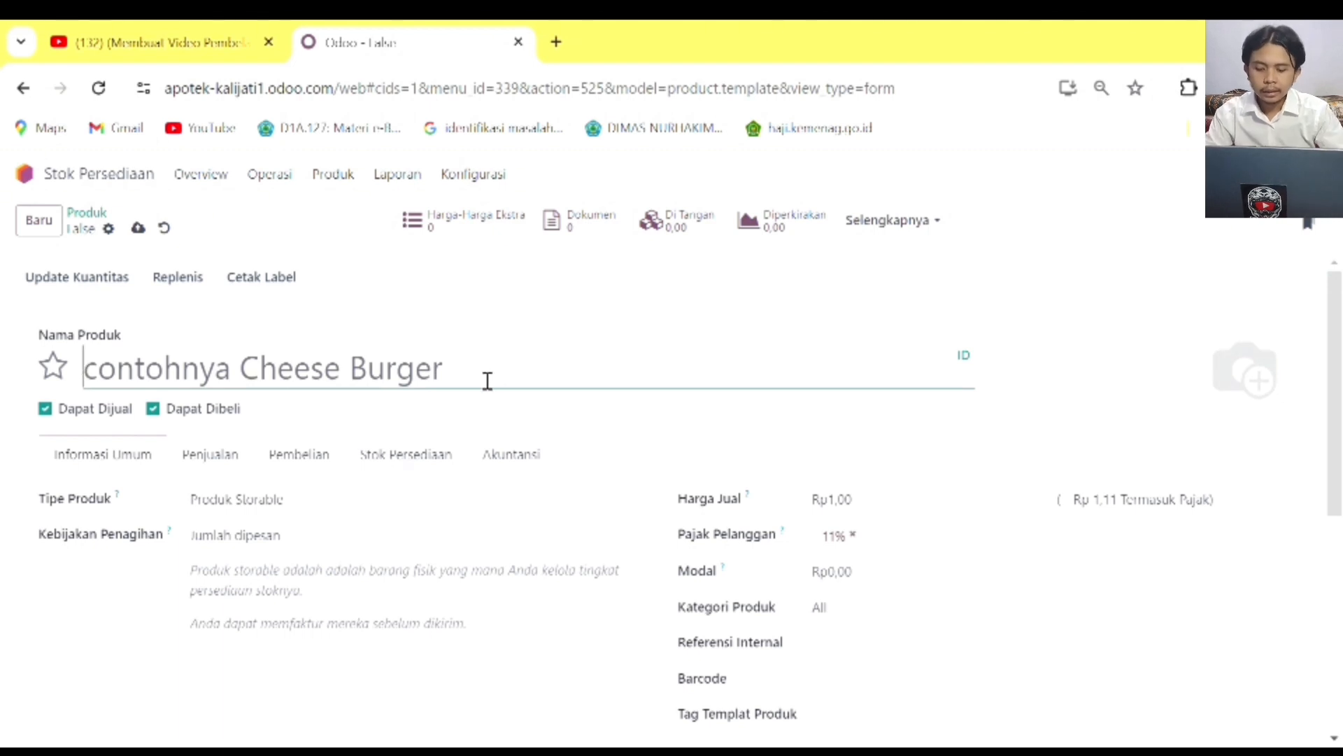
{"action": "type", "text": "Imboost"}
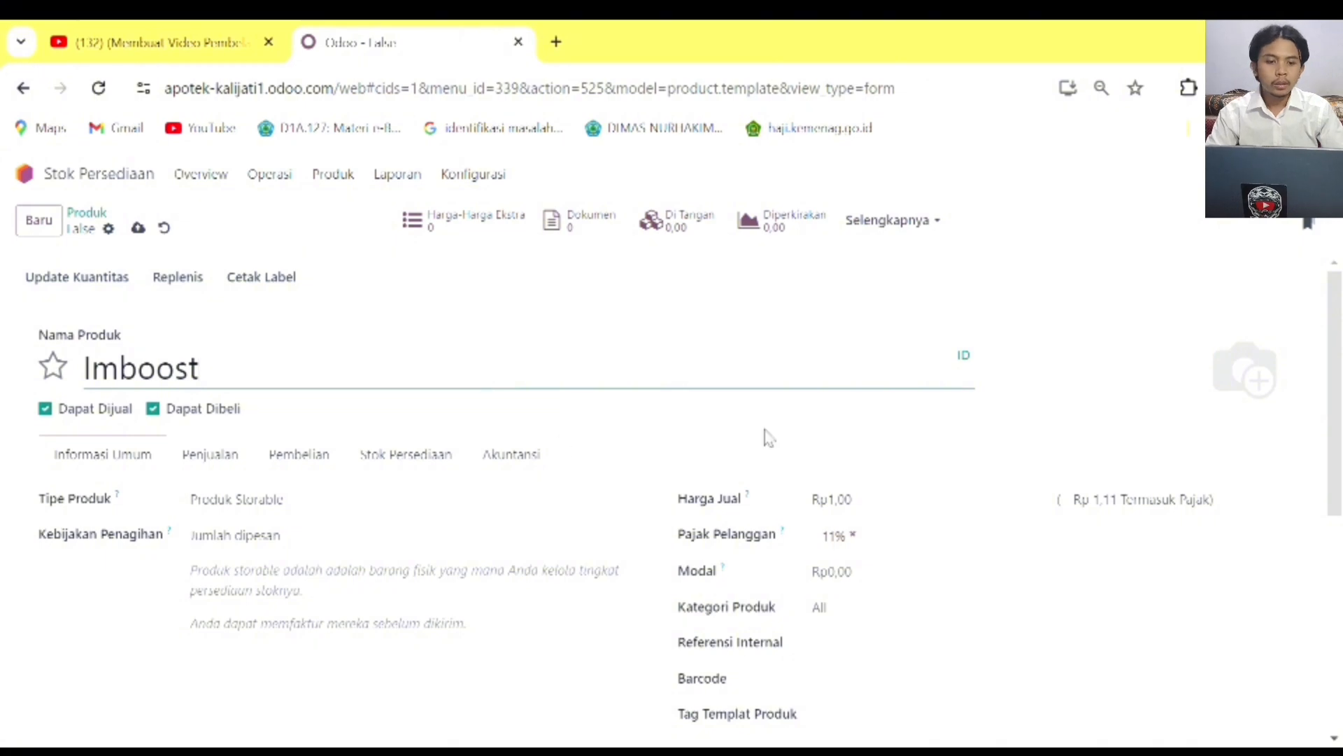
{"action": "left_click", "coordinate": [1035, 372]}
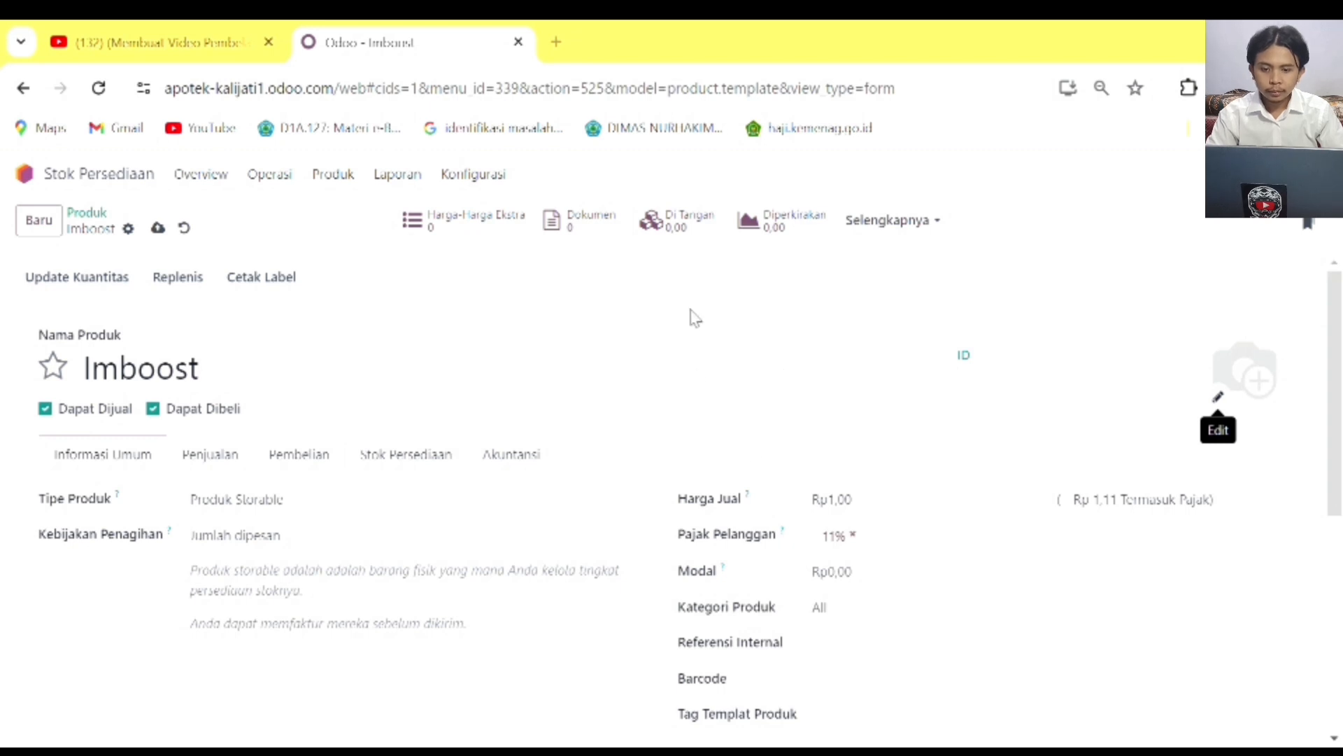
Set the Imboost product's sales price (Harga Jual) to Rp 25000.
{"action": "scroll", "coordinate": [728, 574], "scroll_direction": "down", "scroll_amount": 2}
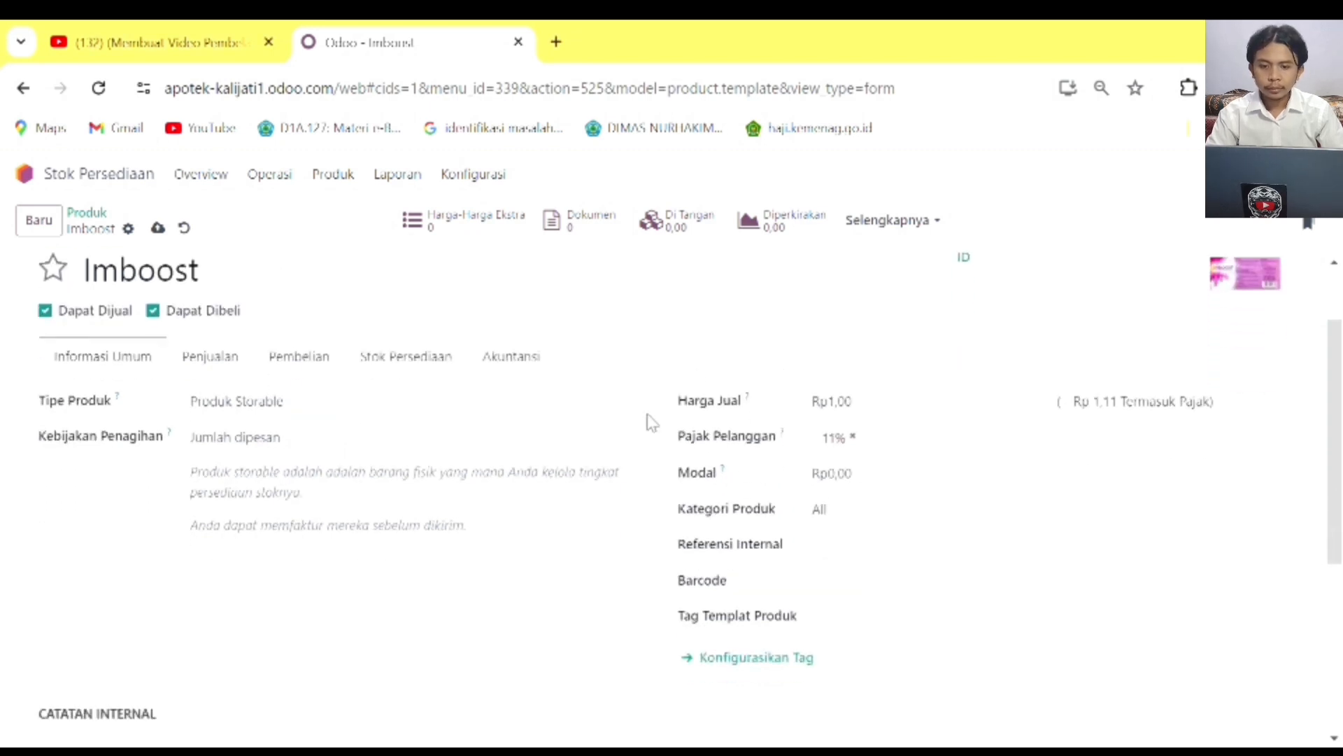
{"action": "left_click", "coordinate": [858, 403]}
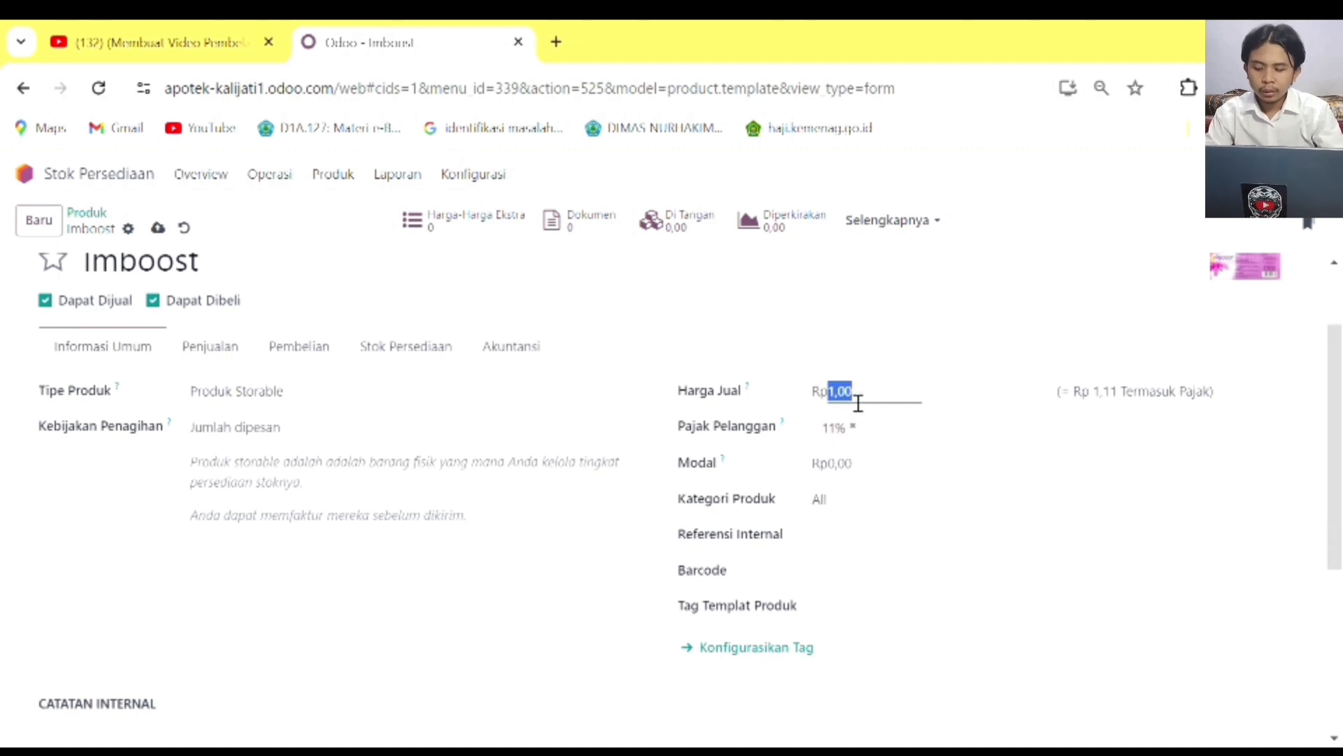
{"action": "type", "text": "25000"}
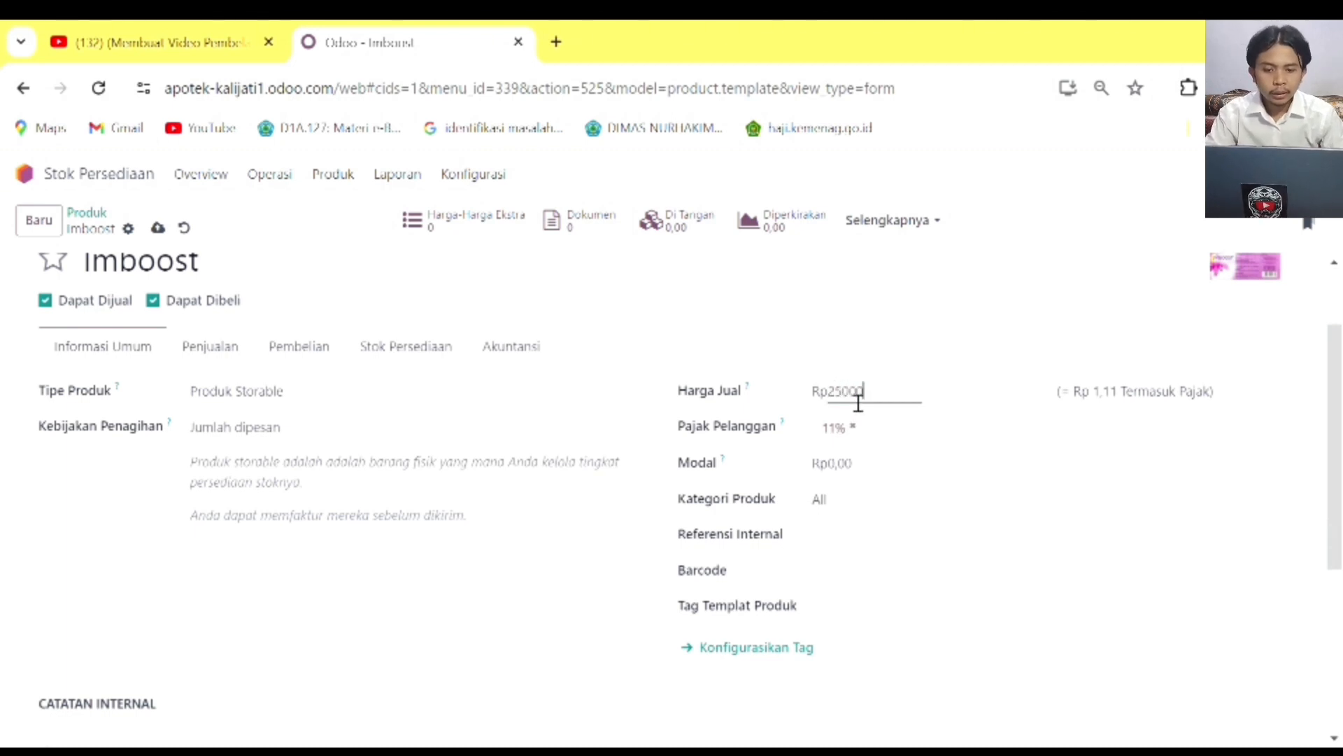
{"action": "left_click", "coordinate": [944, 428]}
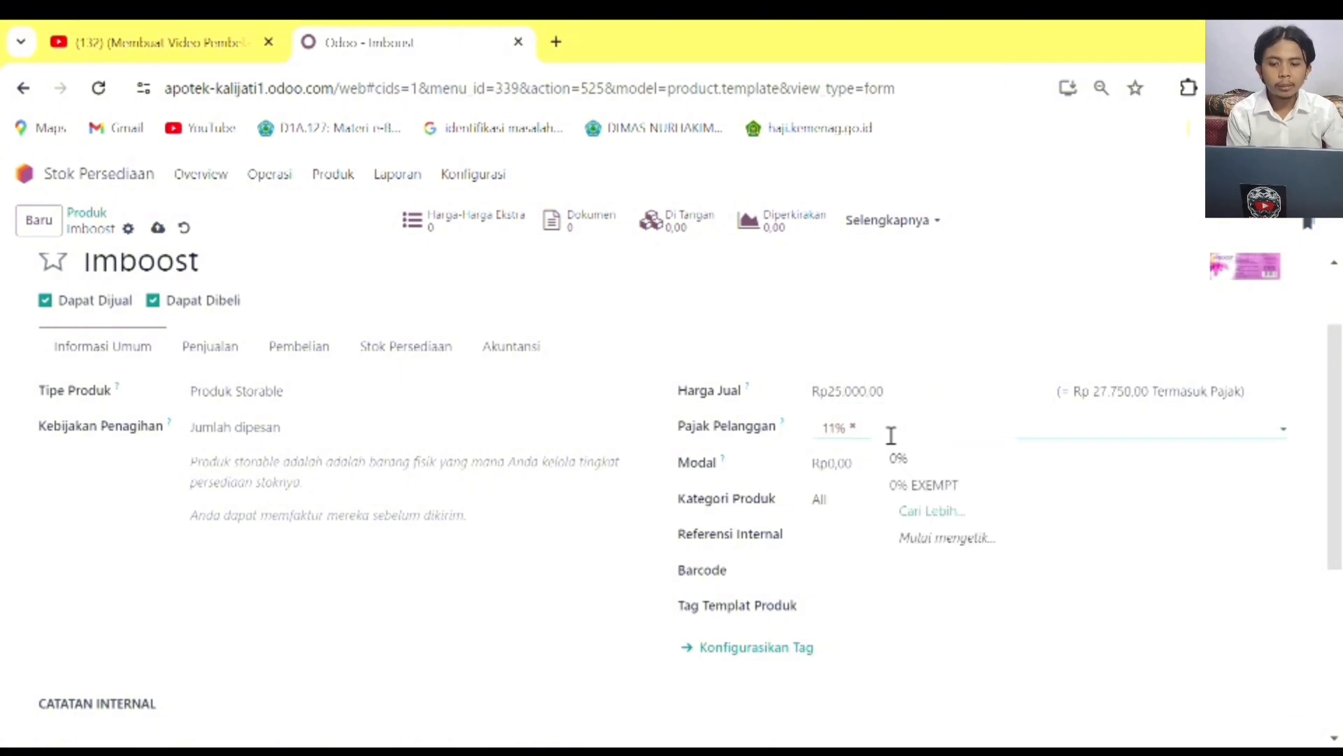
{"action": "left_click", "coordinate": [851, 477]}
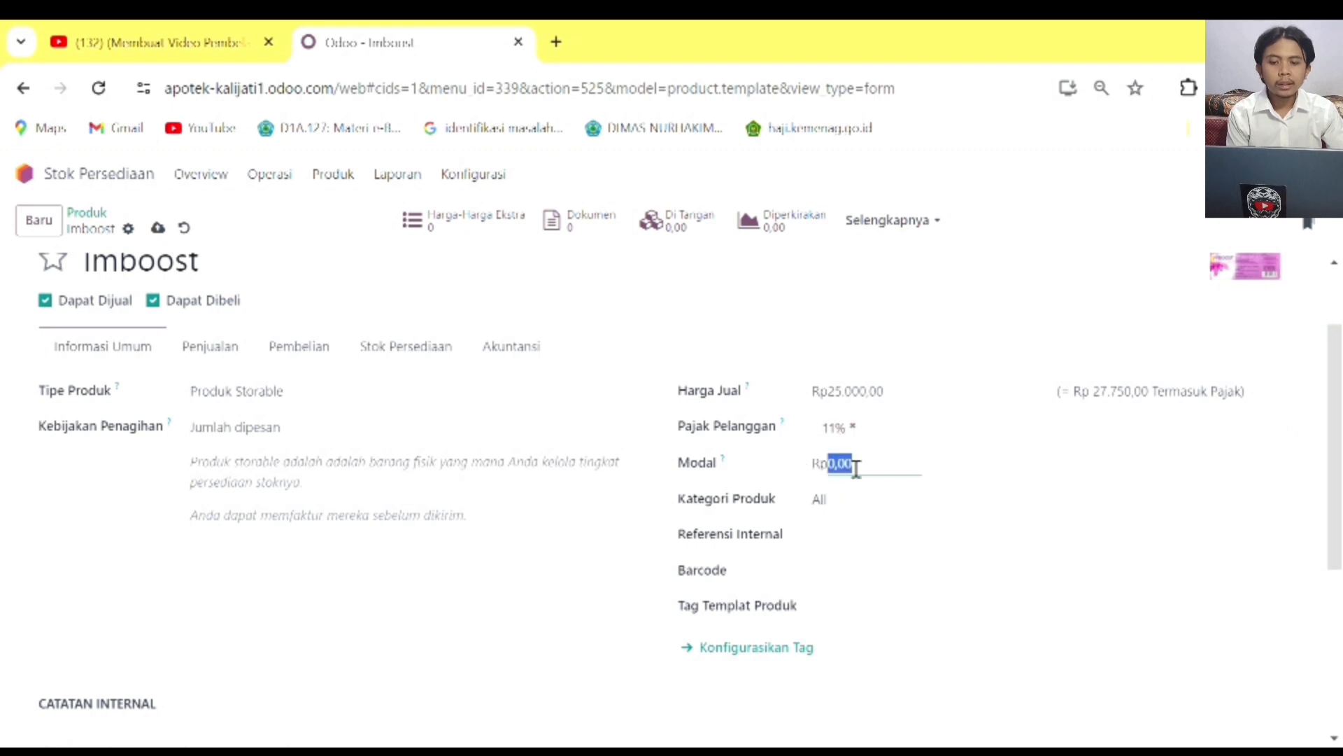
Assign the Imboost product to the product category All / Saleable.
{"action": "scroll", "coordinate": [855, 468], "scroll_direction": "down", "scroll_amount": 2}
{"action": "left_click", "coordinate": [885, 401]}
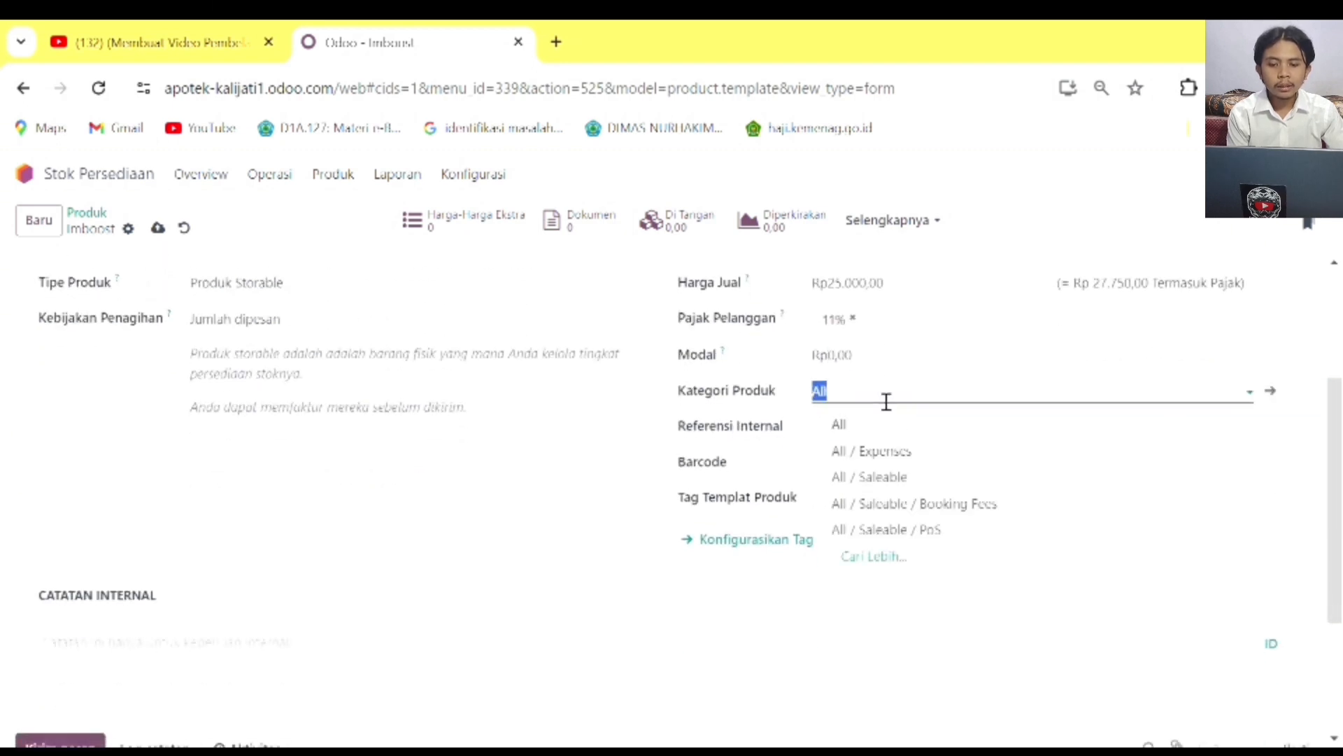
{"action": "left_click", "coordinate": [916, 480]}
{"action": "left_click", "coordinate": [907, 442]}
{"action": "left_click", "coordinate": [903, 475]}
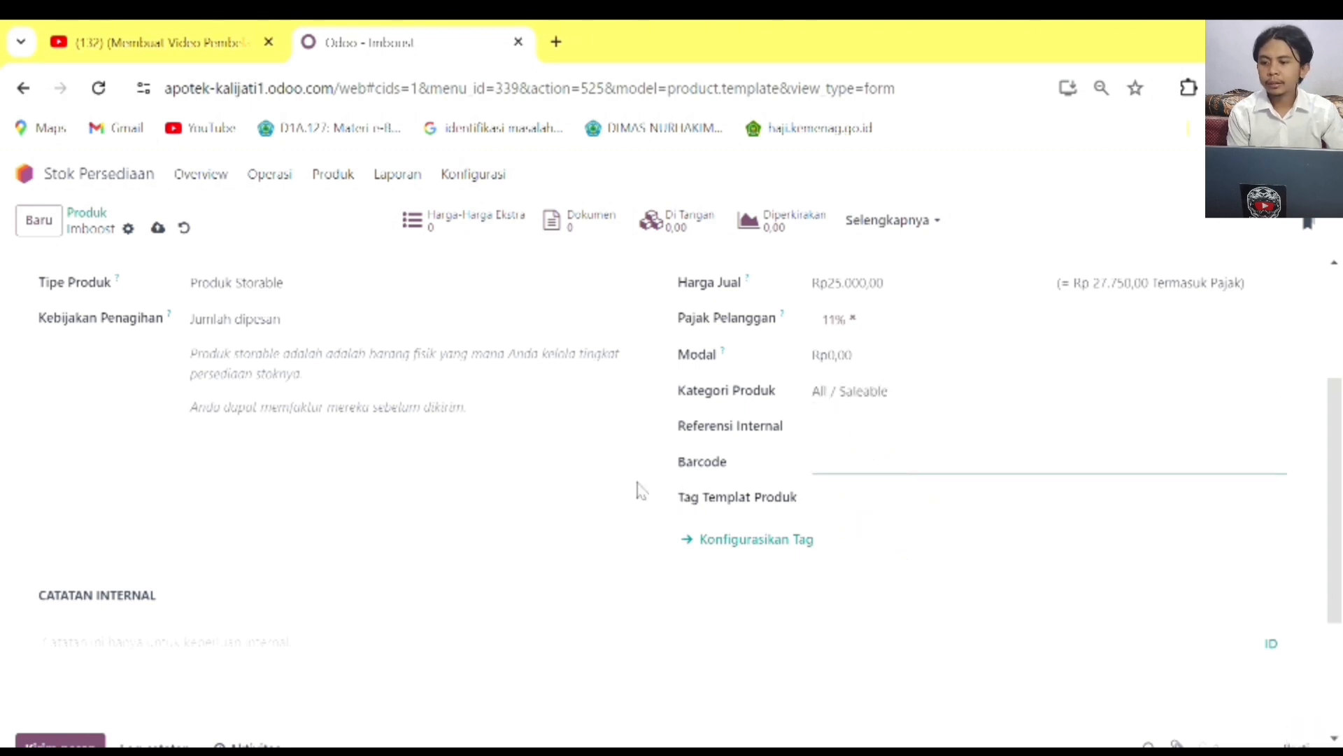
Make the Imboost product available in the point of sale through its sales settings.
{"action": "scroll", "coordinate": [489, 519], "scroll_direction": "up", "scroll_amount": 3}
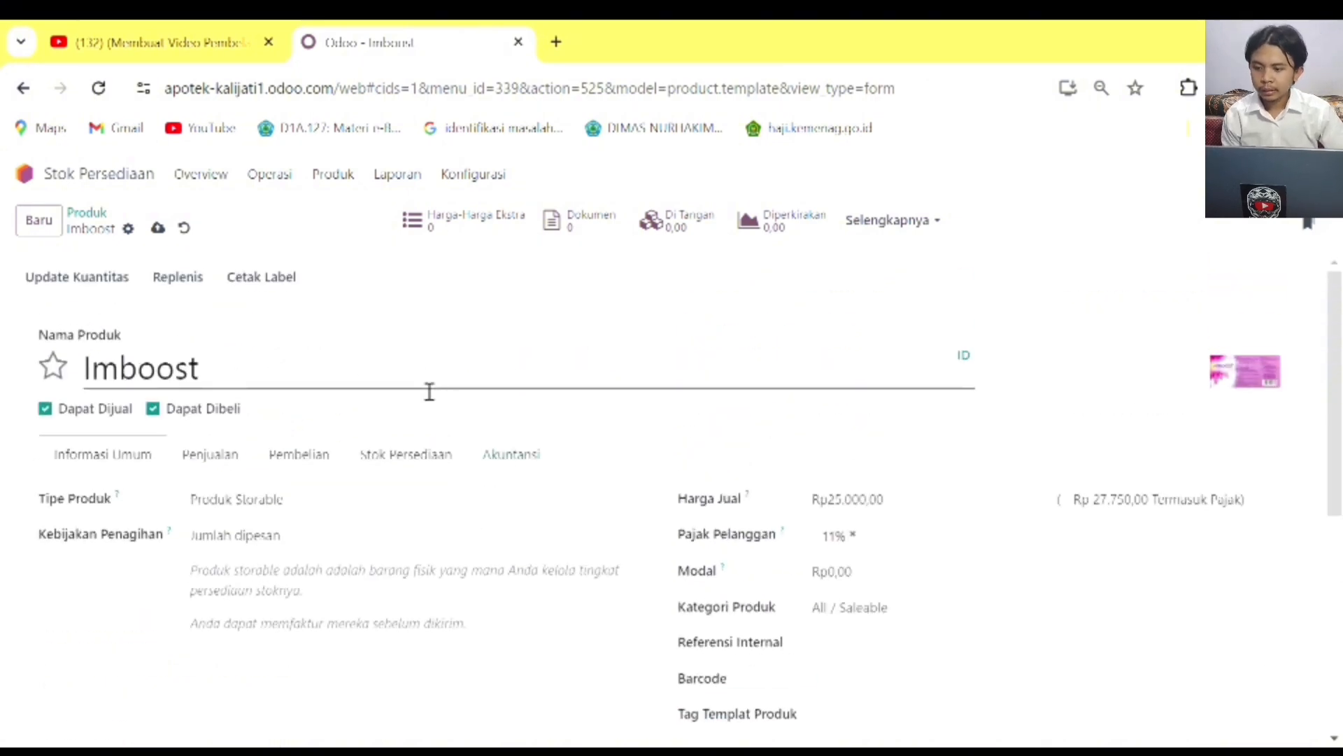
{"action": "left_click", "coordinate": [231, 454]}
{"action": "scroll", "coordinate": [235, 457], "scroll_direction": "down", "scroll_amount": 2}
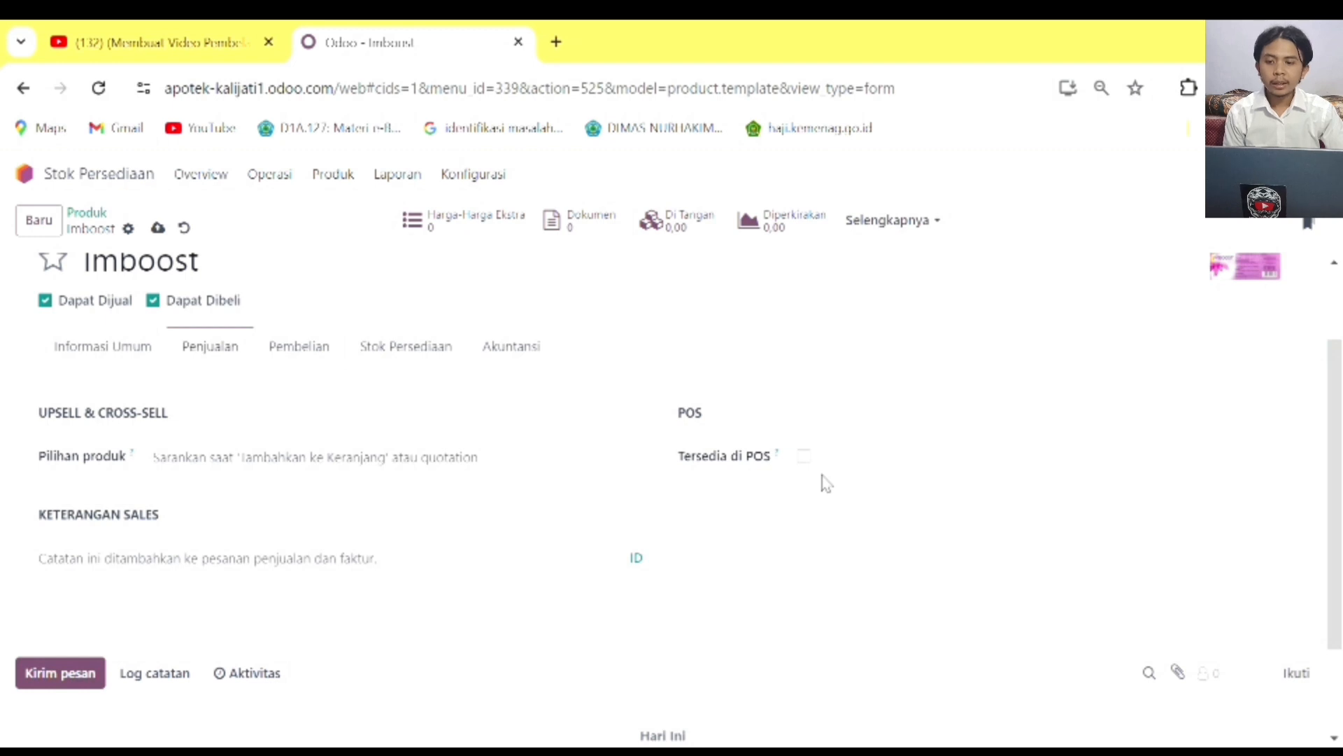
{"action": "left_click", "coordinate": [805, 458]}
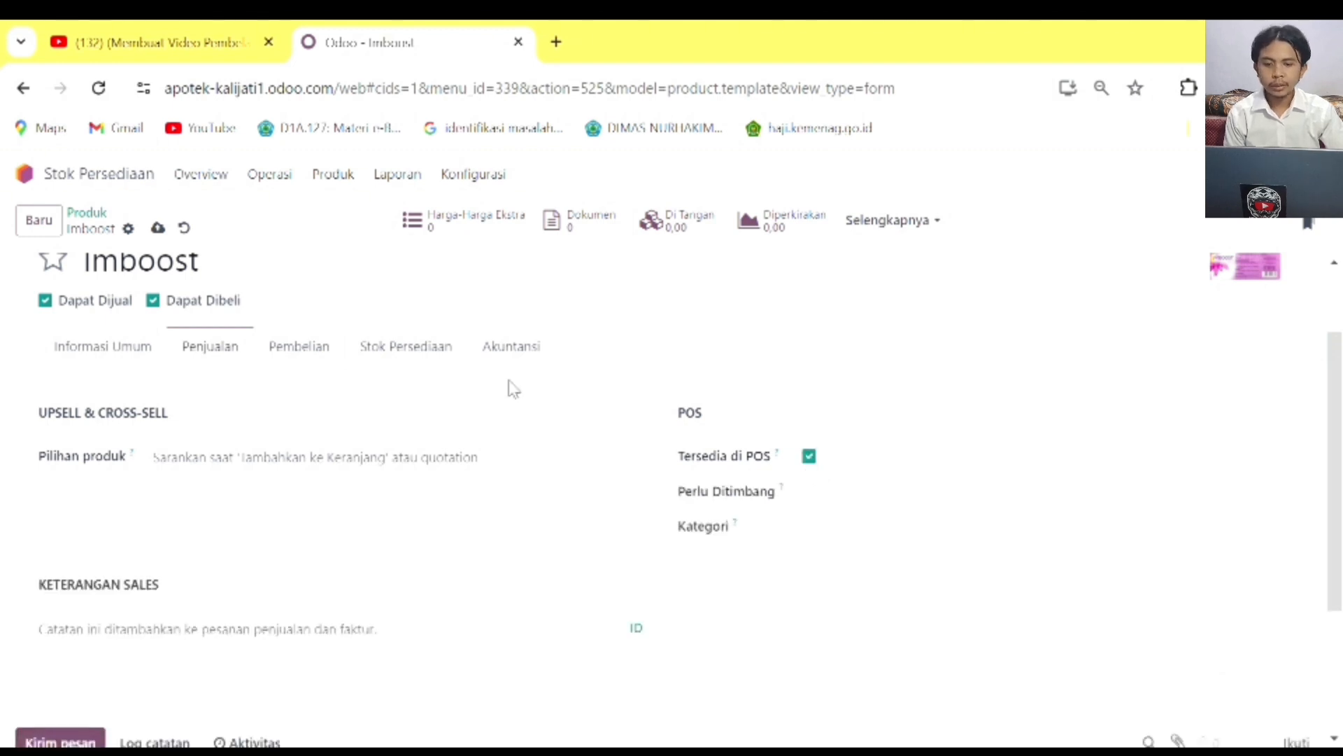
Create a new point-of-sale category Vitamin and assign it to the Imboost product.
{"action": "scroll", "coordinate": [515, 390], "scroll_direction": "down", "scroll_amount": 2}
{"action": "left_click", "coordinate": [812, 434]}
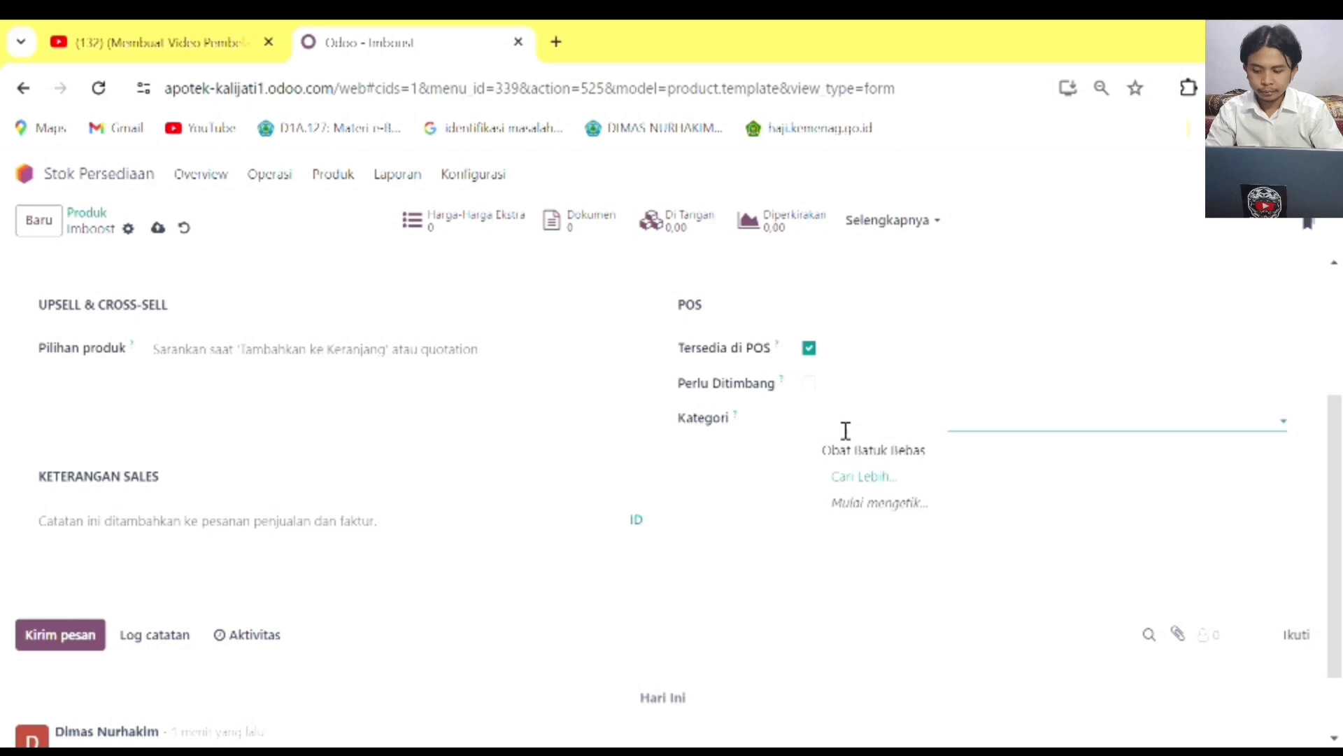
{"action": "type", "text": "V"}
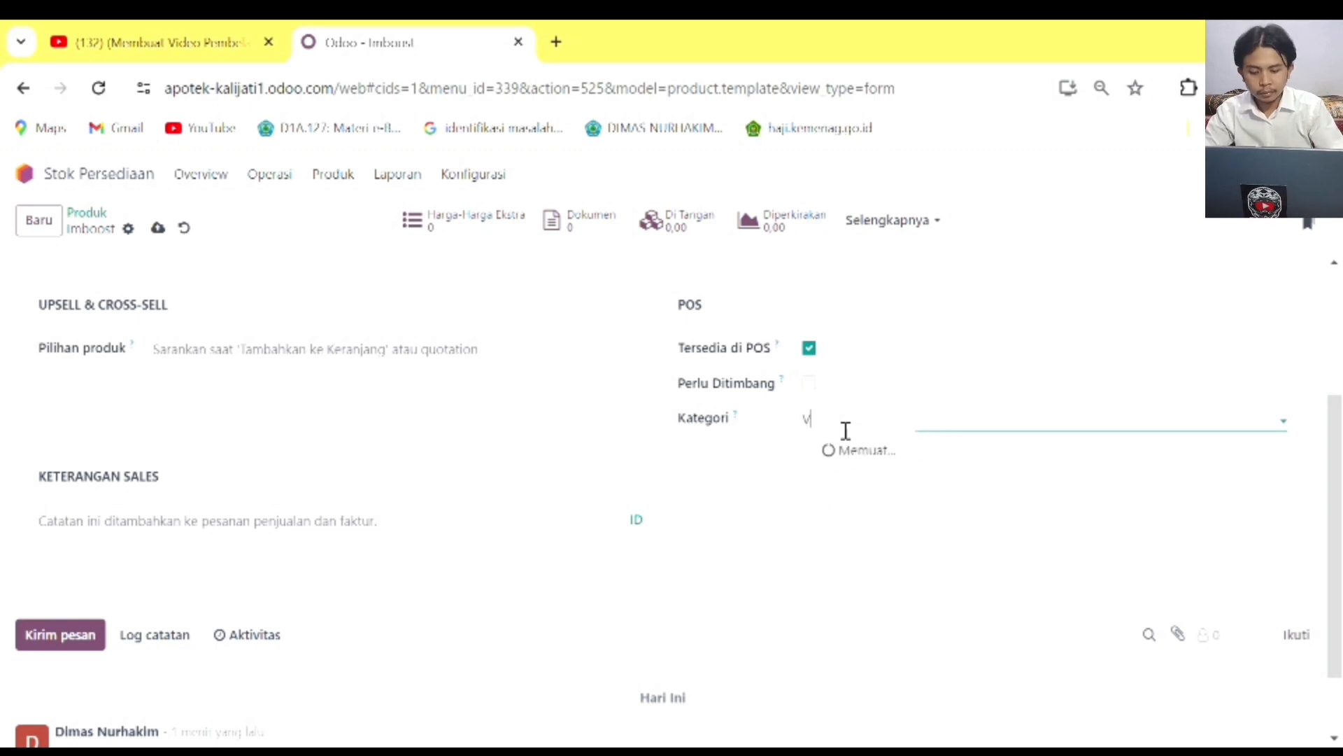
{"action": "type", "text": "itamin"}
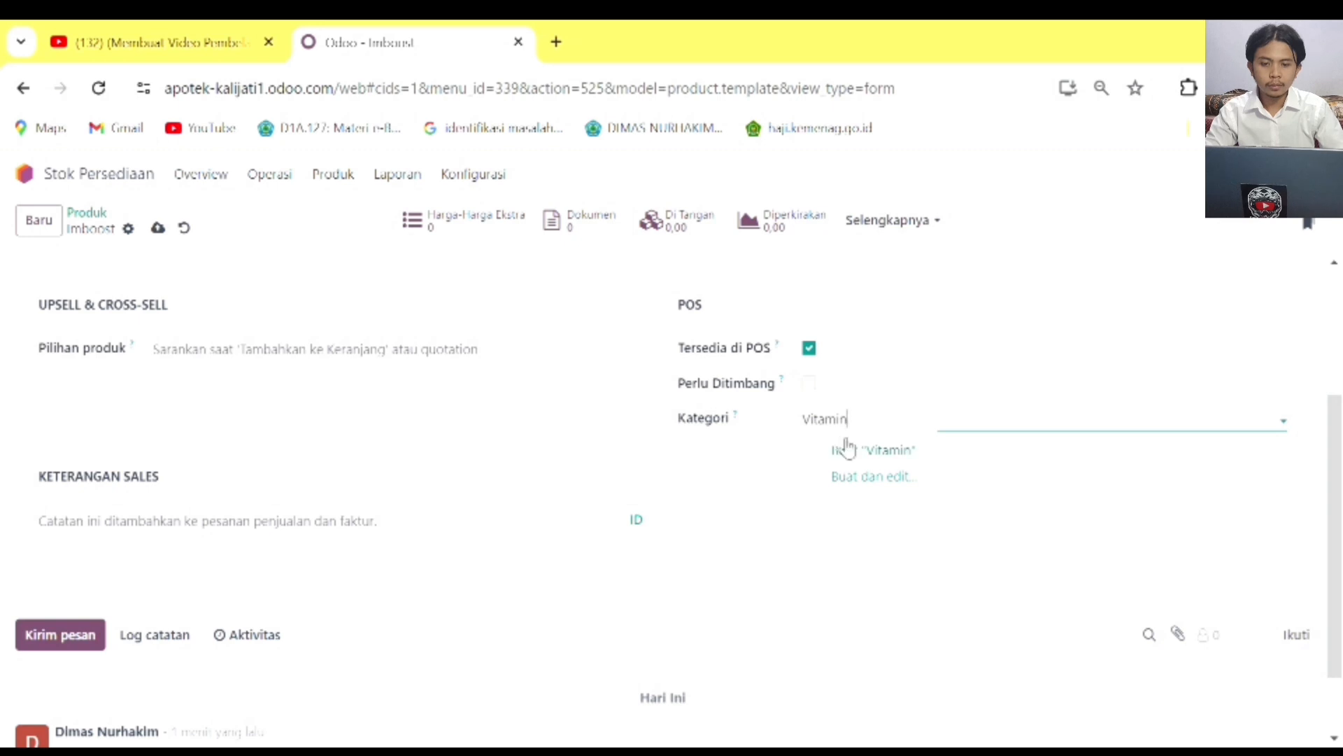
{"action": "left_click", "coordinate": [847, 449]}
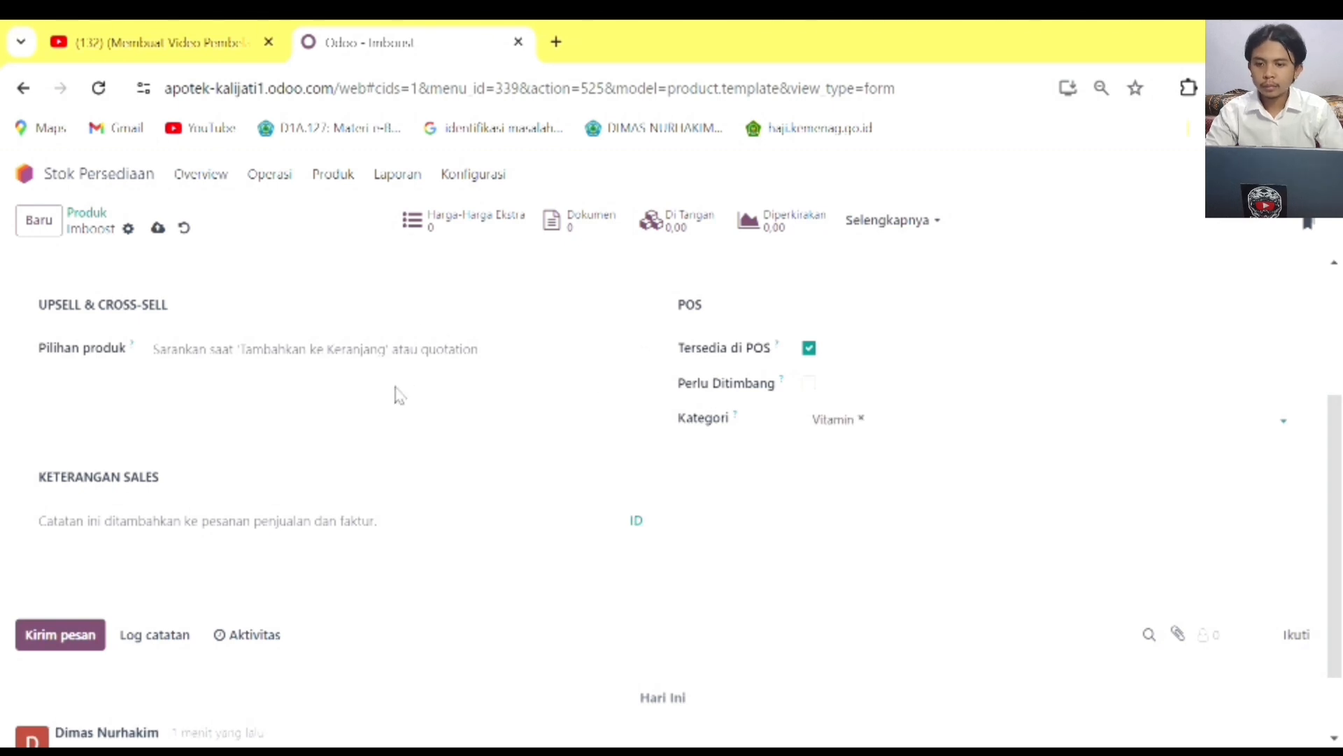
{"action": "scroll", "coordinate": [399, 422], "scroll_direction": "up", "scroll_amount": 3}
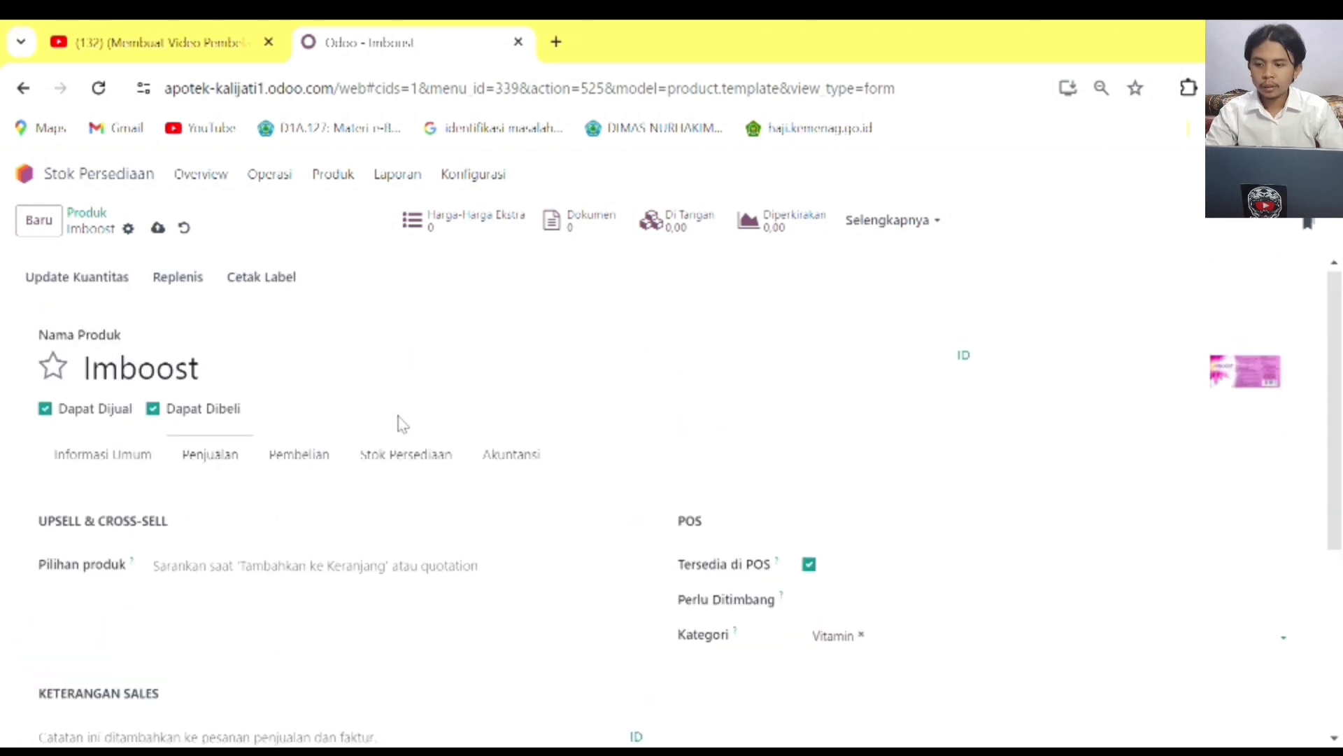
Review the purchase settings of the Imboost product and save the product record.
{"action": "left_click", "coordinate": [331, 454]}
{"action": "scroll", "coordinate": [332, 455], "scroll_direction": "down", "scroll_amount": 1}
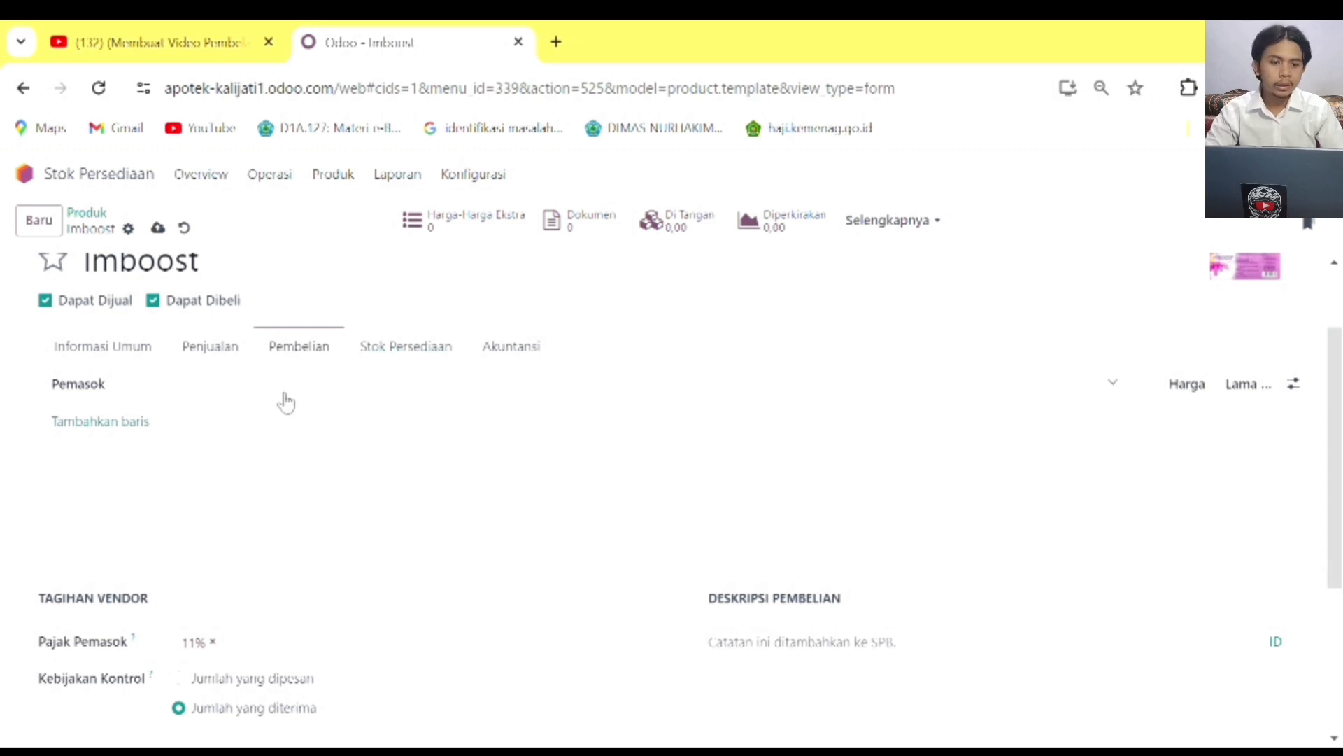
{"action": "scroll", "coordinate": [286, 402], "scroll_direction": "up", "scroll_amount": 2}
{"action": "left_click", "coordinate": [368, 358]}
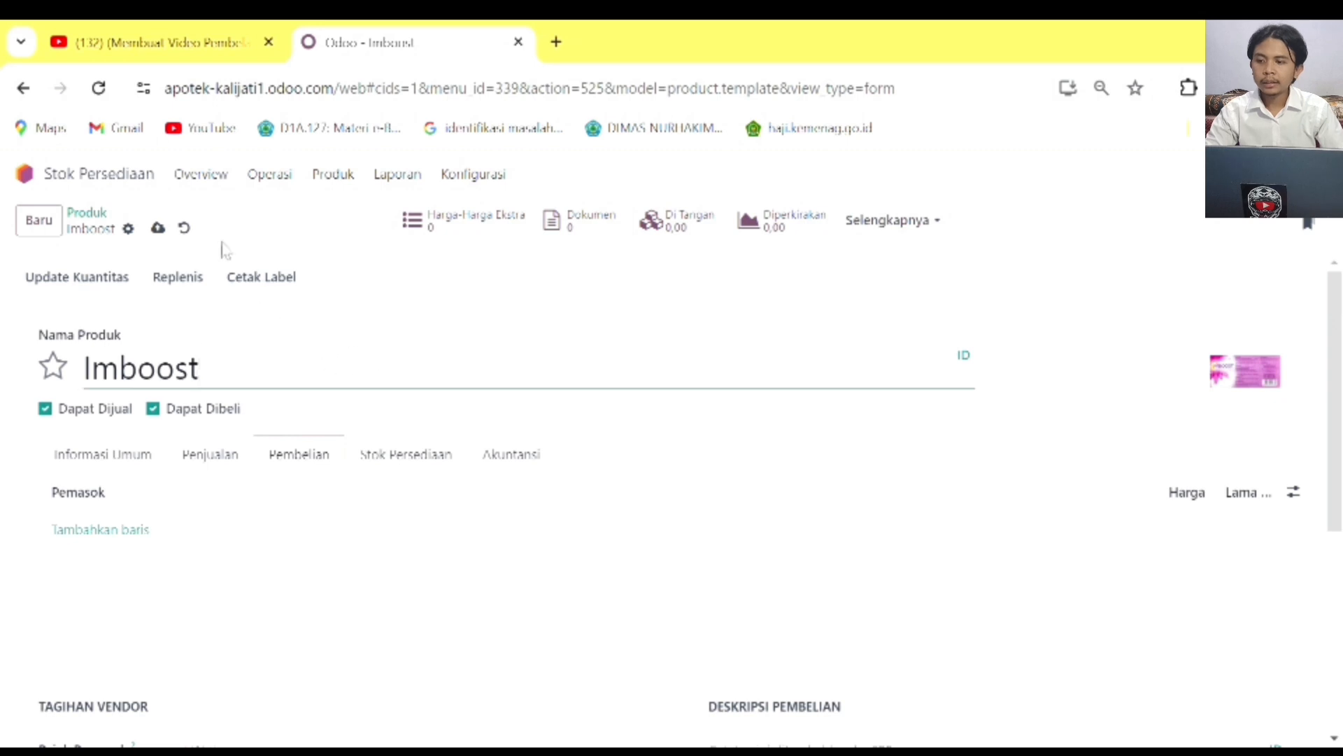
{"action": "left_click", "coordinate": [158, 228]}
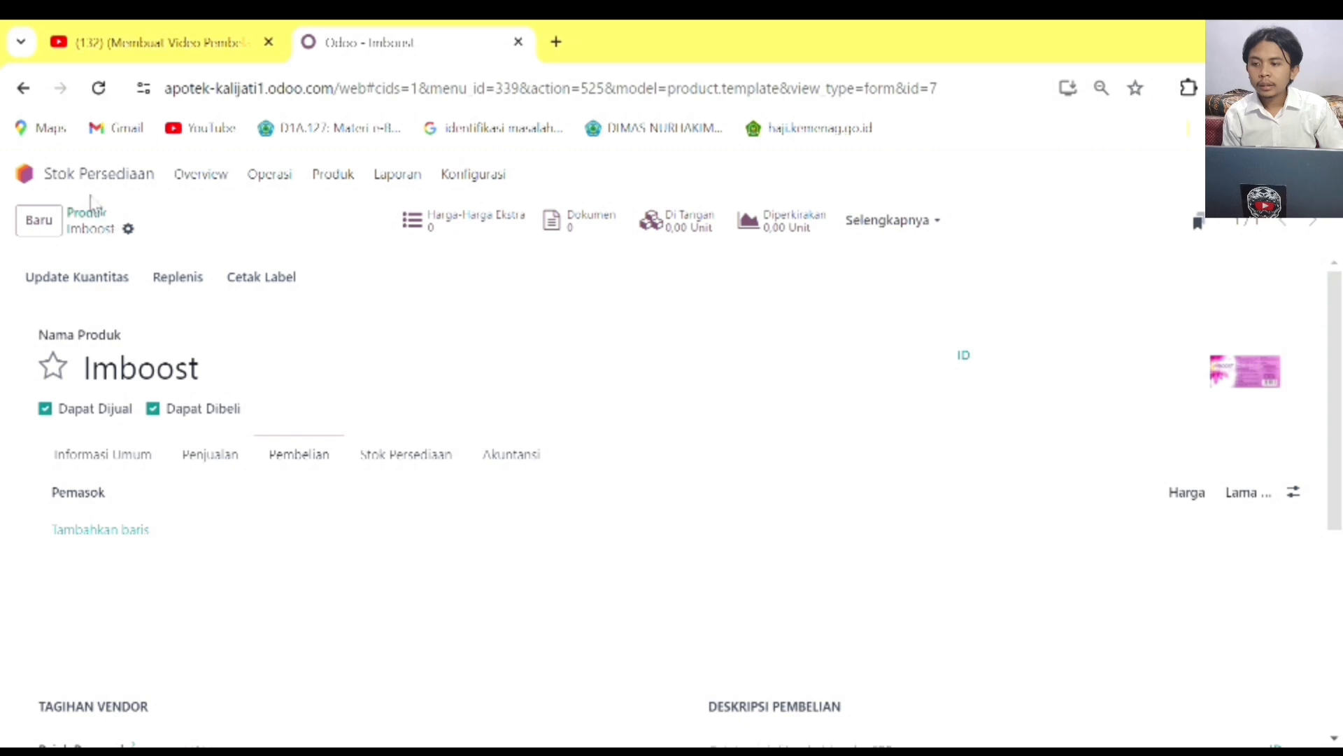
Reopen the Stok Persediaan product list to check the entry for Imboost.
{"action": "left_click", "coordinate": [80, 185]}
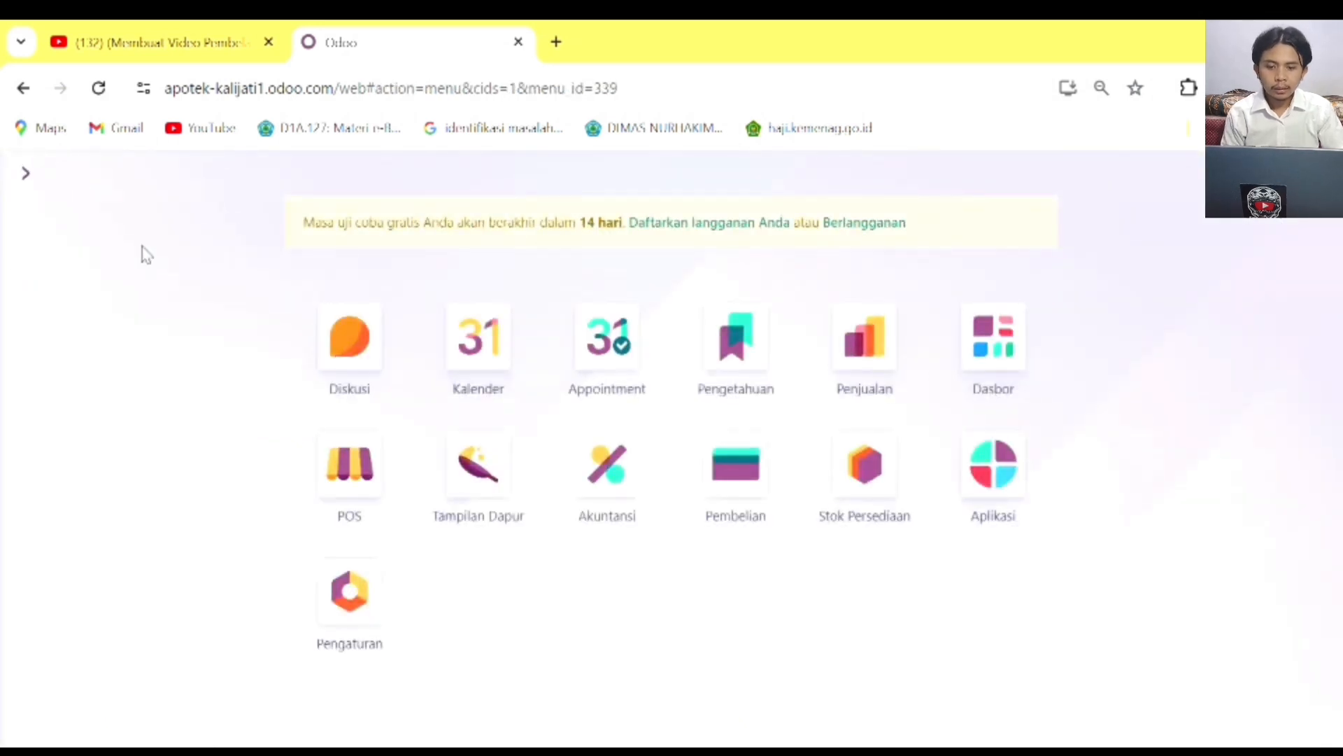
{"action": "left_click", "coordinate": [882, 483]}
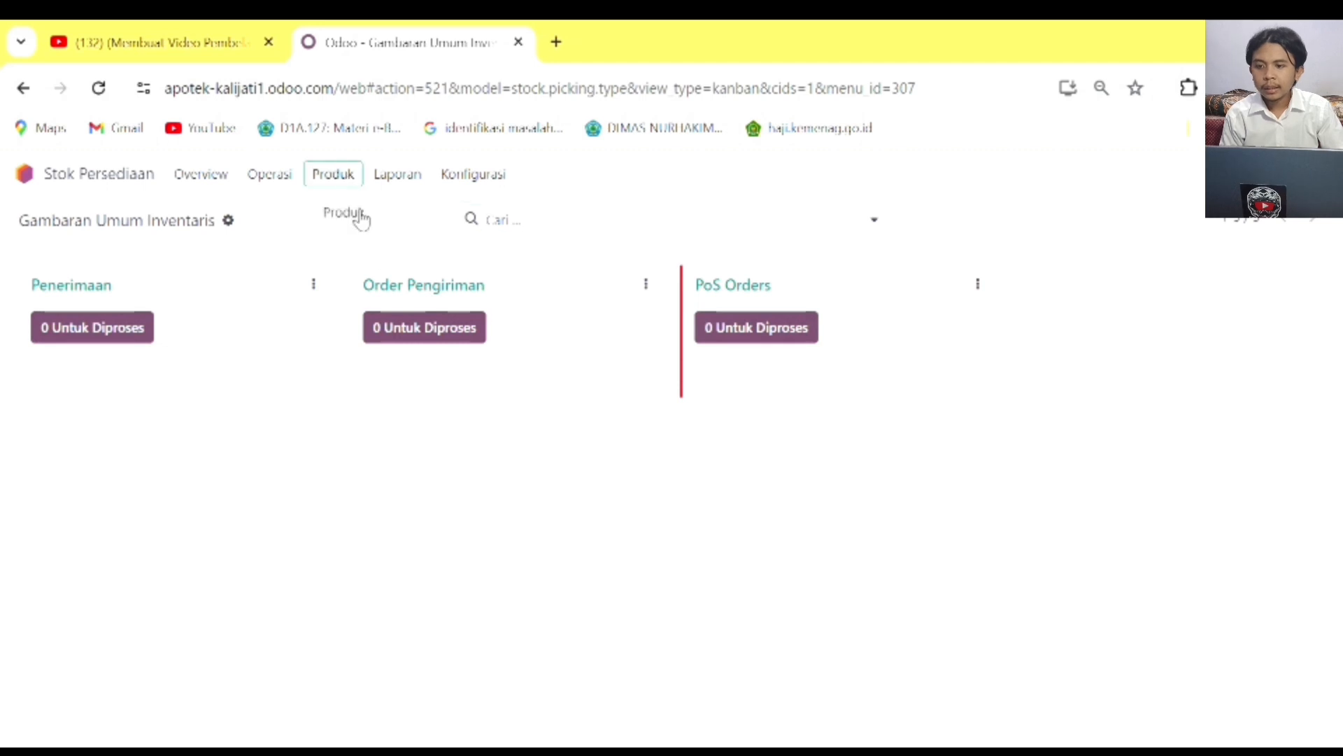
{"action": "left_click", "coordinate": [361, 219]}
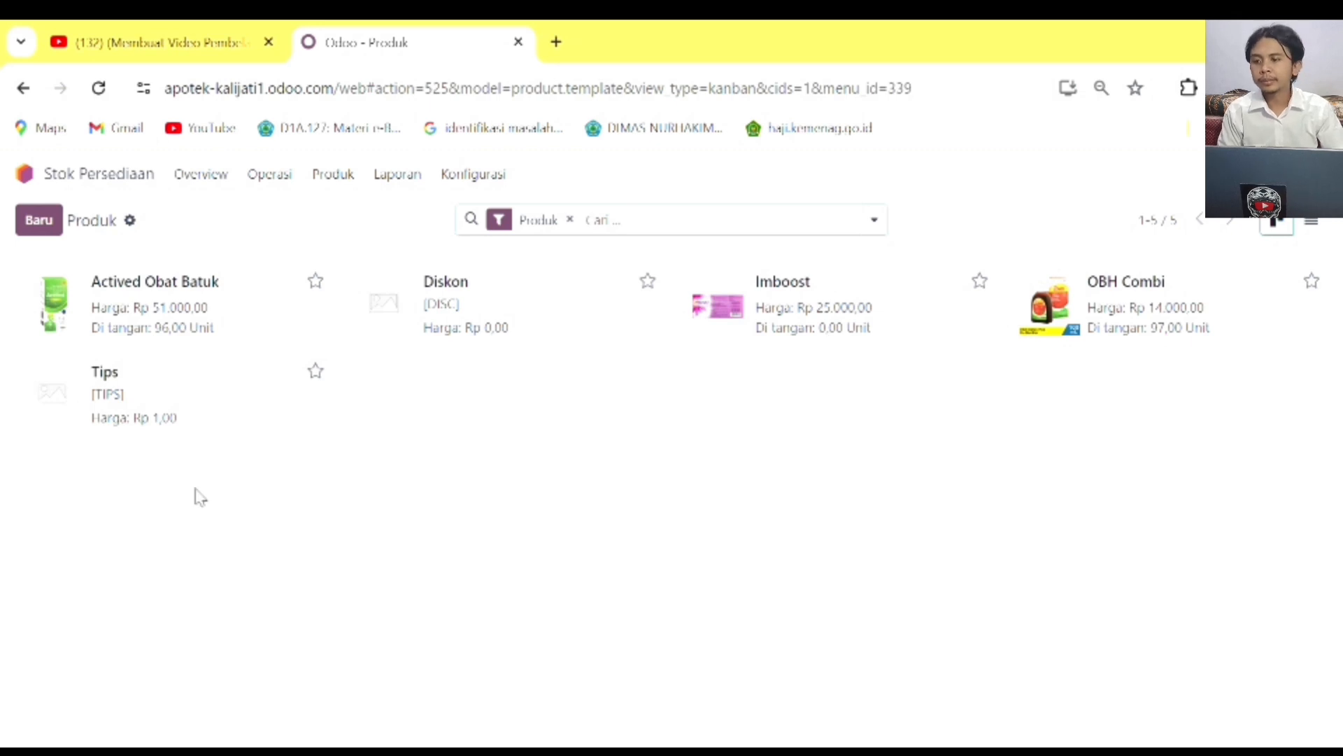
Create a new request for quotation in Pembelian with PT Farma Indo Jaya as the vendor.
{"action": "left_click", "coordinate": [105, 191]}
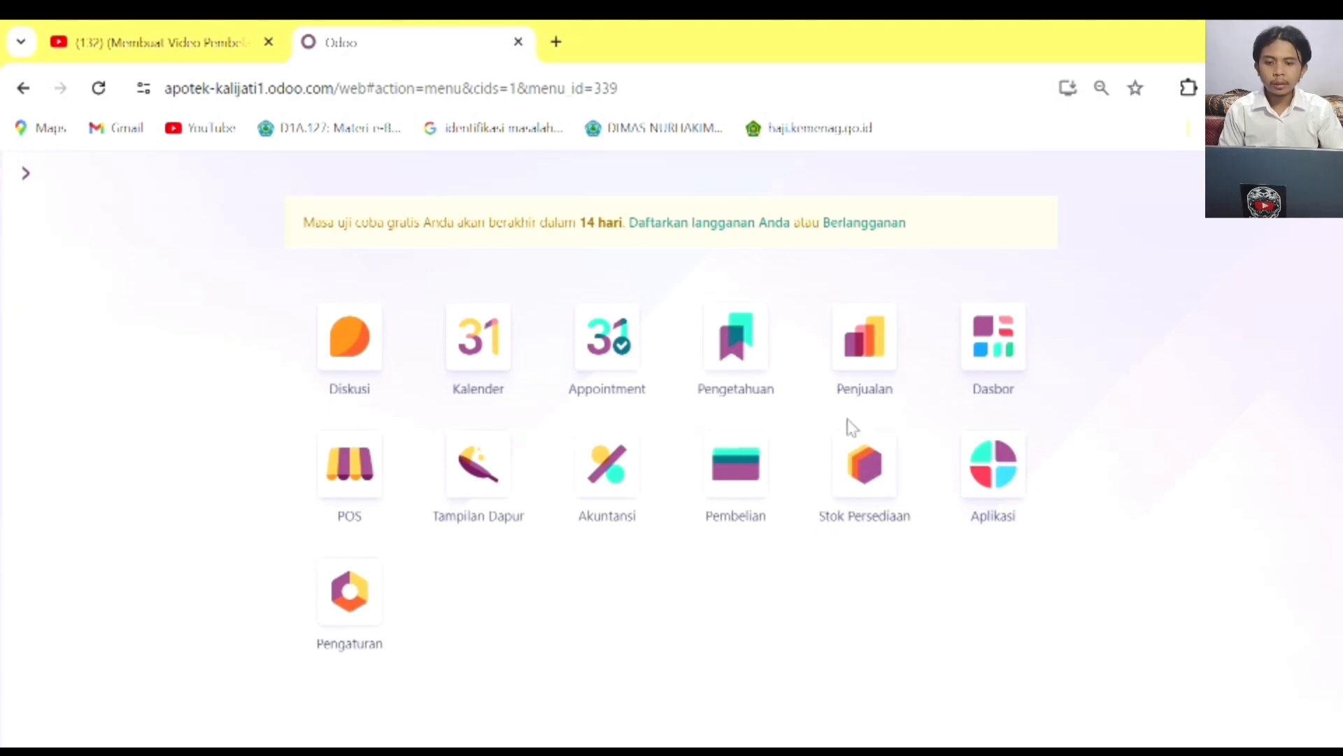
{"action": "left_click", "coordinate": [755, 466]}
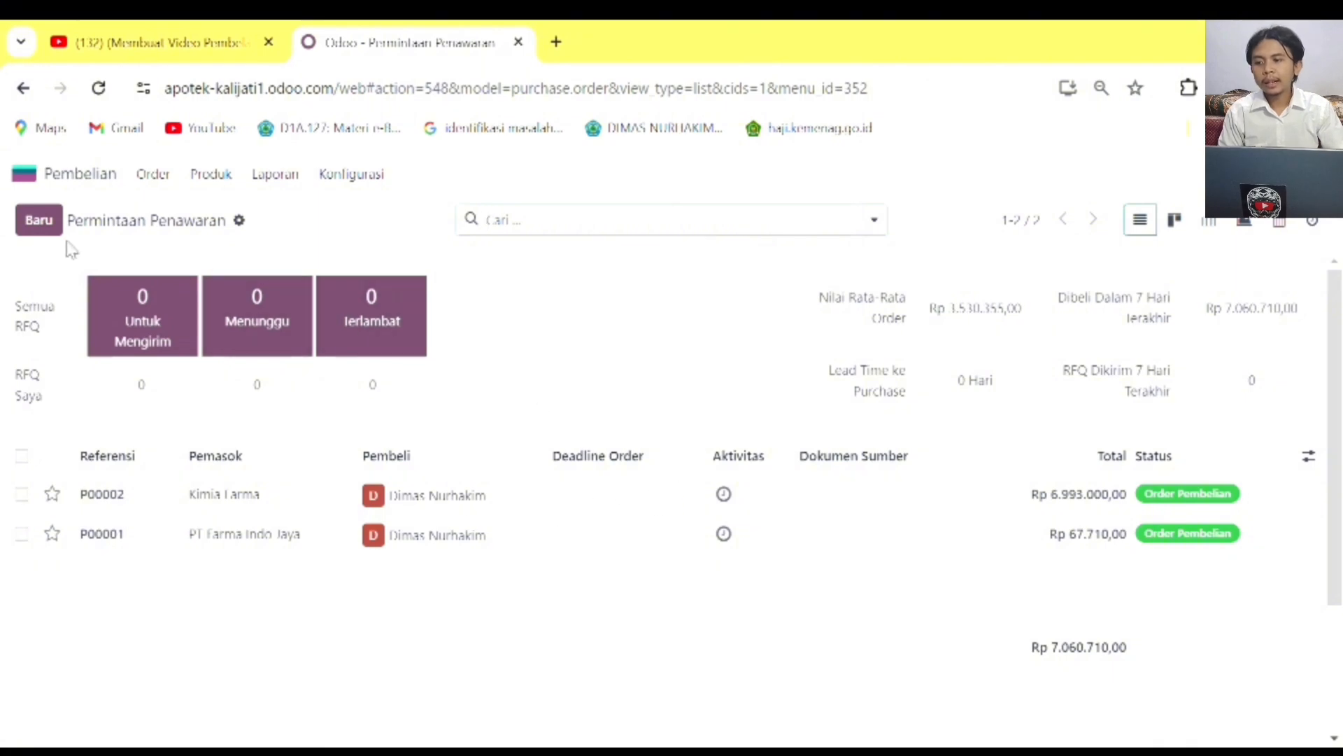
{"action": "left_click", "coordinate": [46, 232]}
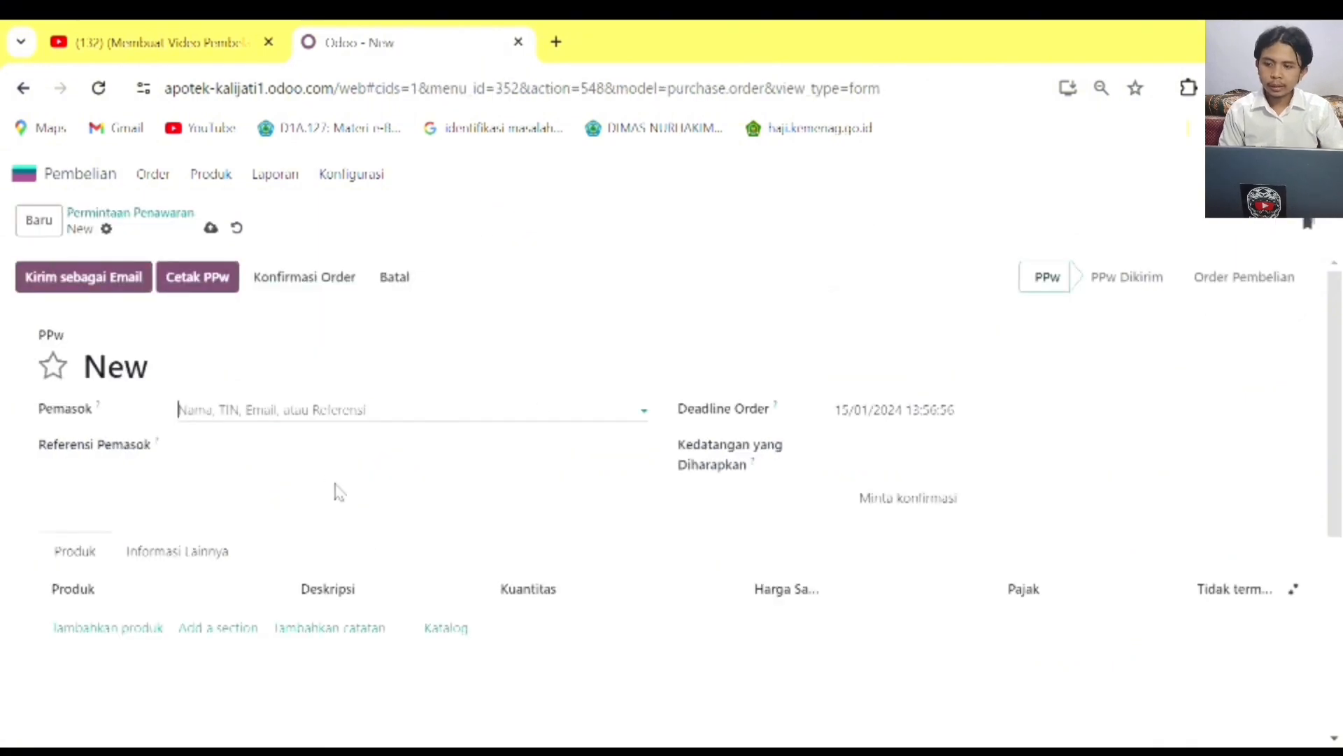
{"action": "left_click", "coordinate": [351, 413]}
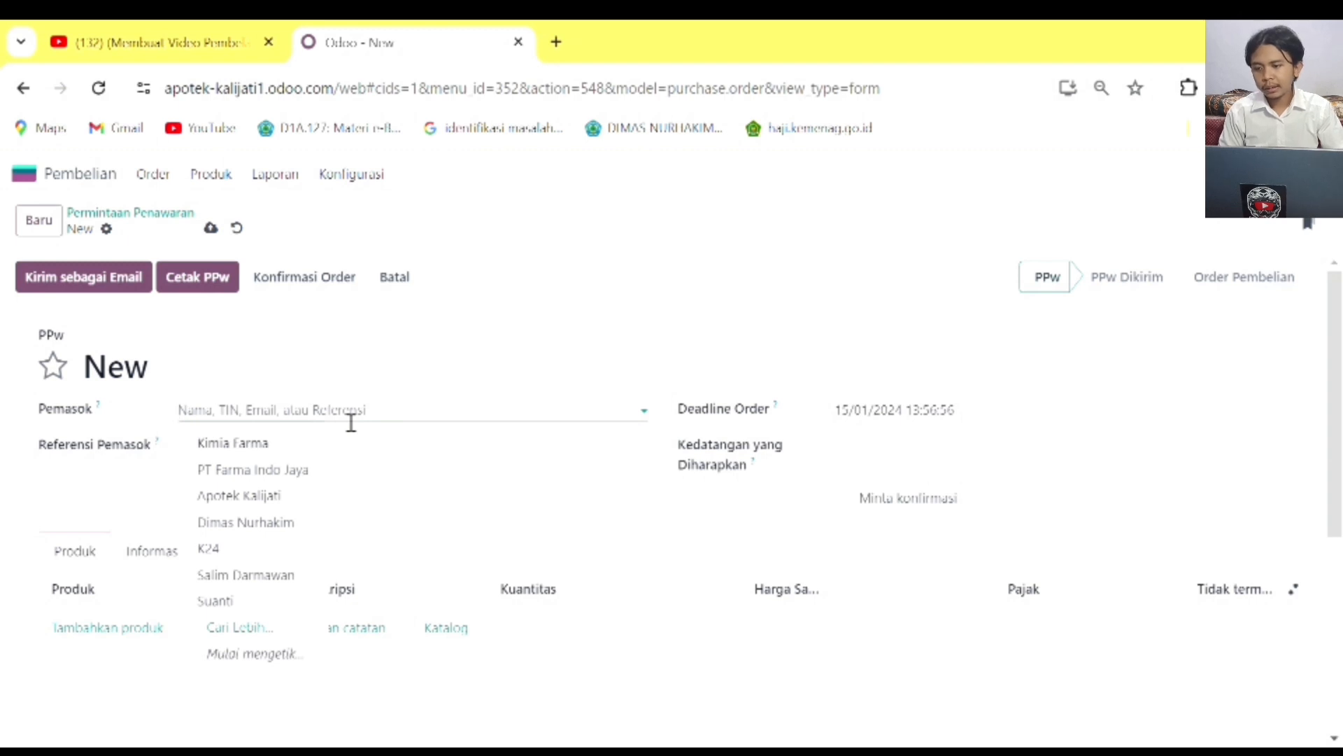
{"action": "left_click", "coordinate": [270, 472]}
{"action": "scroll", "coordinate": [284, 462], "scroll_direction": "down", "scroll_amount": 2}
{"action": "left_click", "coordinate": [306, 401]}
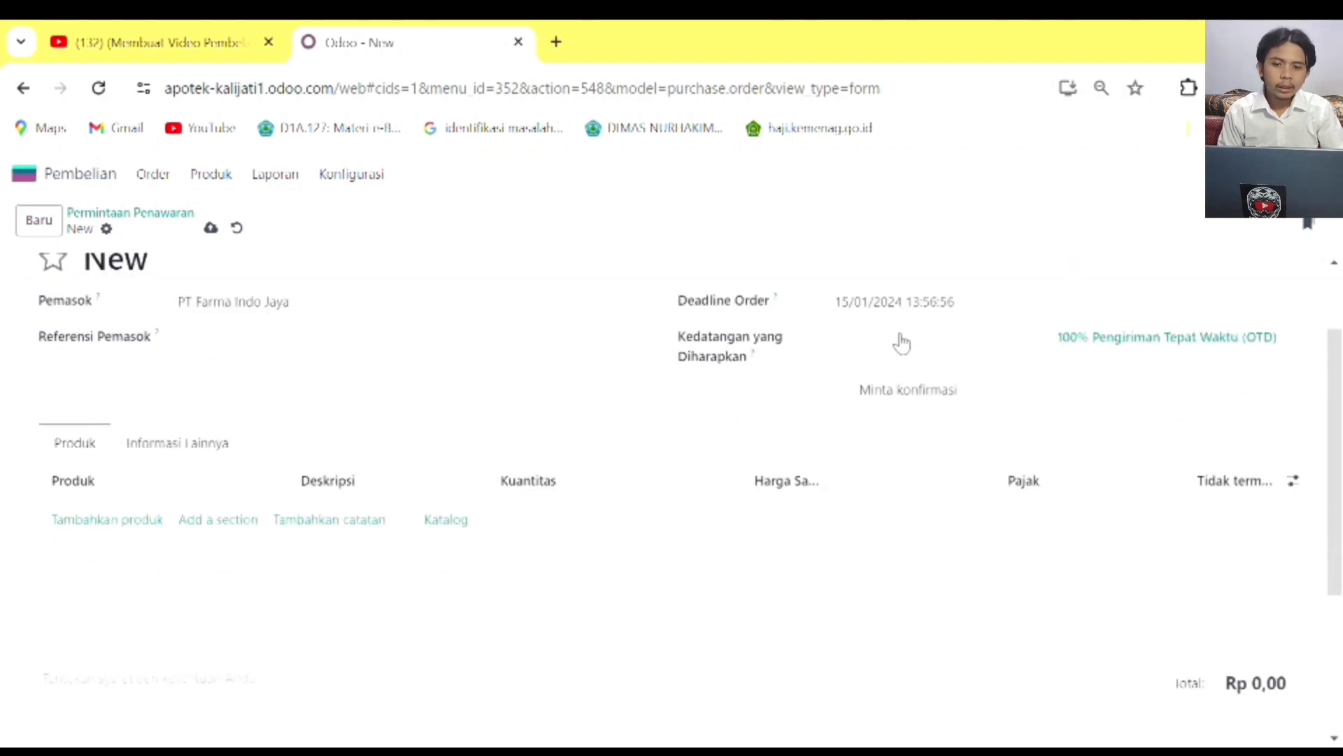
Set the quotation request's expected arrival date to 15/01/2024.
{"action": "left_click", "coordinate": [924, 348]}
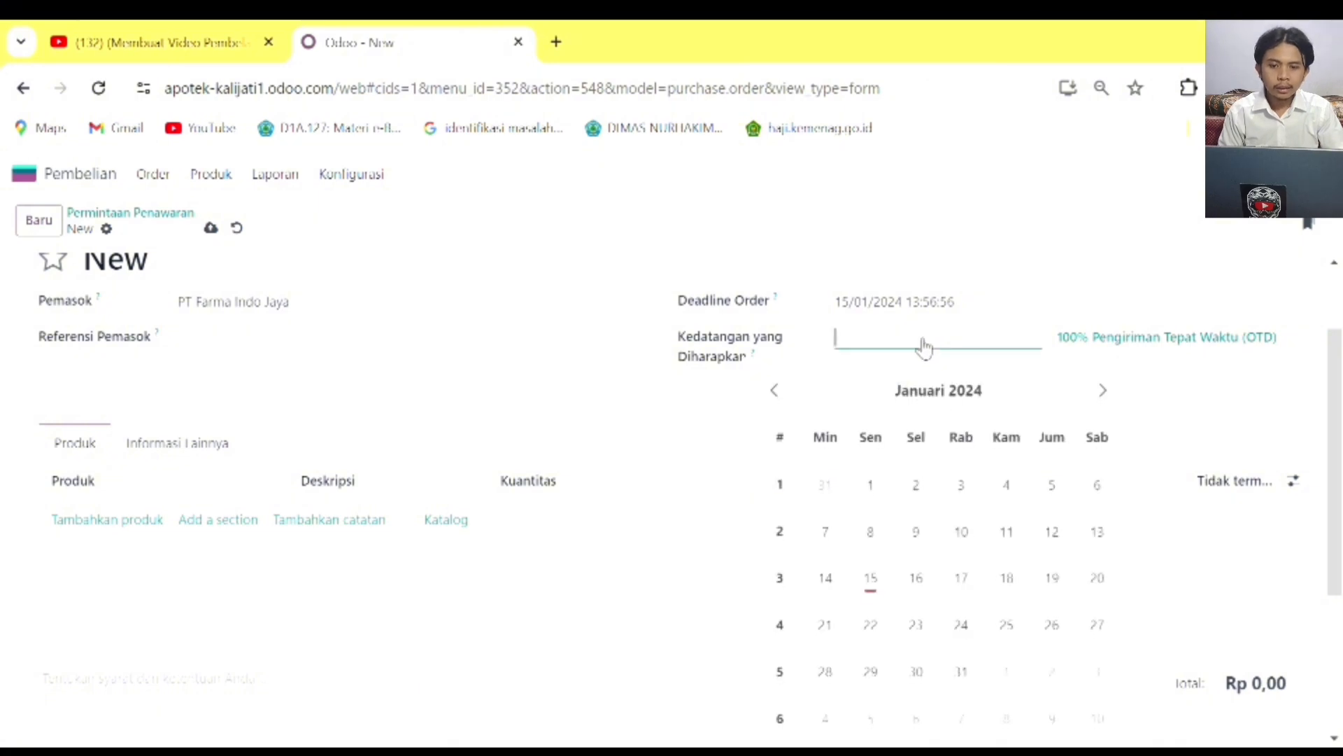
{"action": "left_click", "coordinate": [870, 578]}
{"action": "left_click", "coordinate": [487, 355]}
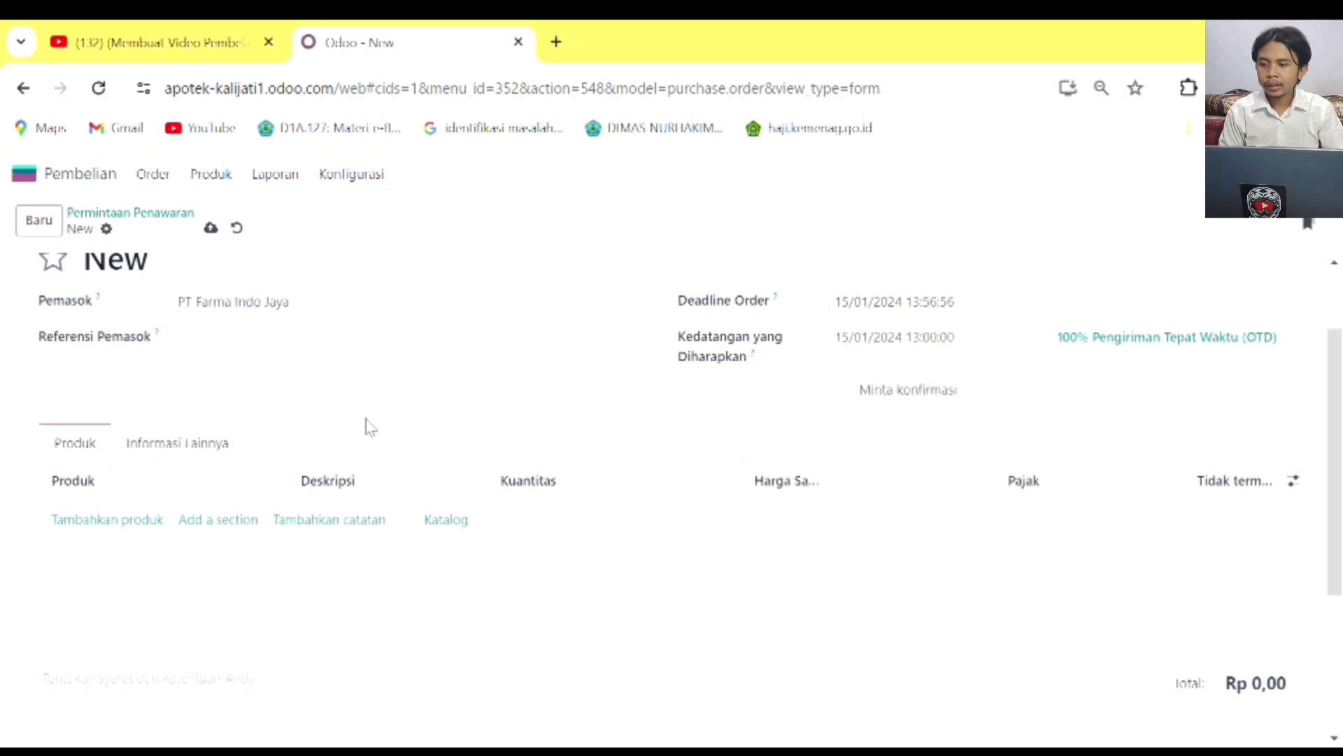
Add an Imboost line to the quotation request with quantity 50 and unit price 15000.
{"action": "left_click", "coordinate": [135, 526]}
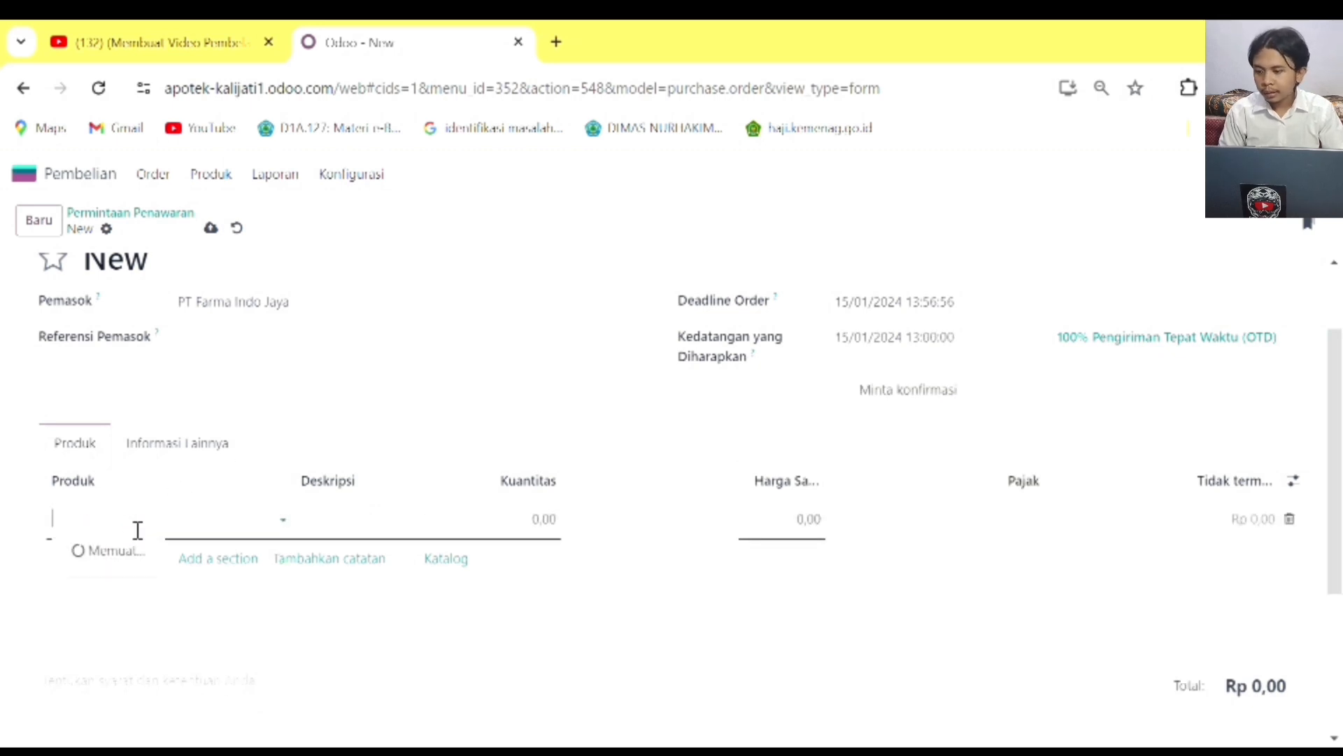
{"action": "left_click", "coordinate": [125, 603]}
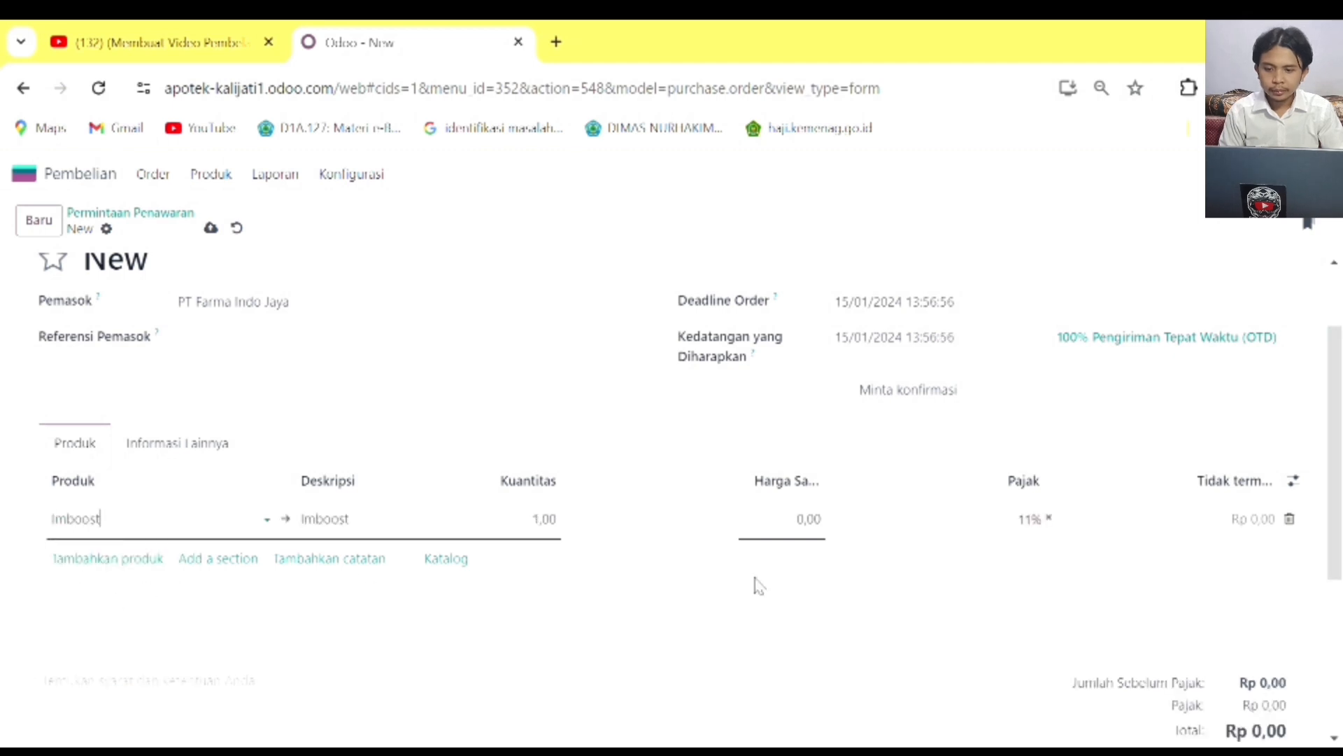
{"action": "left_click", "coordinate": [562, 521]}
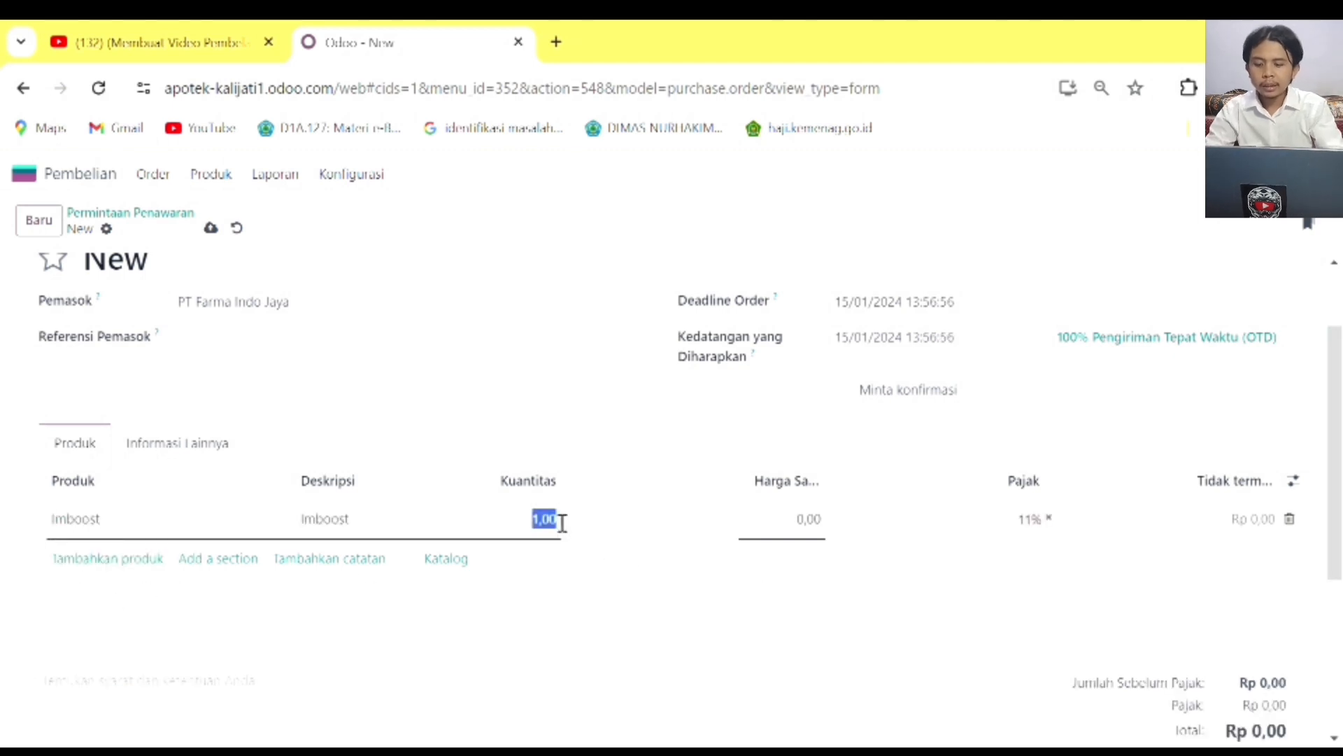
{"action": "type", "text": "50"}
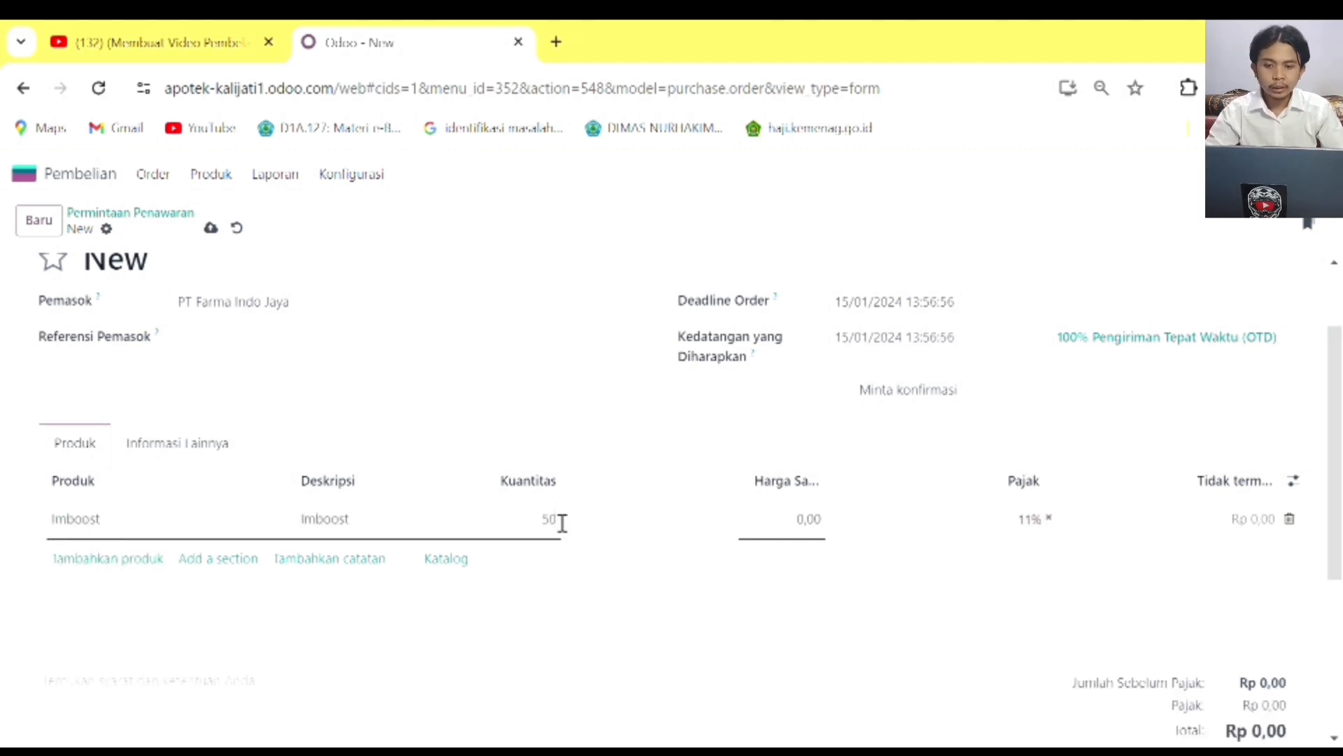
{"action": "left_click", "coordinate": [809, 521]}
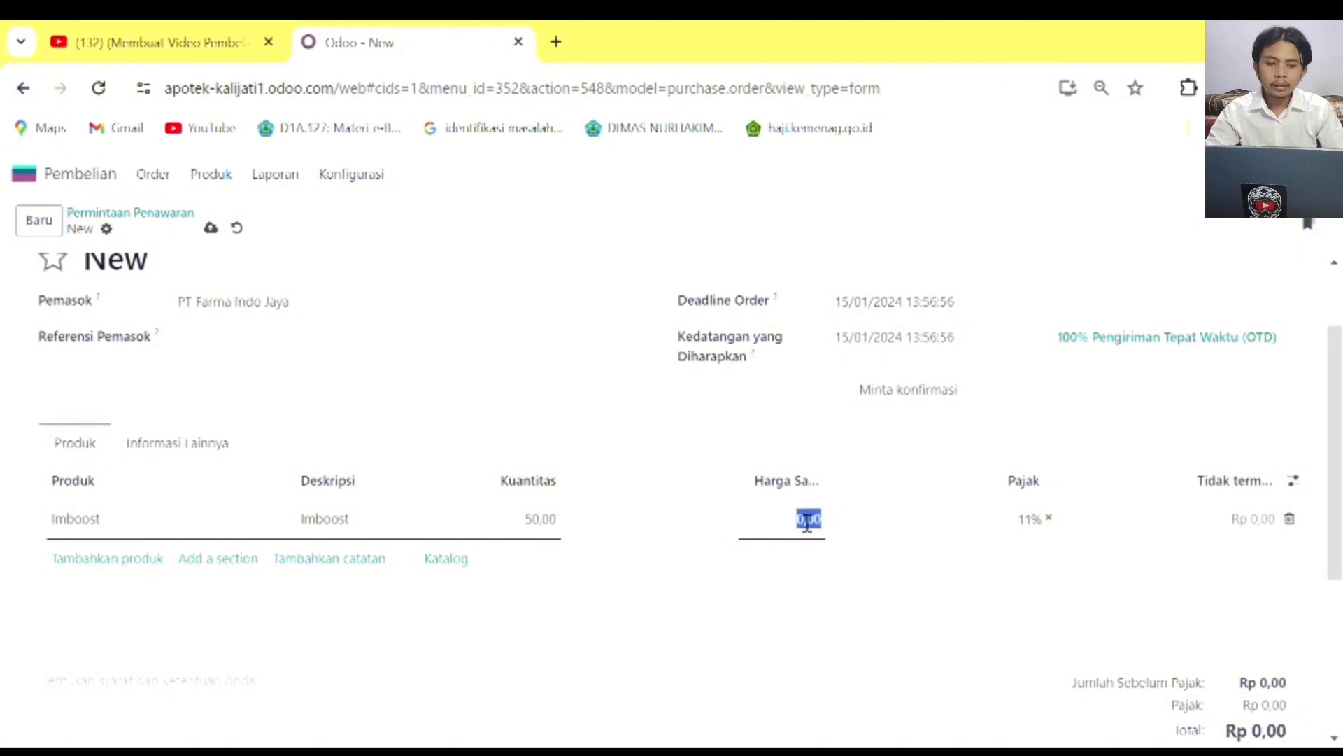
{"action": "type", "text": "15000"}
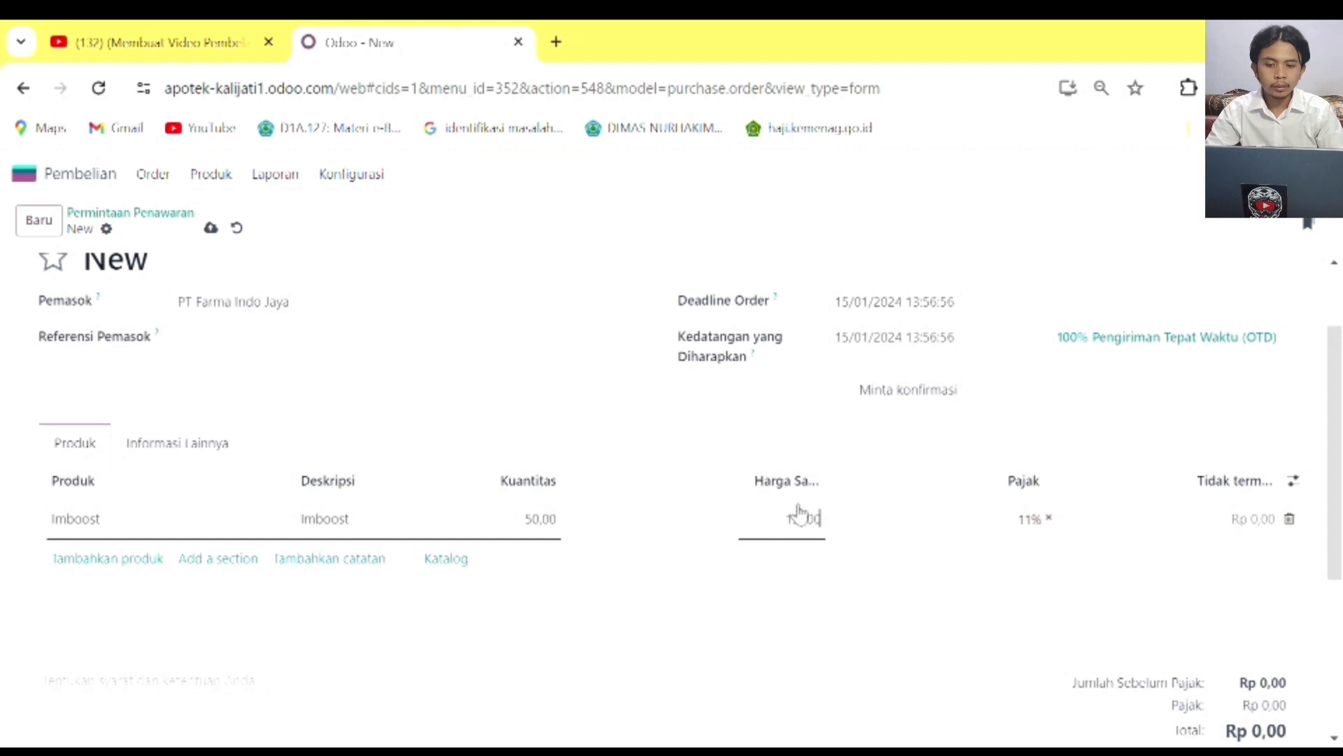
{"action": "left_click", "coordinate": [744, 452]}
{"action": "scroll", "coordinate": [1044, 548], "scroll_direction": "down", "scroll_amount": 5}
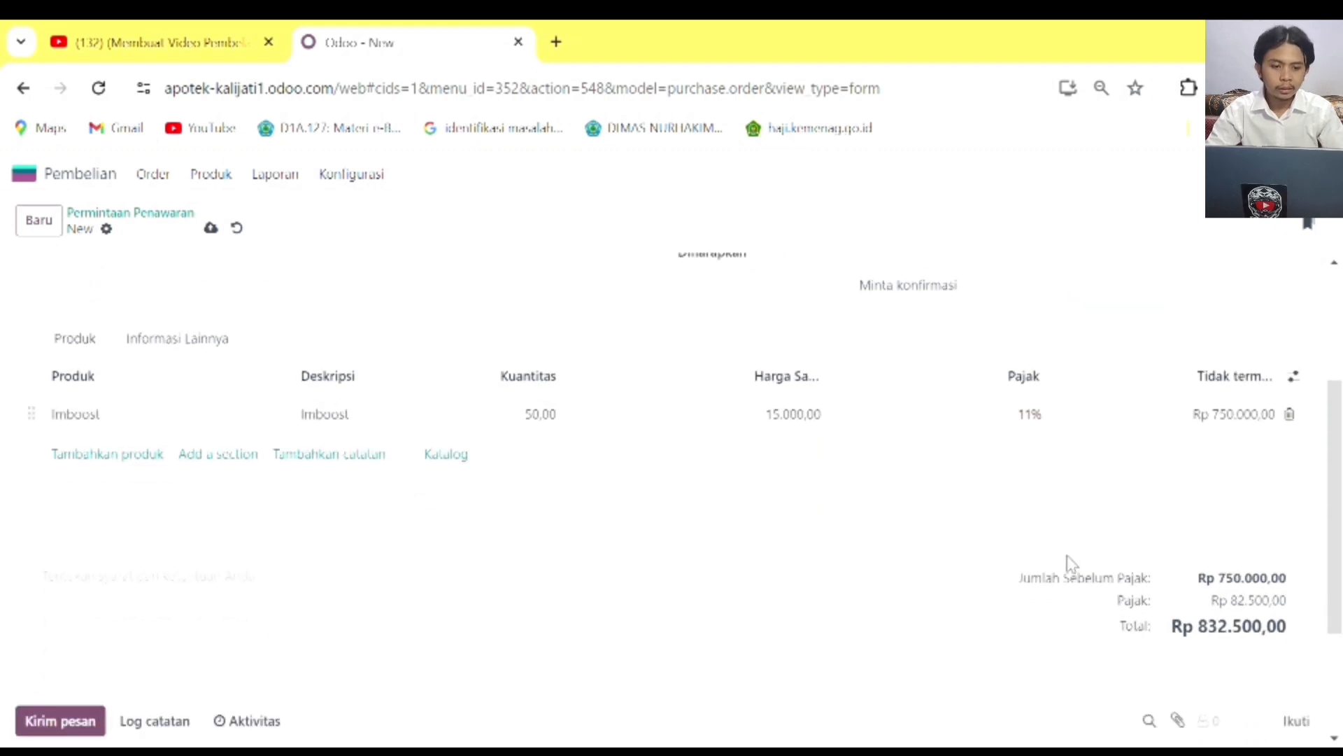
Save the Imboost quotation request and confirm it as a purchase order.
{"action": "scroll", "coordinate": [927, 580], "scroll_direction": "up", "scroll_amount": 5}
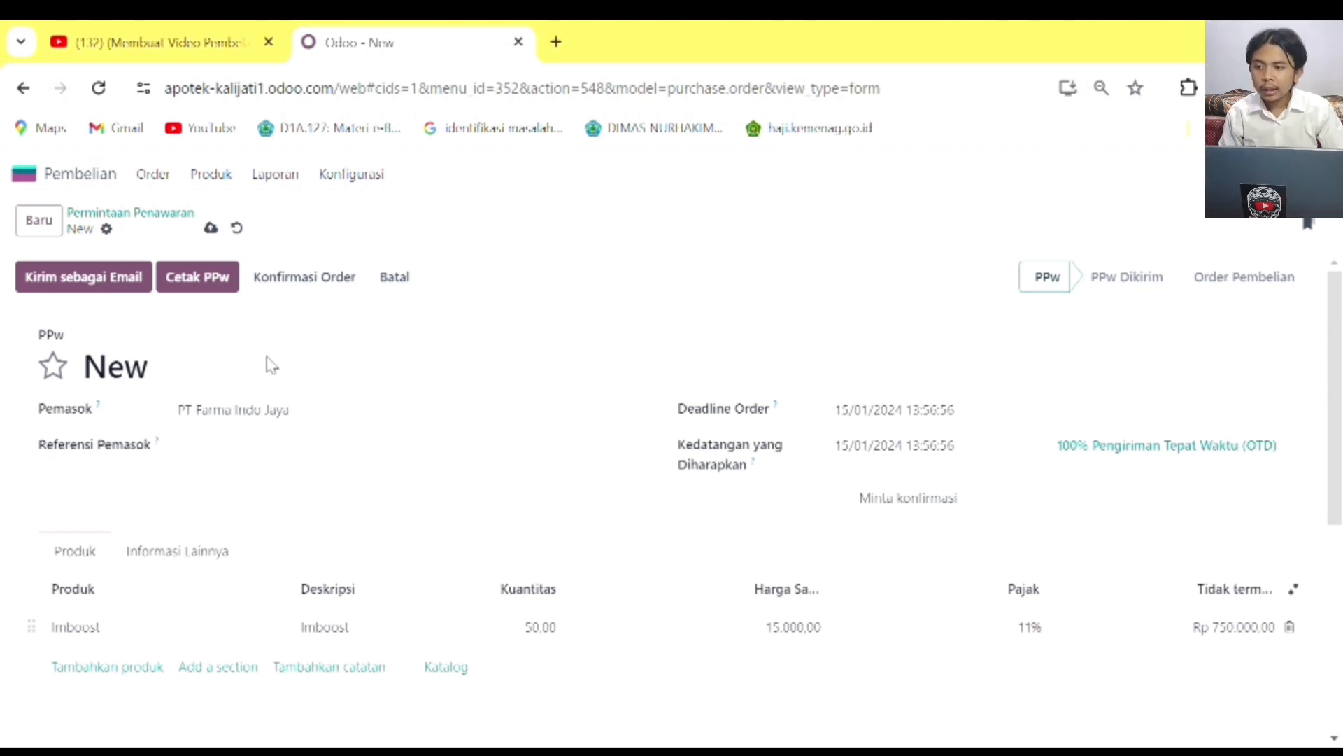
{"action": "left_click", "coordinate": [211, 228]}
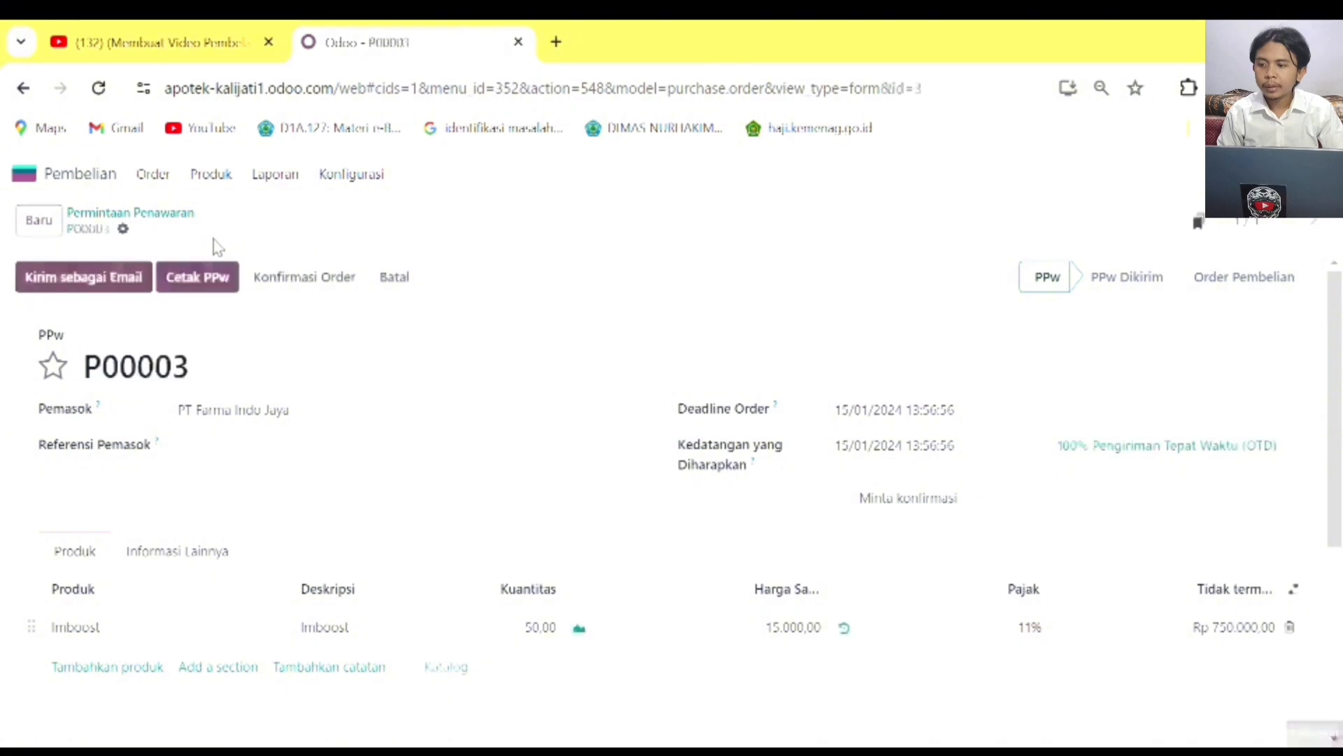
{"action": "left_click", "coordinate": [305, 278]}
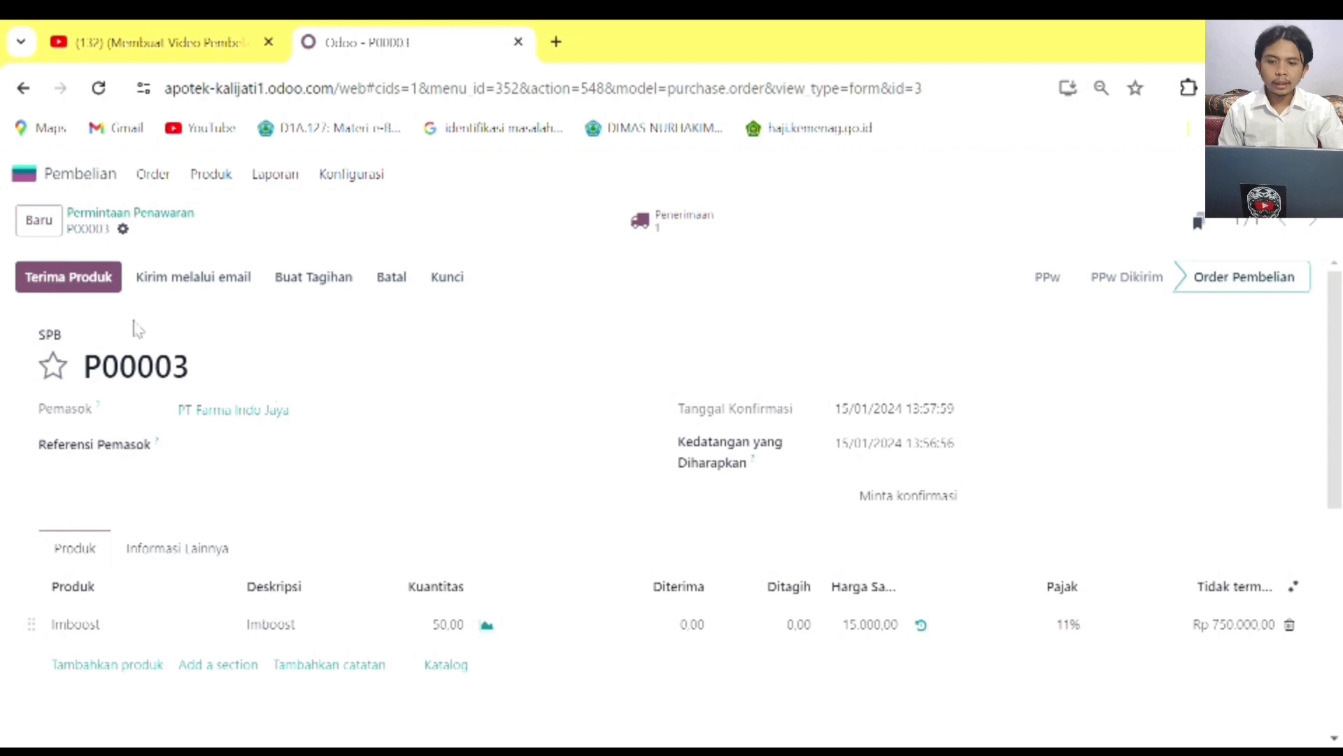
Receive the ordered Imboost products and validate the warehouse receipt.
{"action": "left_click", "coordinate": [114, 289]}
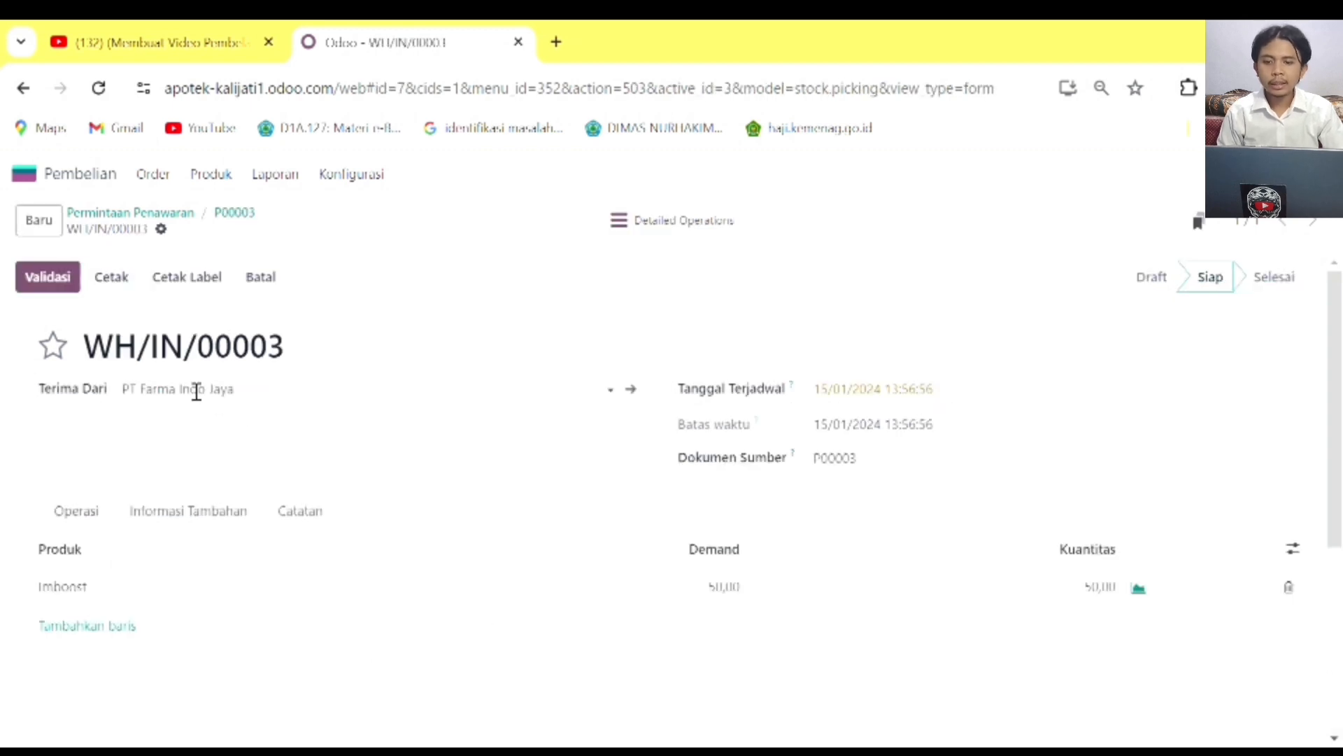
{"action": "left_click", "coordinate": [49, 283]}
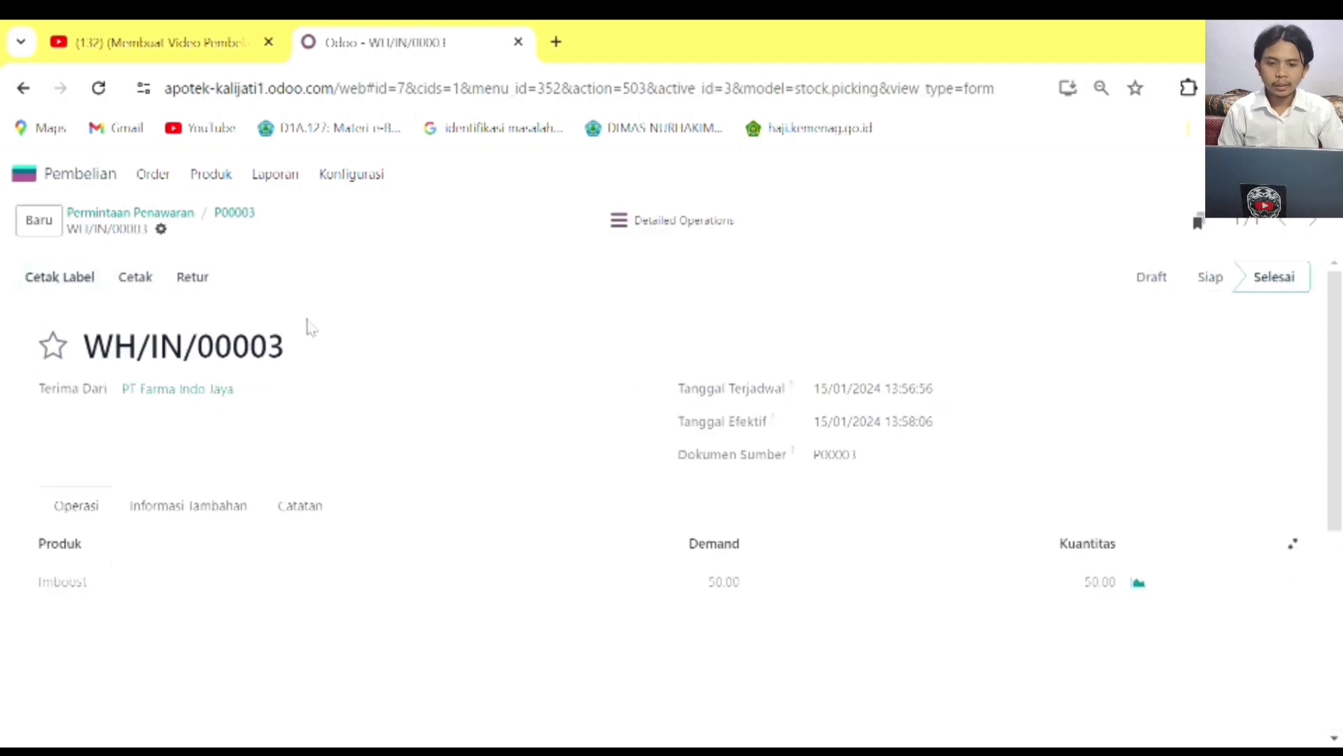
Open the Stok Persediaan product list to check the on-hand stock of Imboost.
{"action": "left_click", "coordinate": [105, 185]}
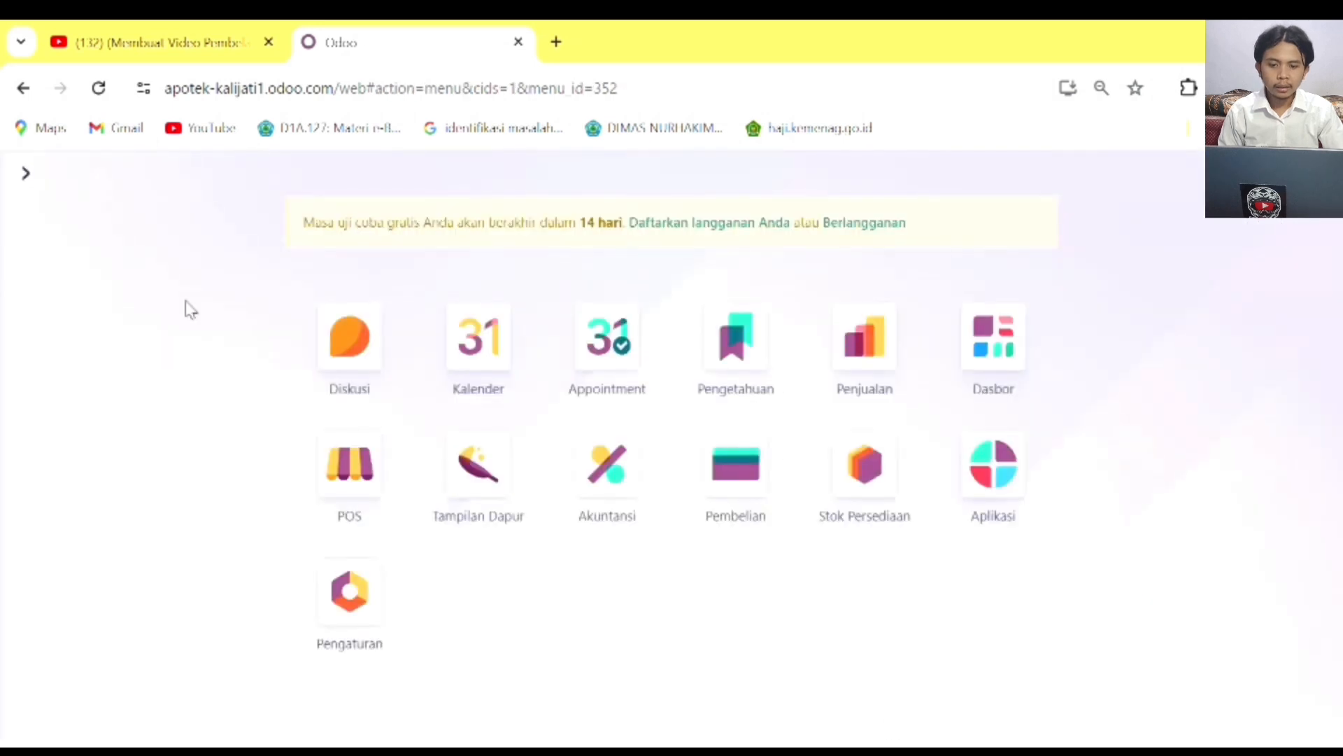
{"action": "left_click", "coordinate": [885, 497]}
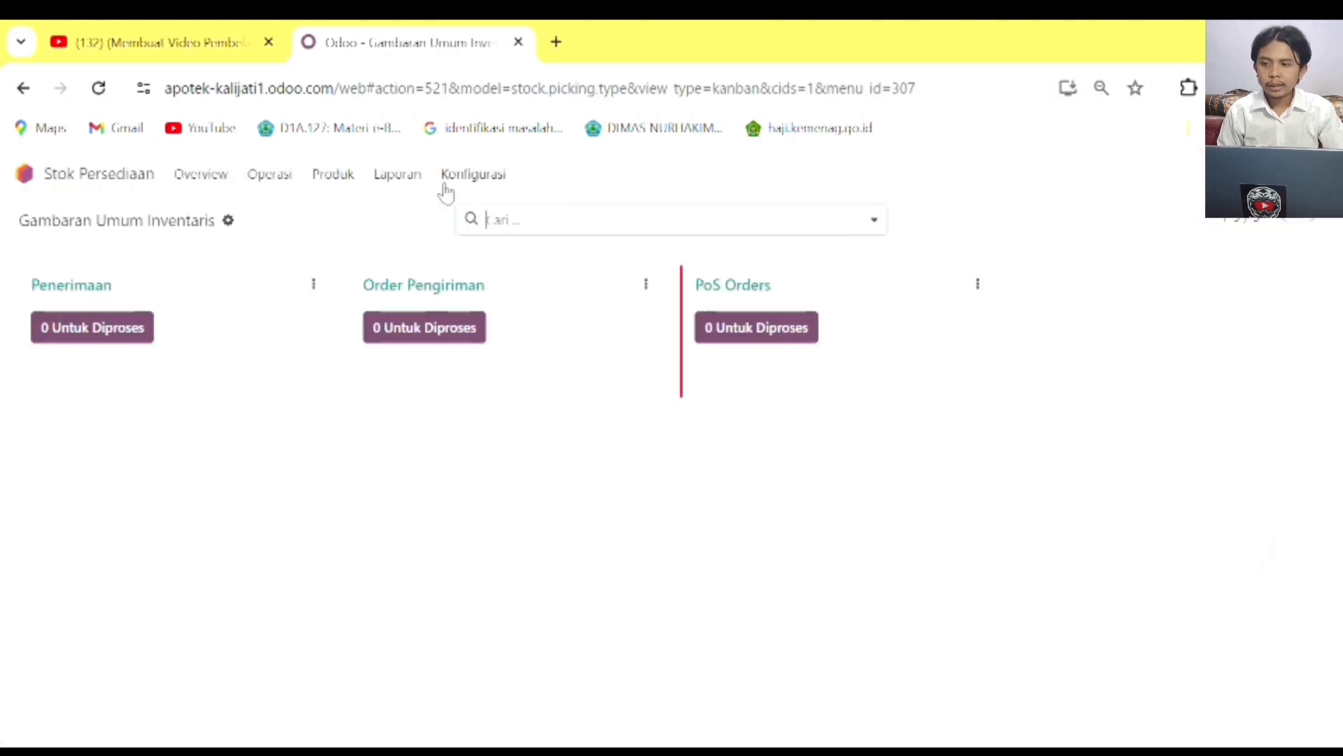
{"action": "left_click", "coordinate": [351, 181]}
{"action": "left_click", "coordinate": [365, 231]}
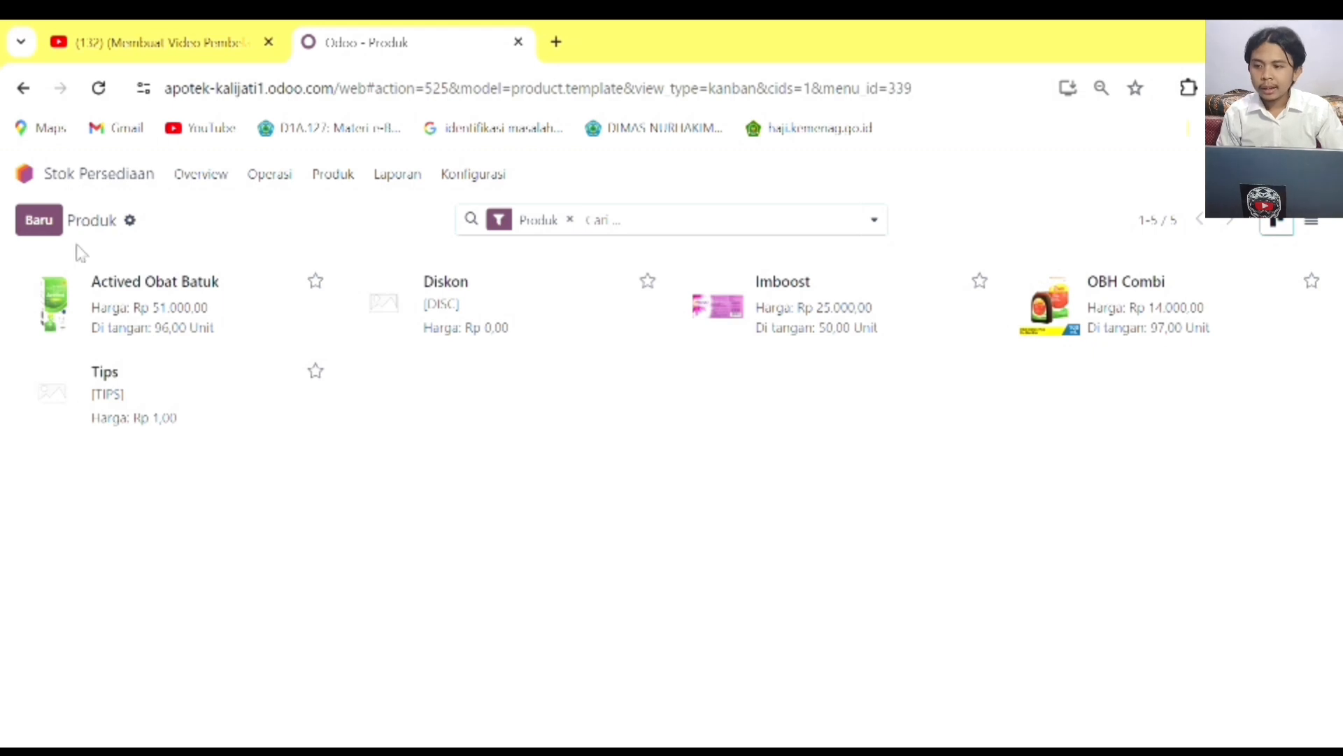
Create a new sales quotation in Penjualan and select the individual customer listed directly above Apotek Kalijati.
{"action": "left_click", "coordinate": [91, 185]}
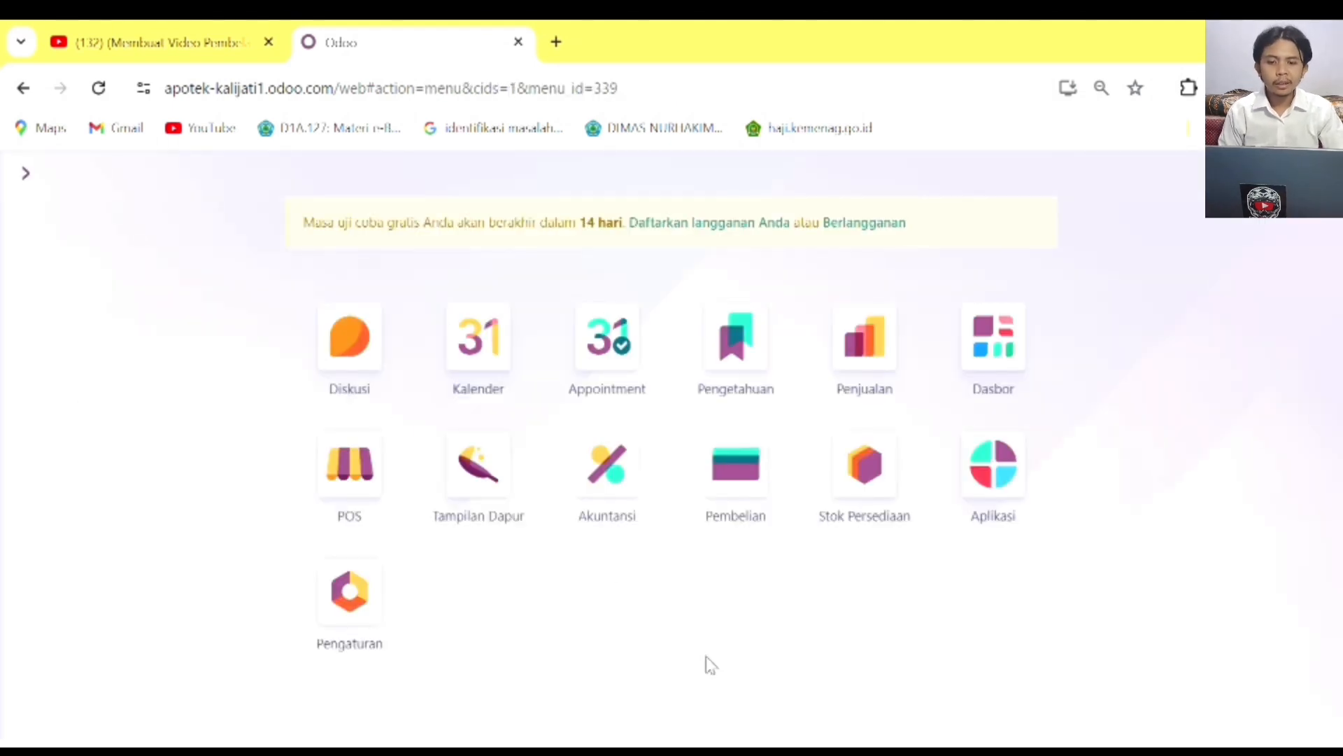
{"action": "left_click", "coordinate": [881, 341]}
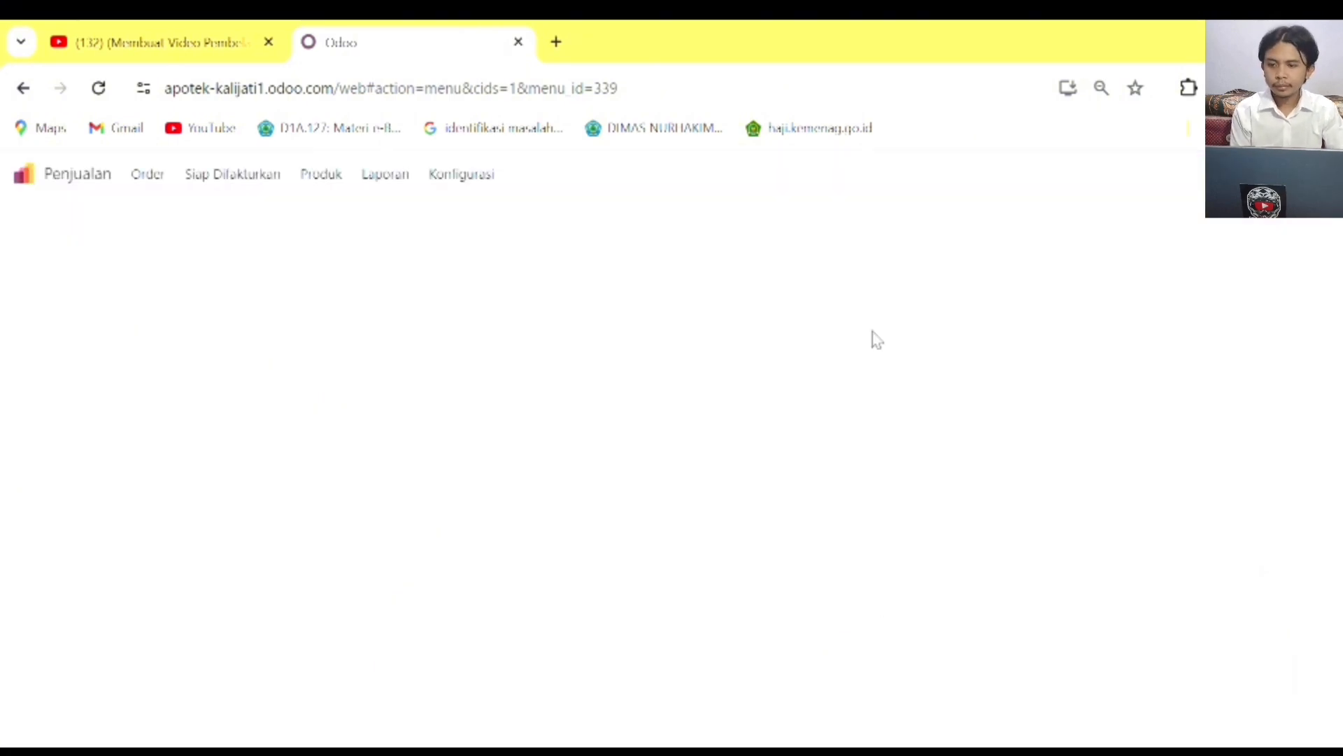
{"action": "left_click", "coordinate": [50, 221]}
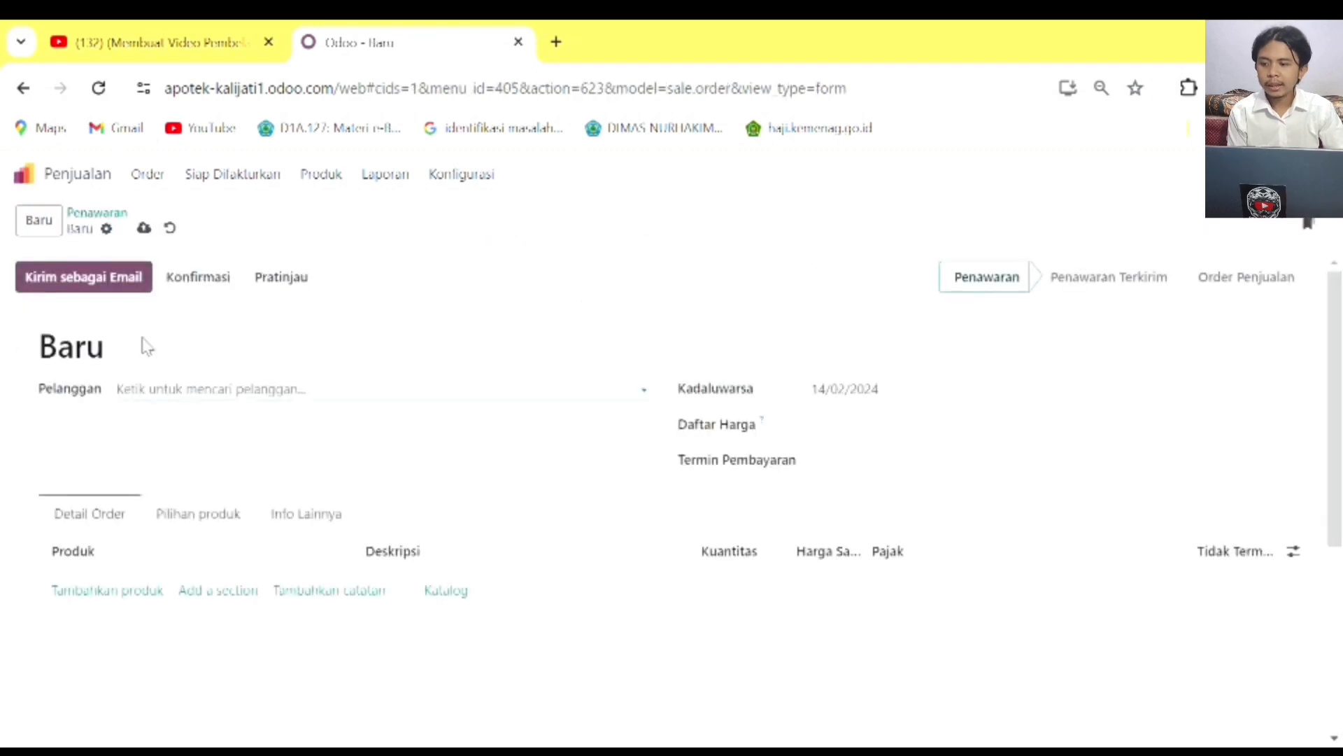
{"action": "left_click", "coordinate": [213, 397]}
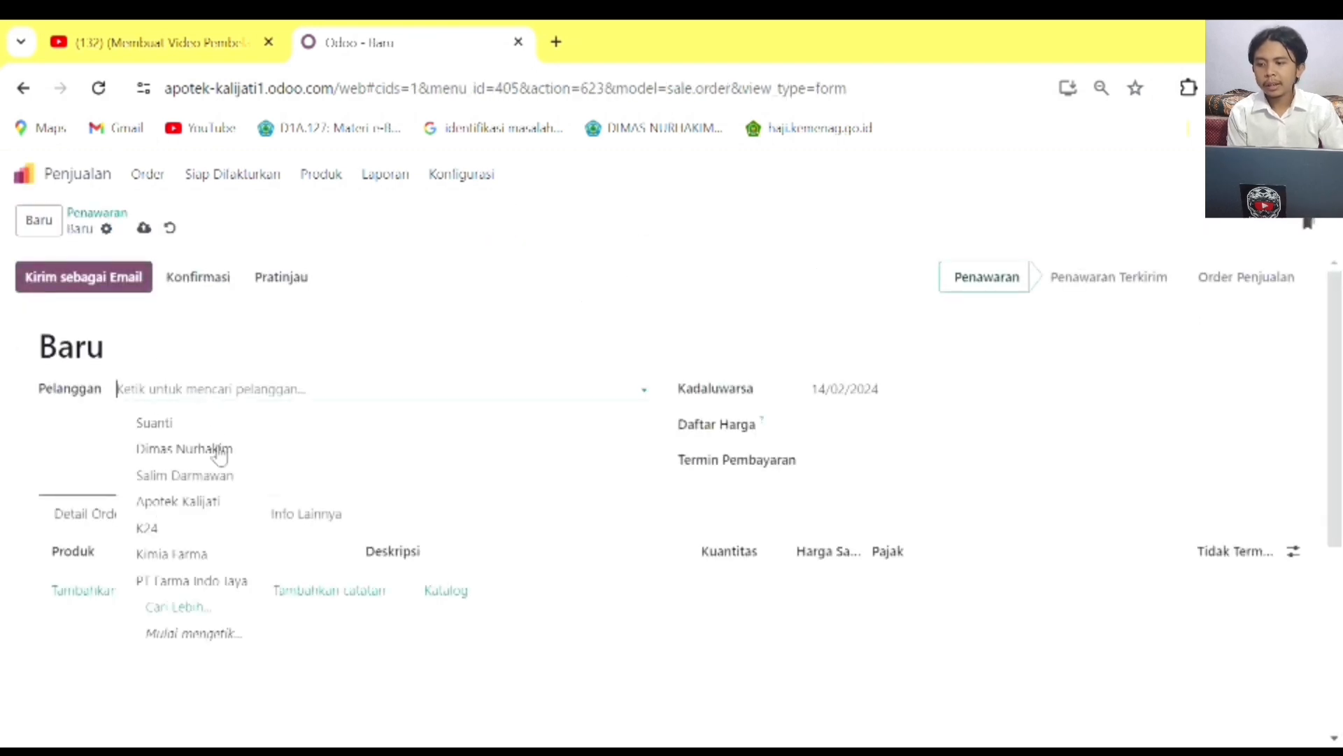
{"action": "left_click", "coordinate": [222, 475]}
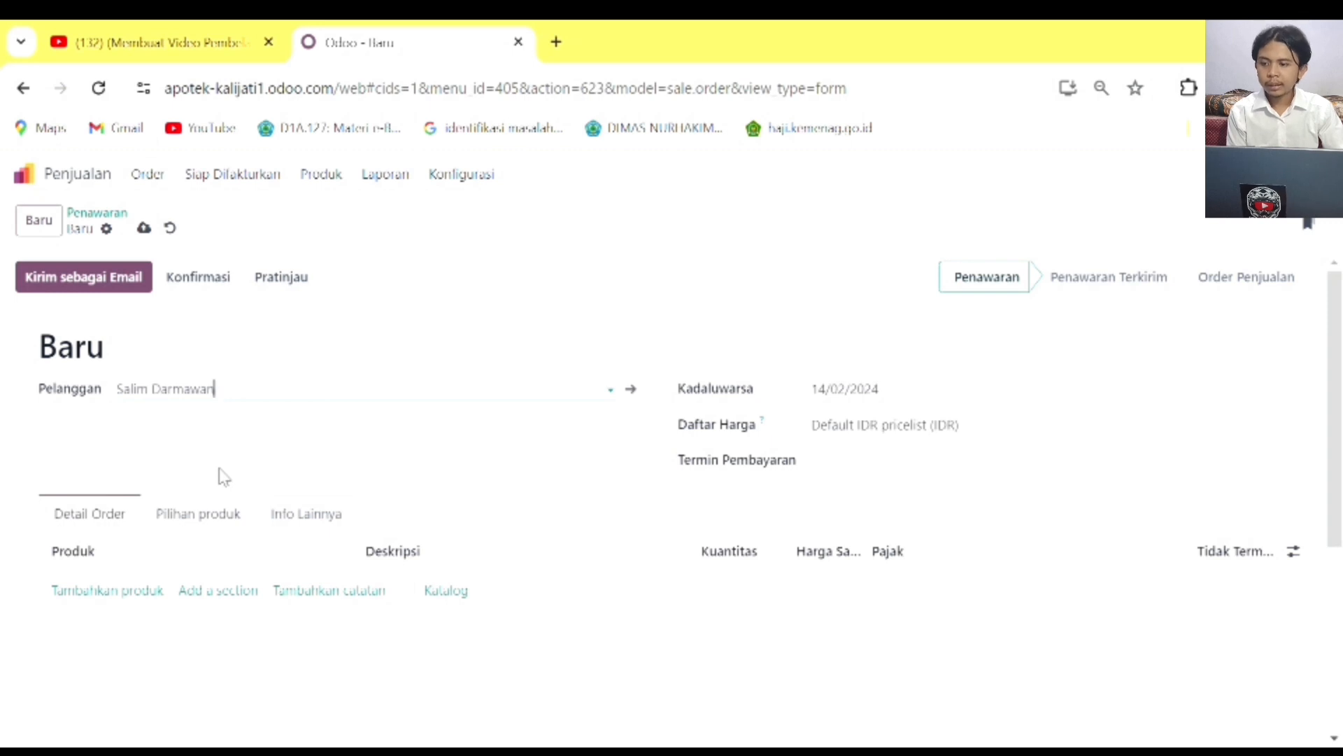
Add Actived Obat Batuk, OBH Combi and Imboost as order lines on the sales quotation.
{"action": "left_click", "coordinate": [128, 591]}
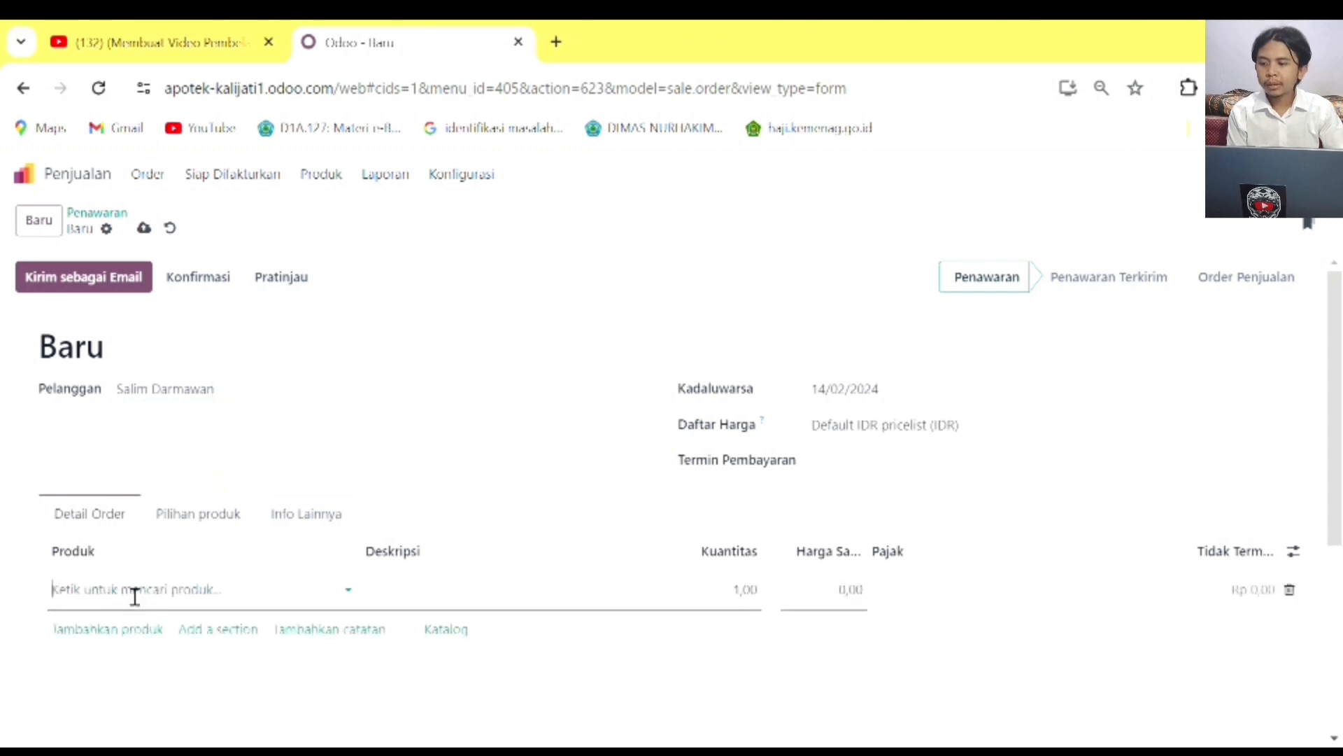
{"action": "left_click", "coordinate": [134, 591]}
{"action": "left_click", "coordinate": [131, 348]}
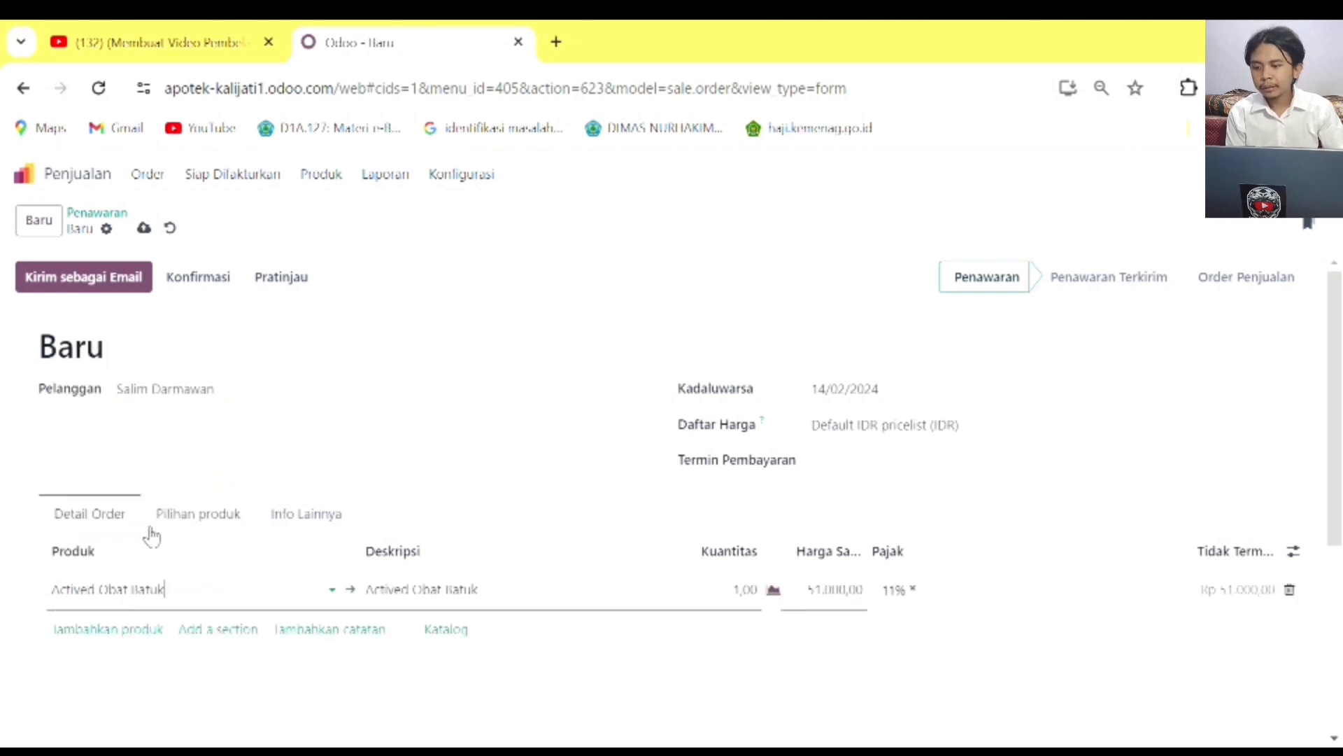
{"action": "left_click", "coordinate": [149, 630]}
{"action": "scroll", "coordinate": [250, 437], "scroll_direction": "down", "scroll_amount": 2}
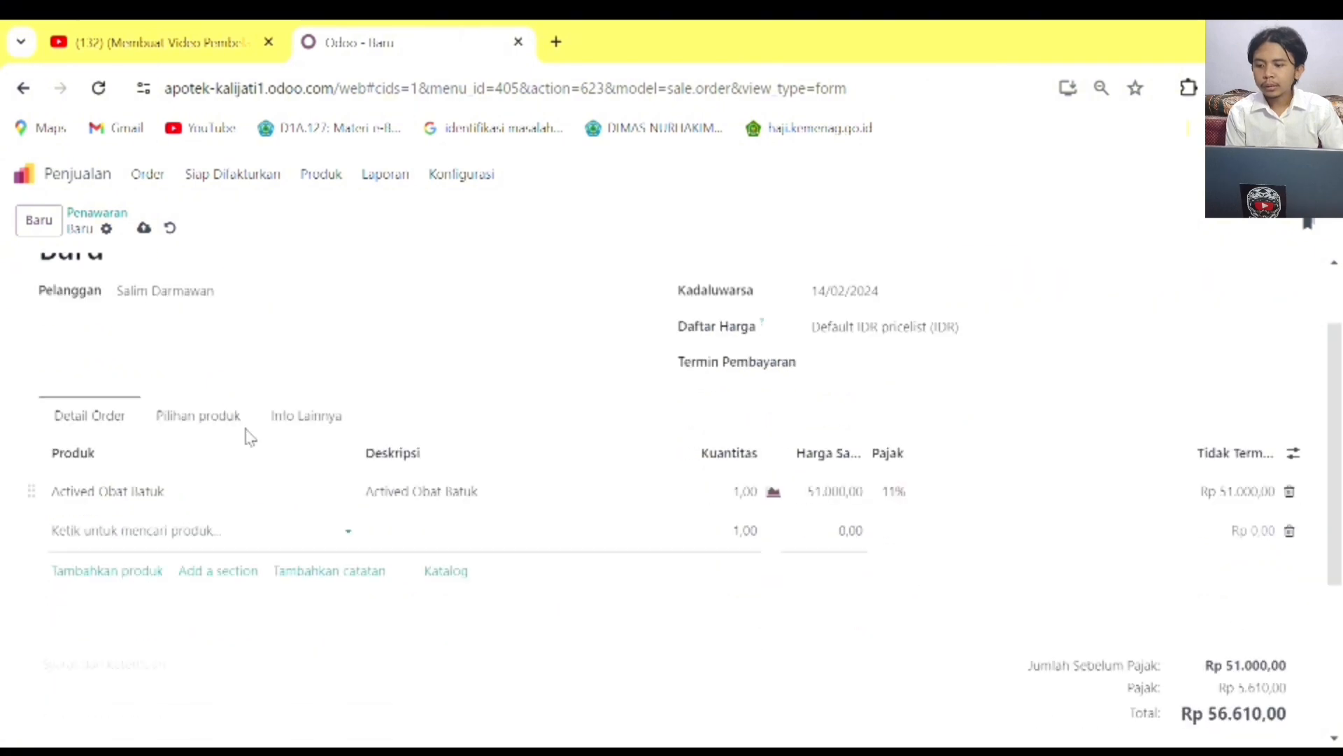
{"action": "left_click", "coordinate": [140, 538]}
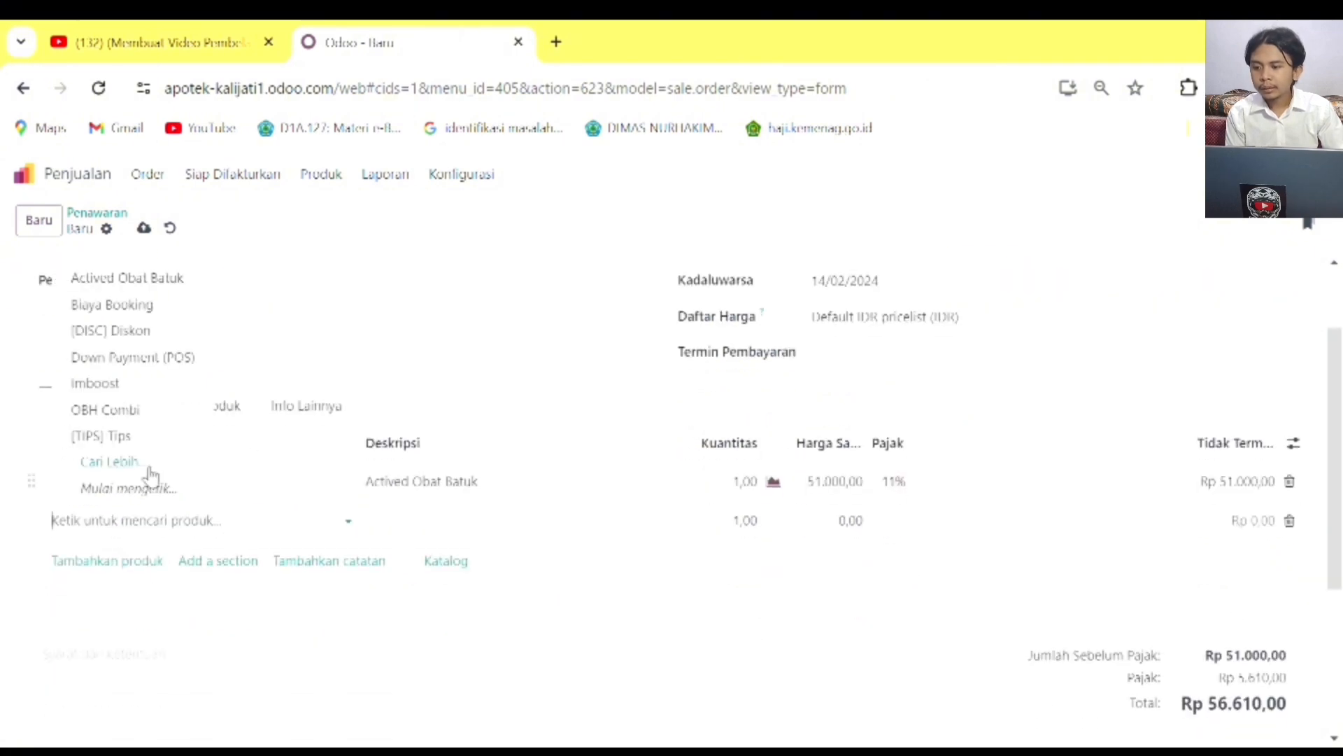
{"action": "left_click", "coordinate": [144, 411]}
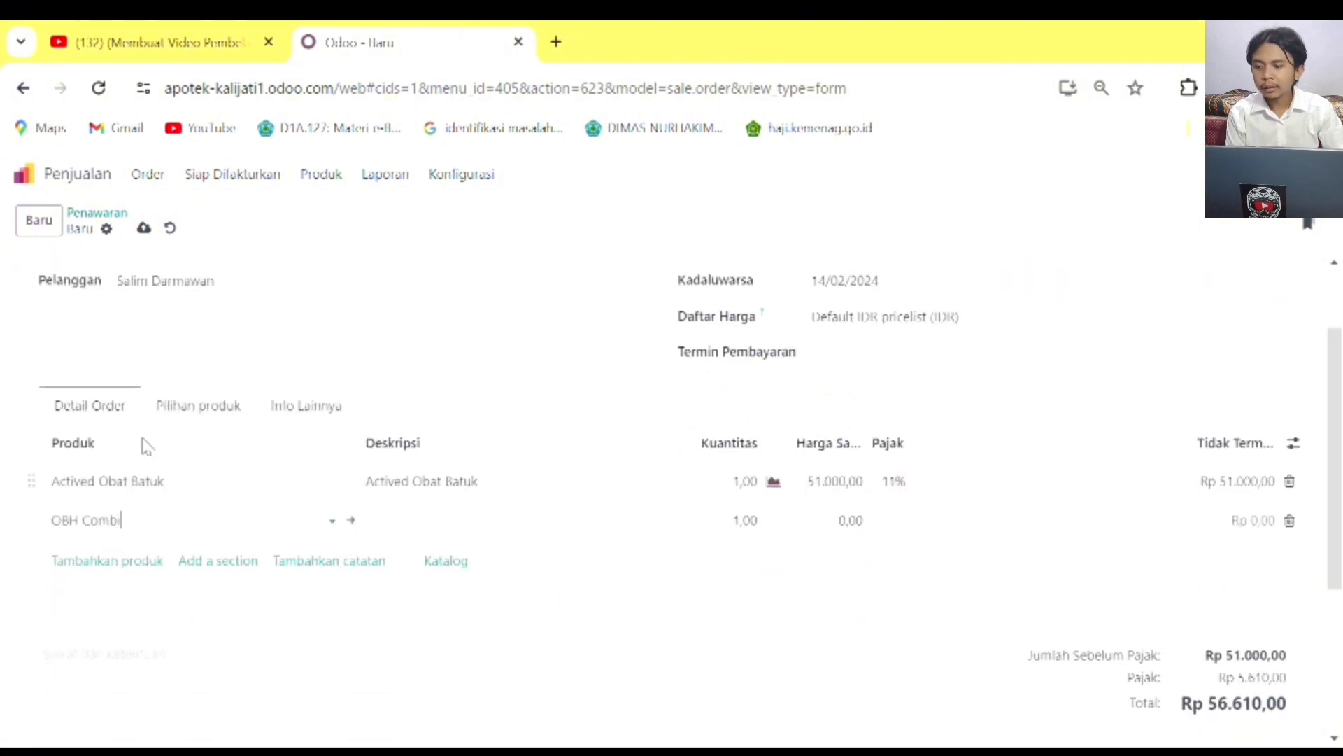
{"action": "left_click", "coordinate": [133, 573]}
{"action": "left_click", "coordinate": [135, 563]}
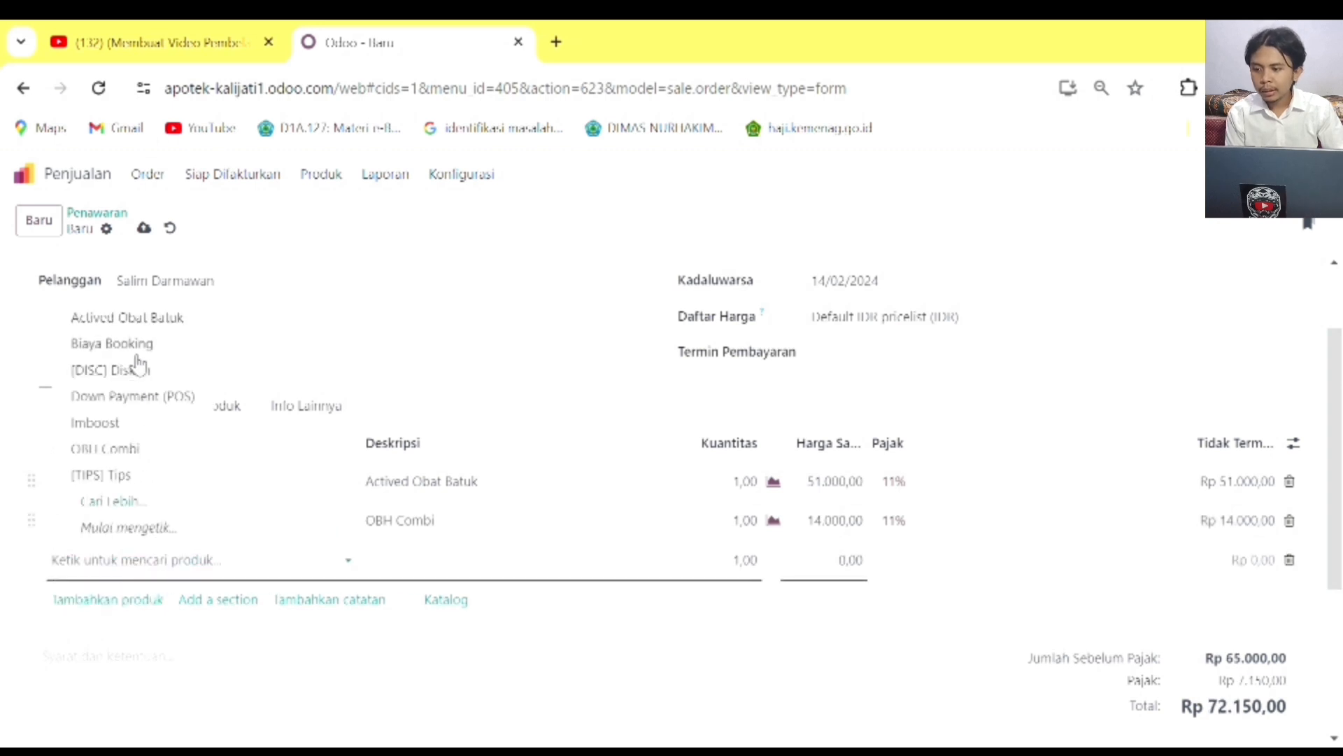
{"action": "left_click", "coordinate": [160, 429]}
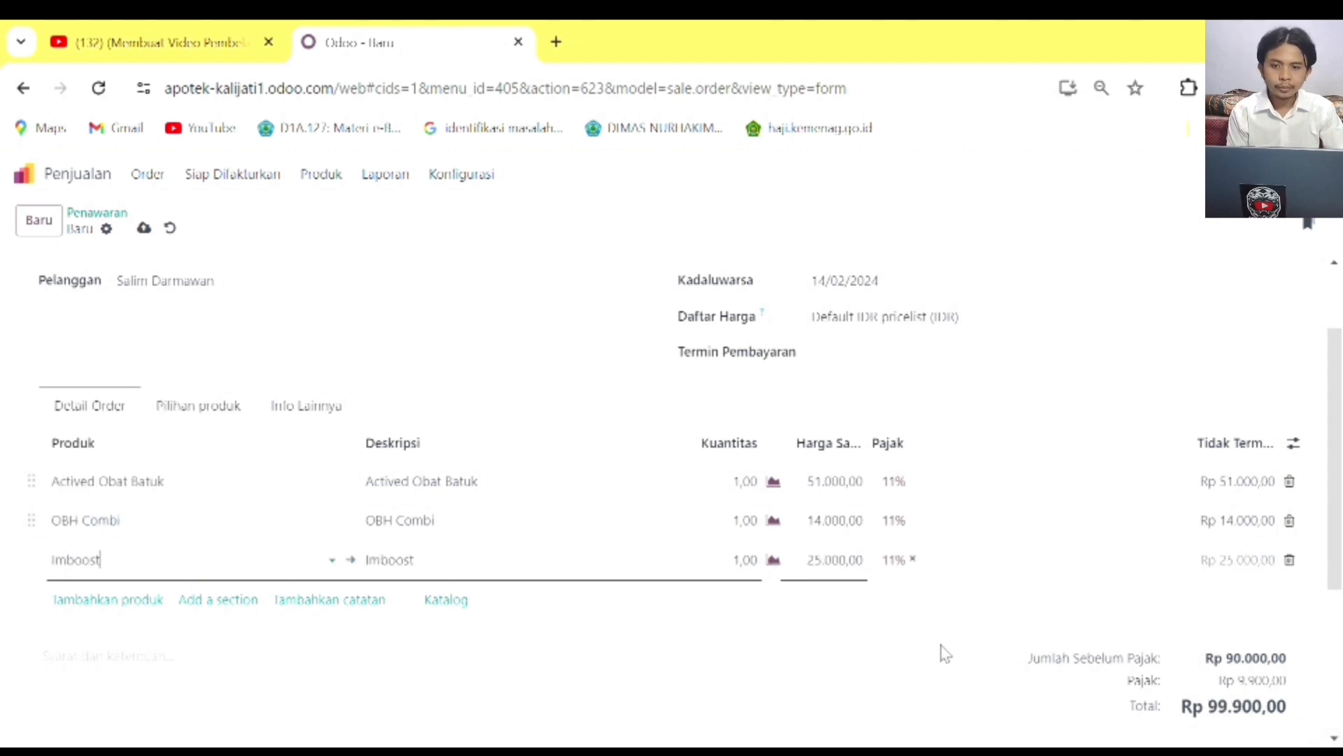
{"action": "scroll", "coordinate": [942, 653], "scroll_direction": "down", "scroll_amount": 2}
Save the three-product sales quotation and confirm it as a sales order.
{"action": "scroll", "coordinate": [940, 652], "scroll_direction": "up", "scroll_amount": 3}
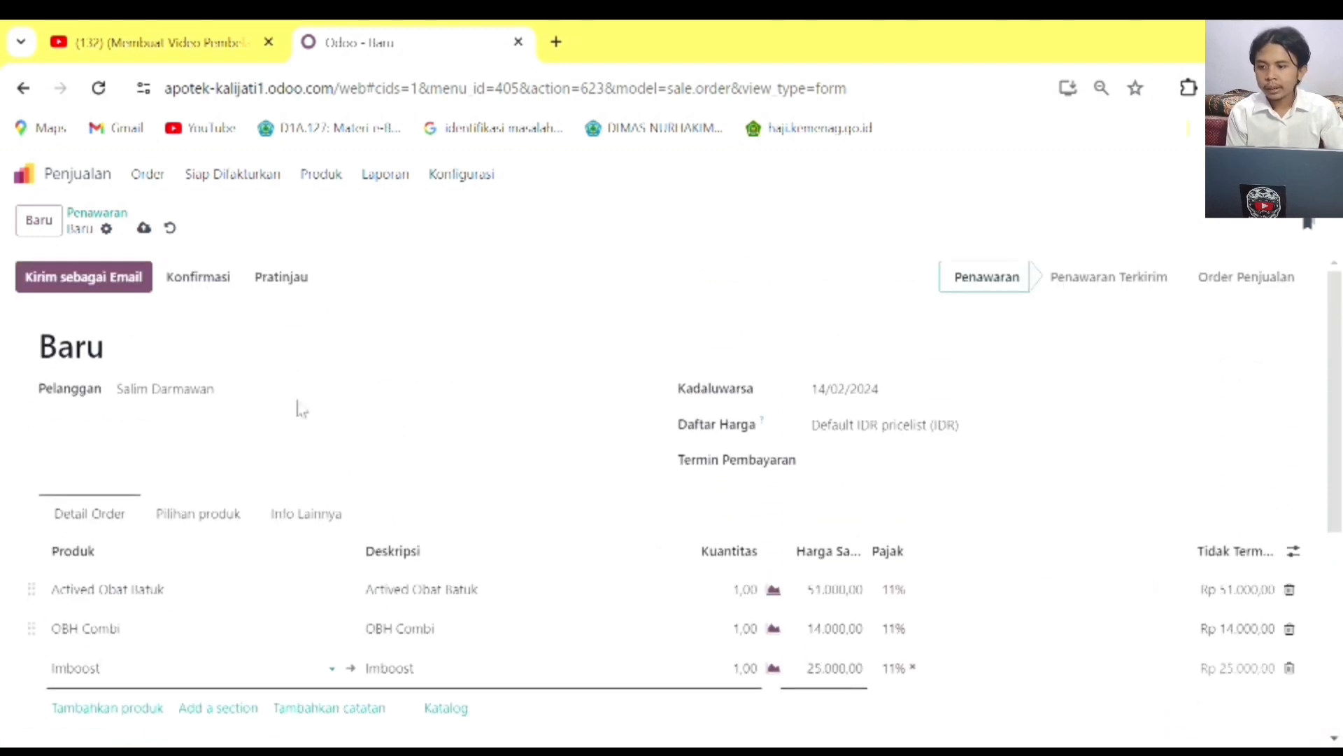
{"action": "left_click", "coordinate": [144, 228]}
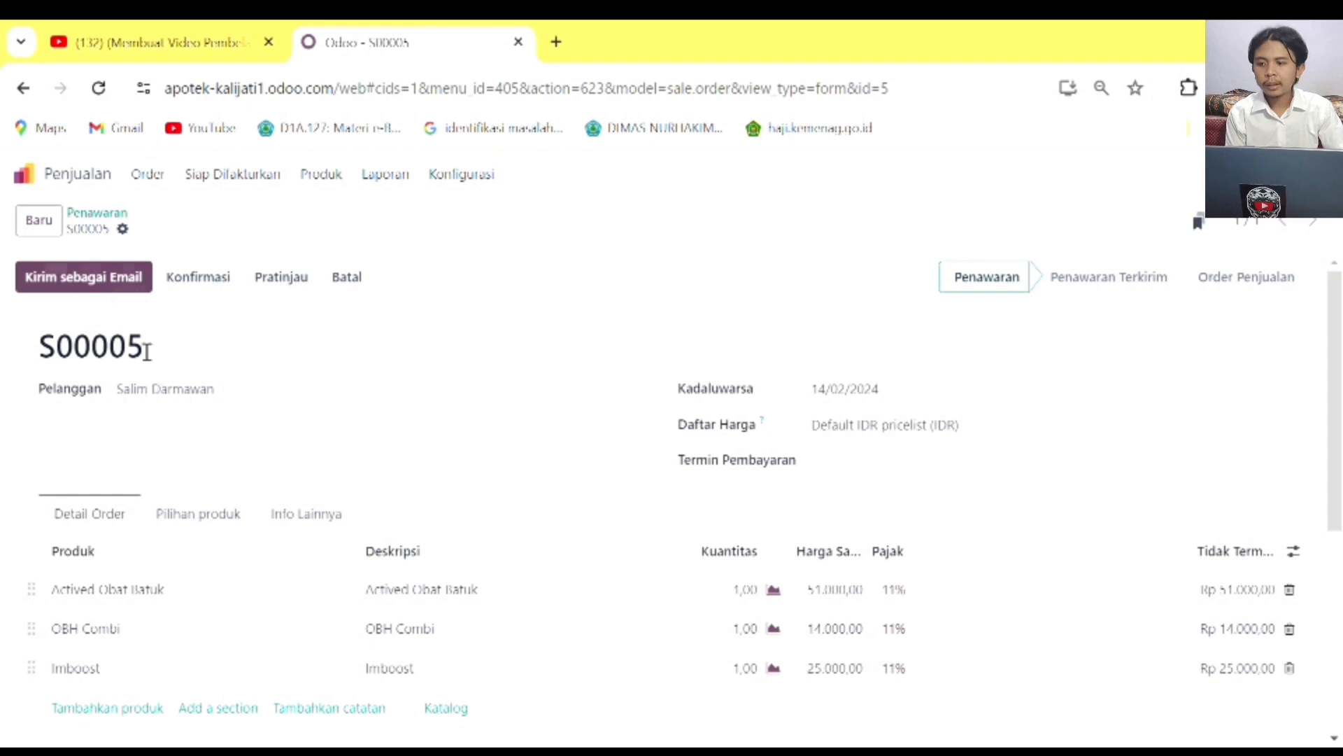
{"action": "left_click", "coordinate": [216, 290]}
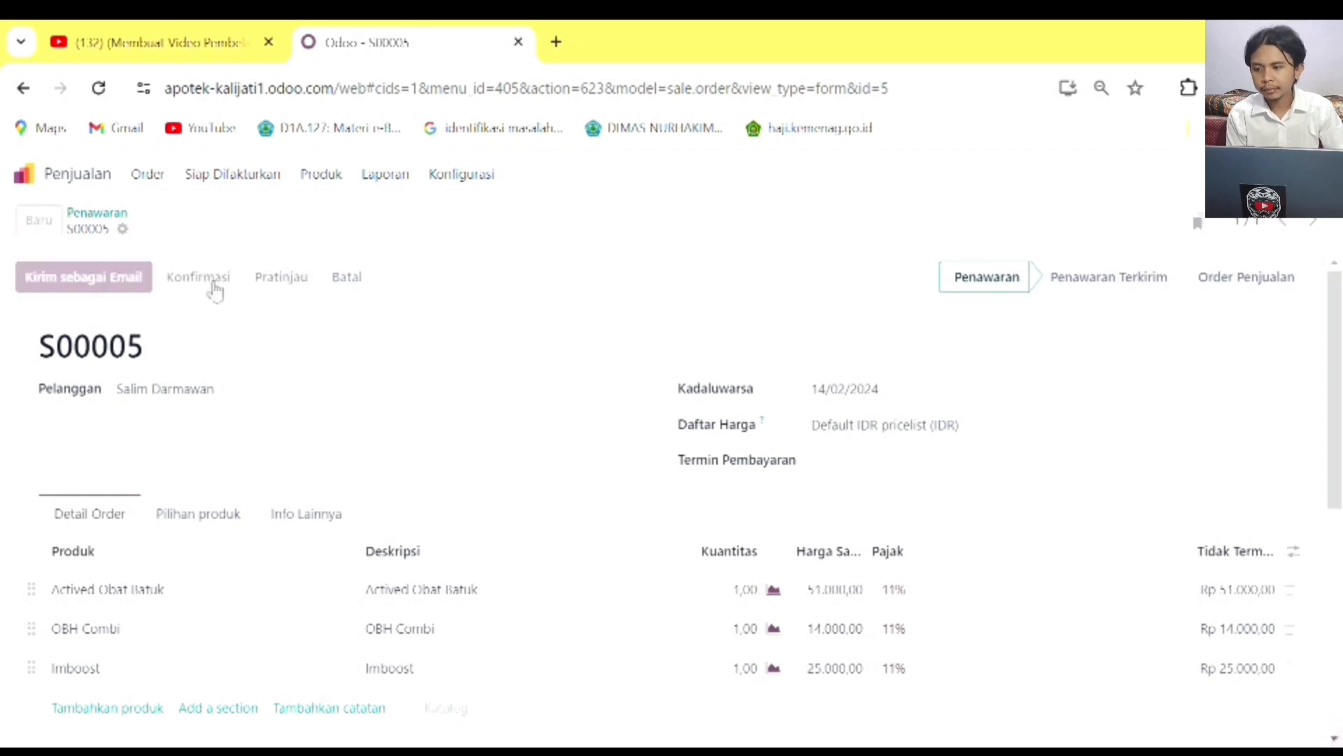
Create a regular draft invoice (Faktur reguler) from the sales order and confirm the invoice.
{"action": "left_click", "coordinate": [73, 296]}
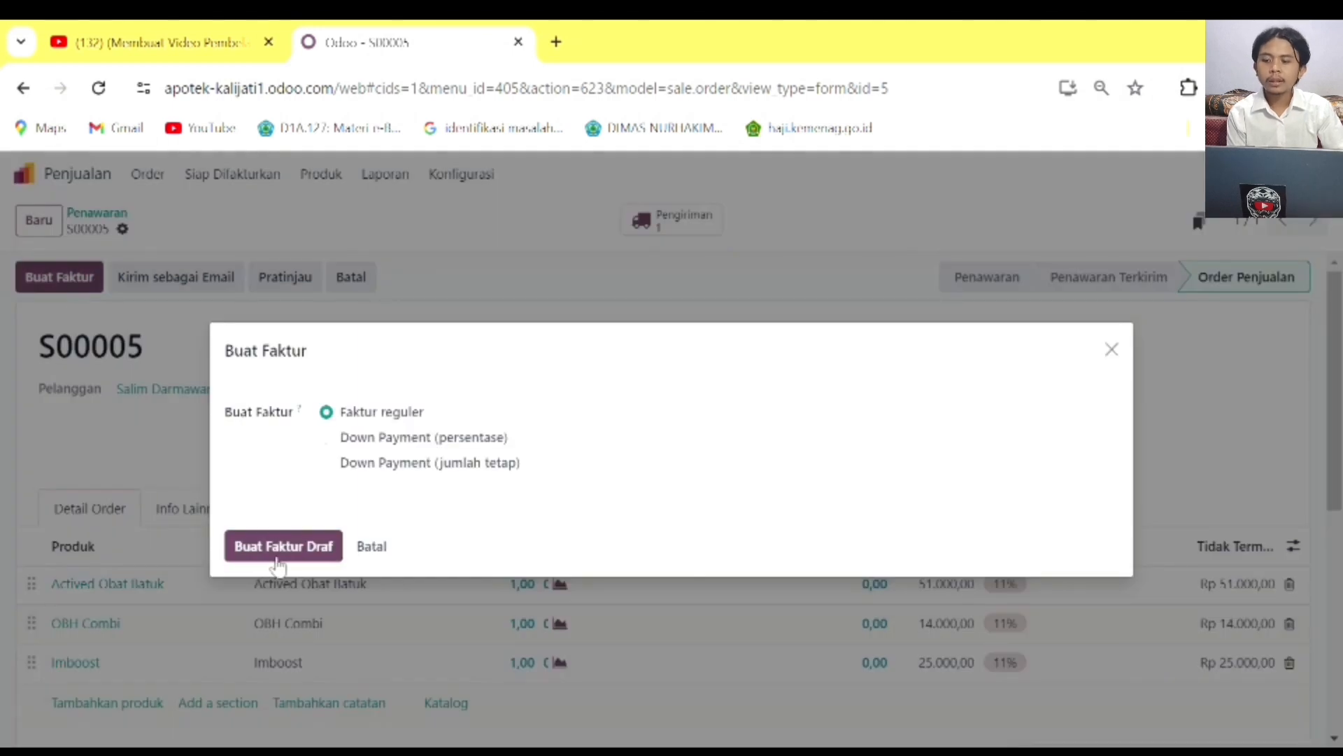
{"action": "left_click", "coordinate": [273, 561]}
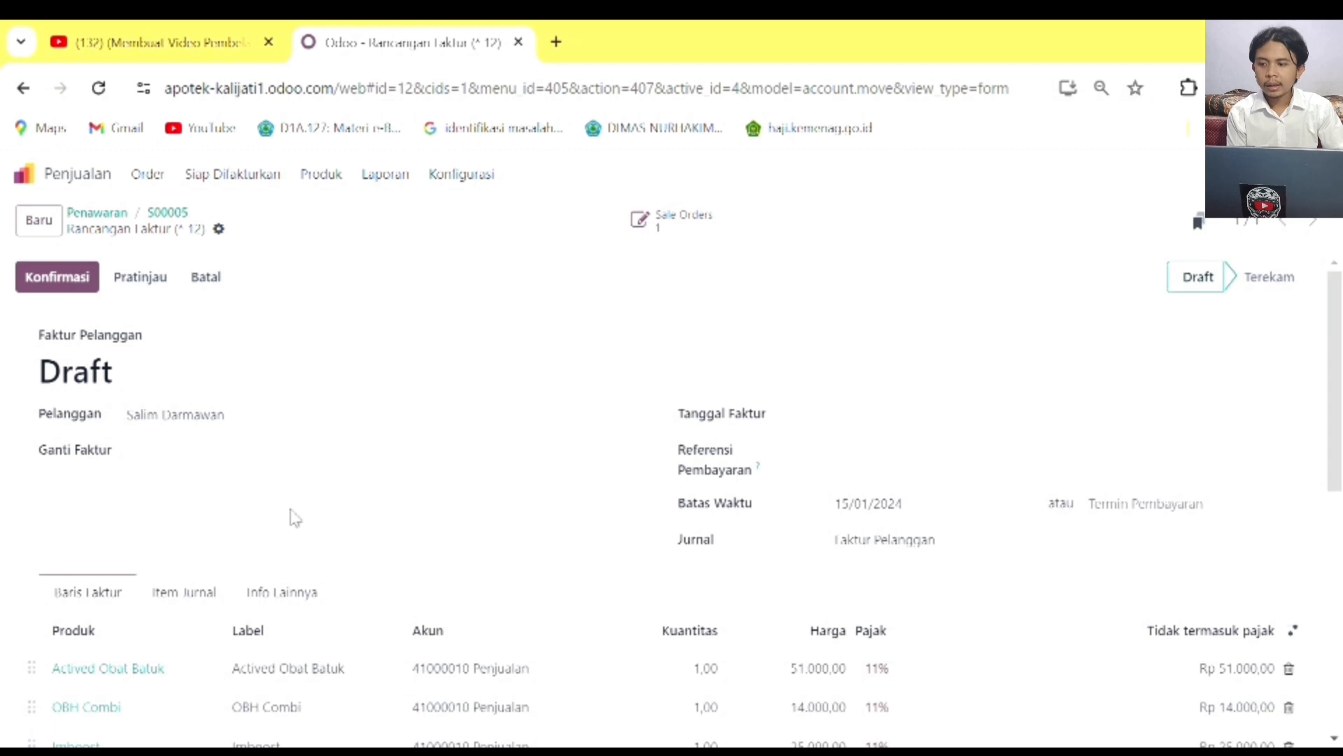
{"action": "scroll", "coordinate": [259, 441], "scroll_direction": "down", "scroll_amount": 3}
{"action": "scroll", "coordinate": [263, 441], "scroll_direction": "up", "scroll_amount": 3}
{"action": "left_click", "coordinate": [63, 288]}
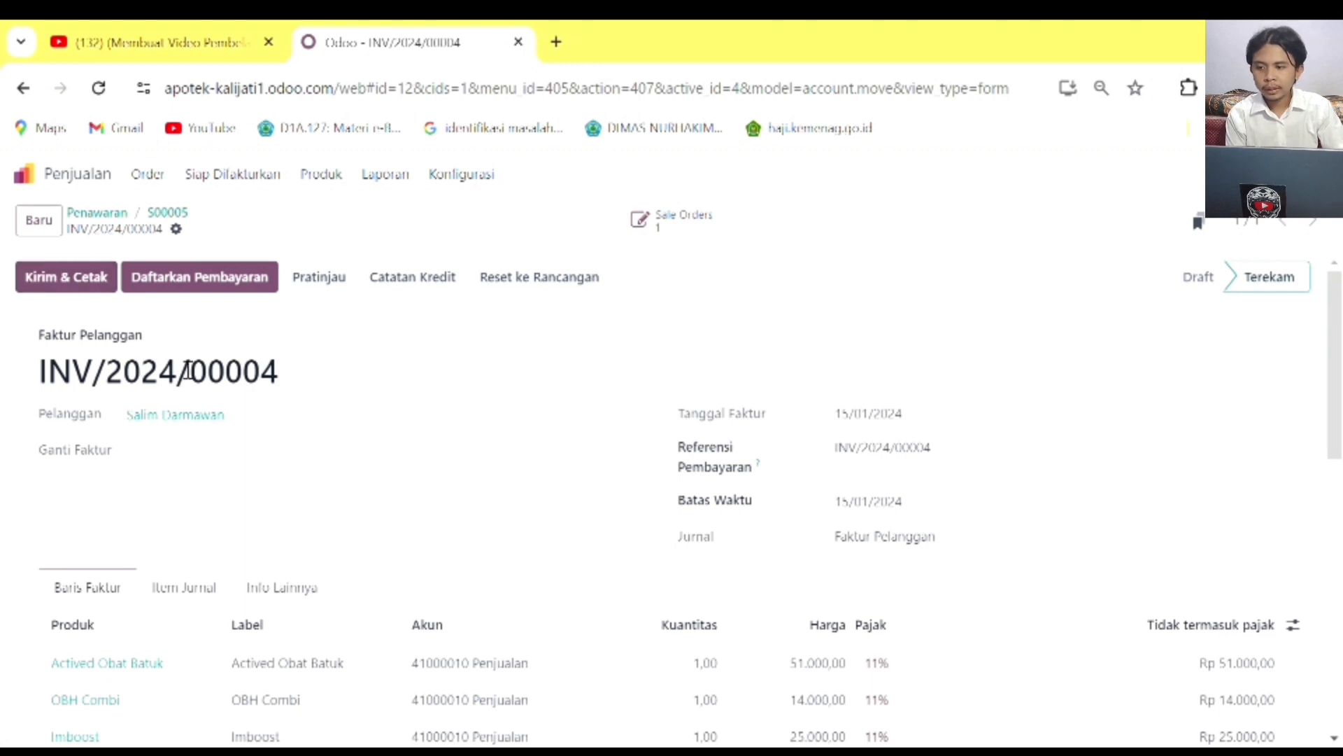
Register the confirmed invoice's payment through the bank account journal with the Manual payment method.
{"action": "scroll", "coordinate": [186, 371], "scroll_direction": "down", "scroll_amount": 1}
{"action": "scroll", "coordinate": [182, 368], "scroll_direction": "up", "scroll_amount": 1}
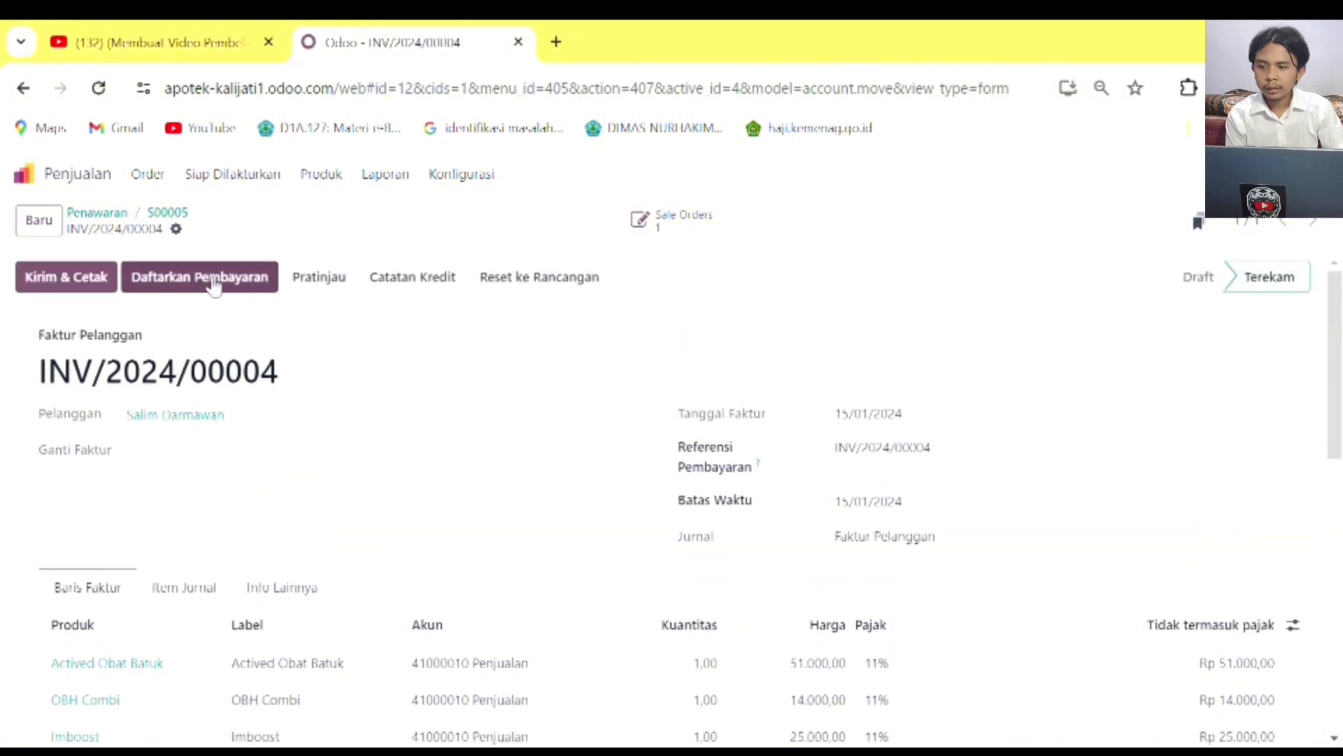
{"action": "left_click", "coordinate": [213, 282]}
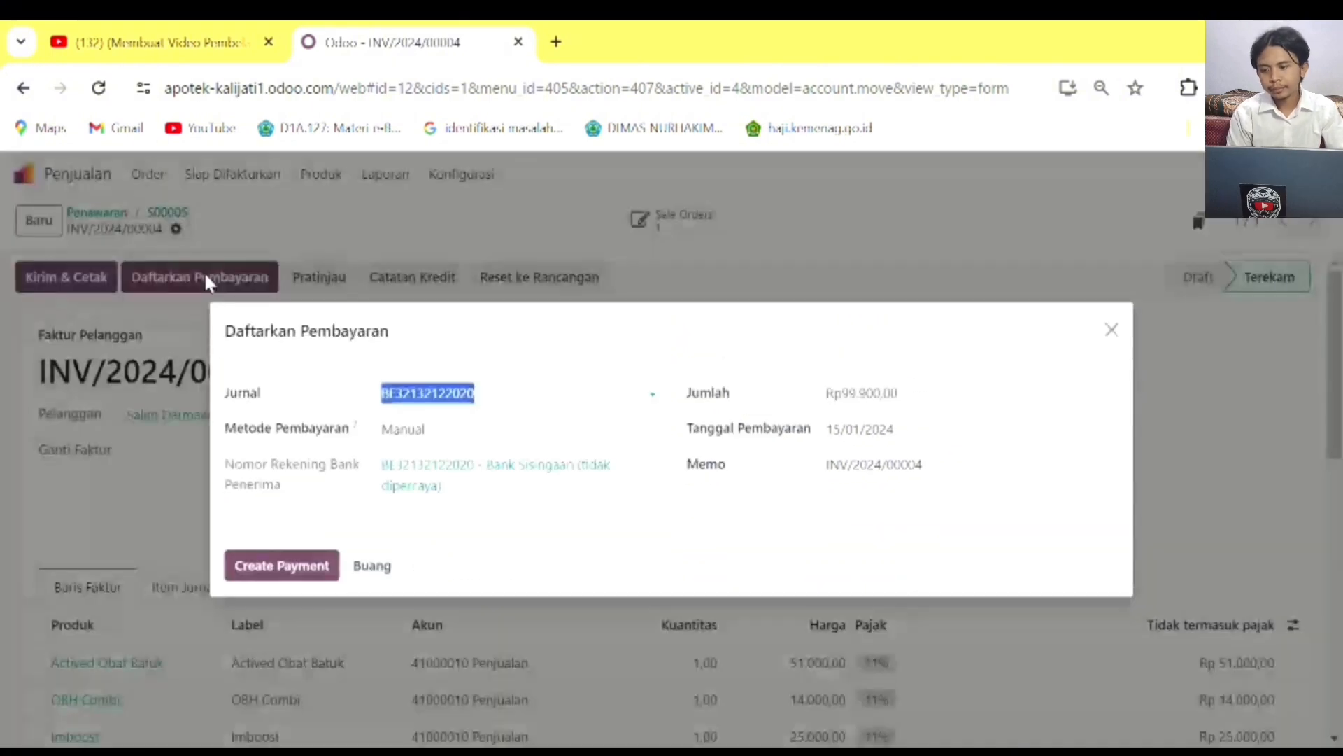
{"action": "left_click", "coordinate": [609, 409]}
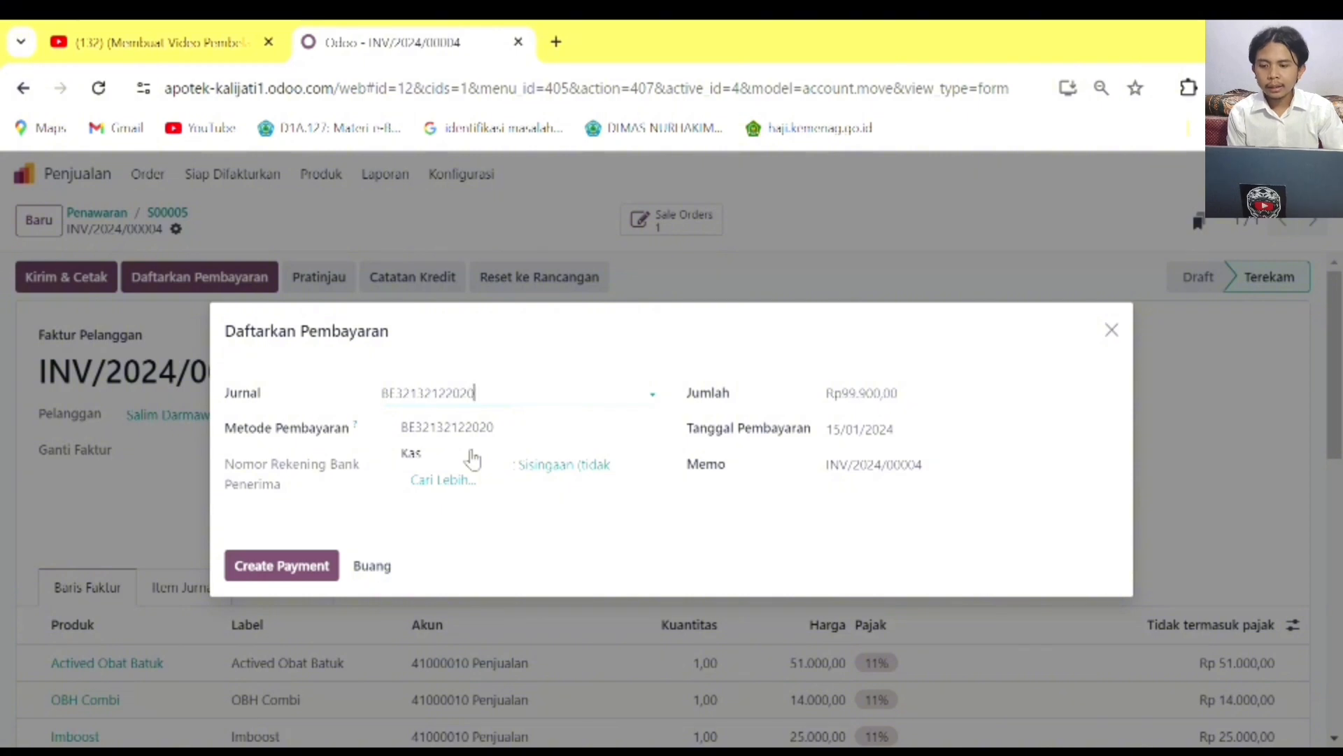
{"action": "left_click", "coordinate": [551, 409]}
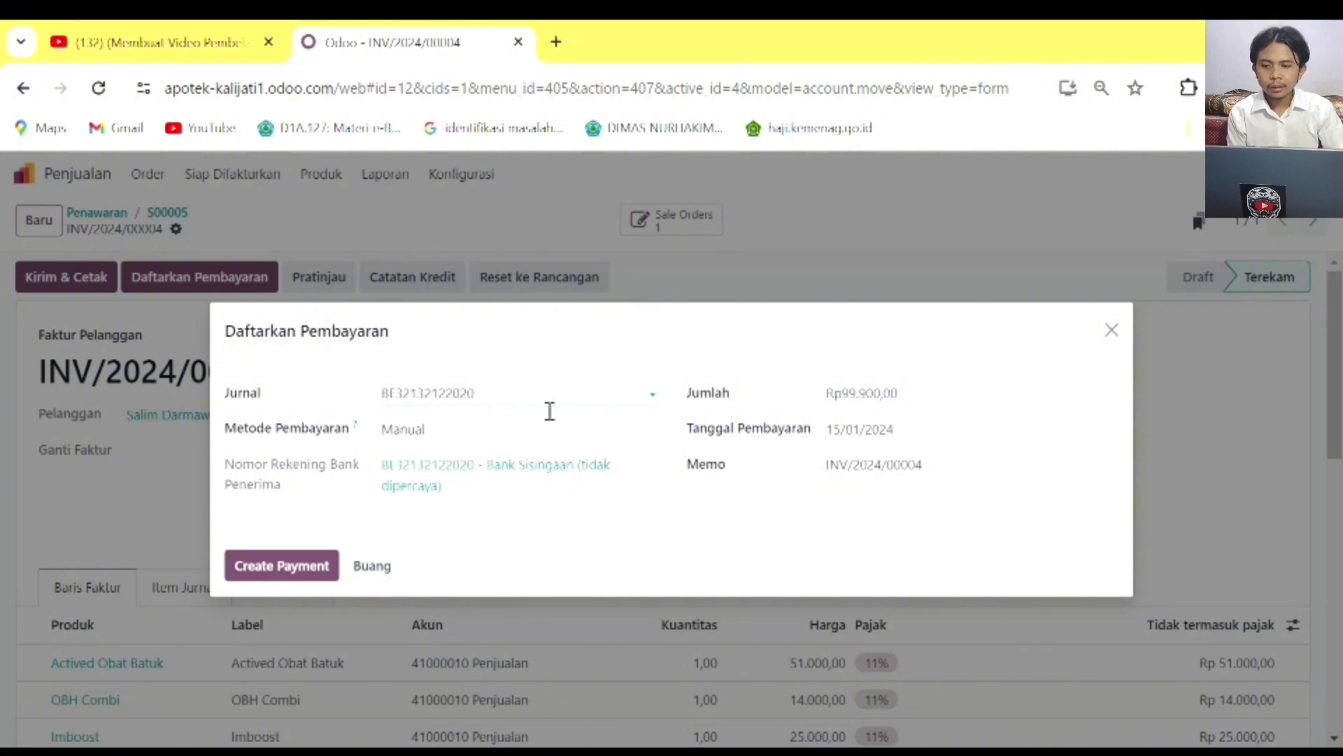
{"action": "left_click", "coordinate": [537, 405]}
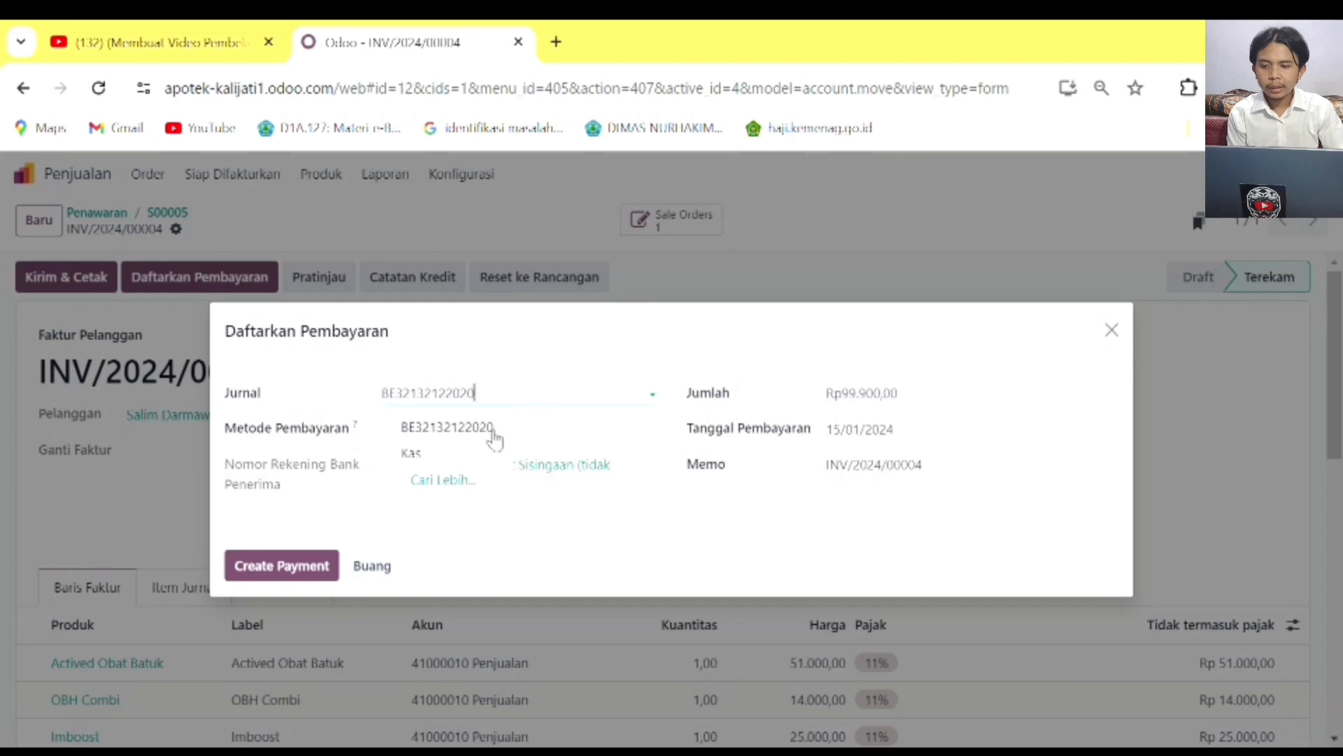
{"action": "left_click", "coordinate": [495, 440]}
{"action": "left_click", "coordinate": [287, 570]}
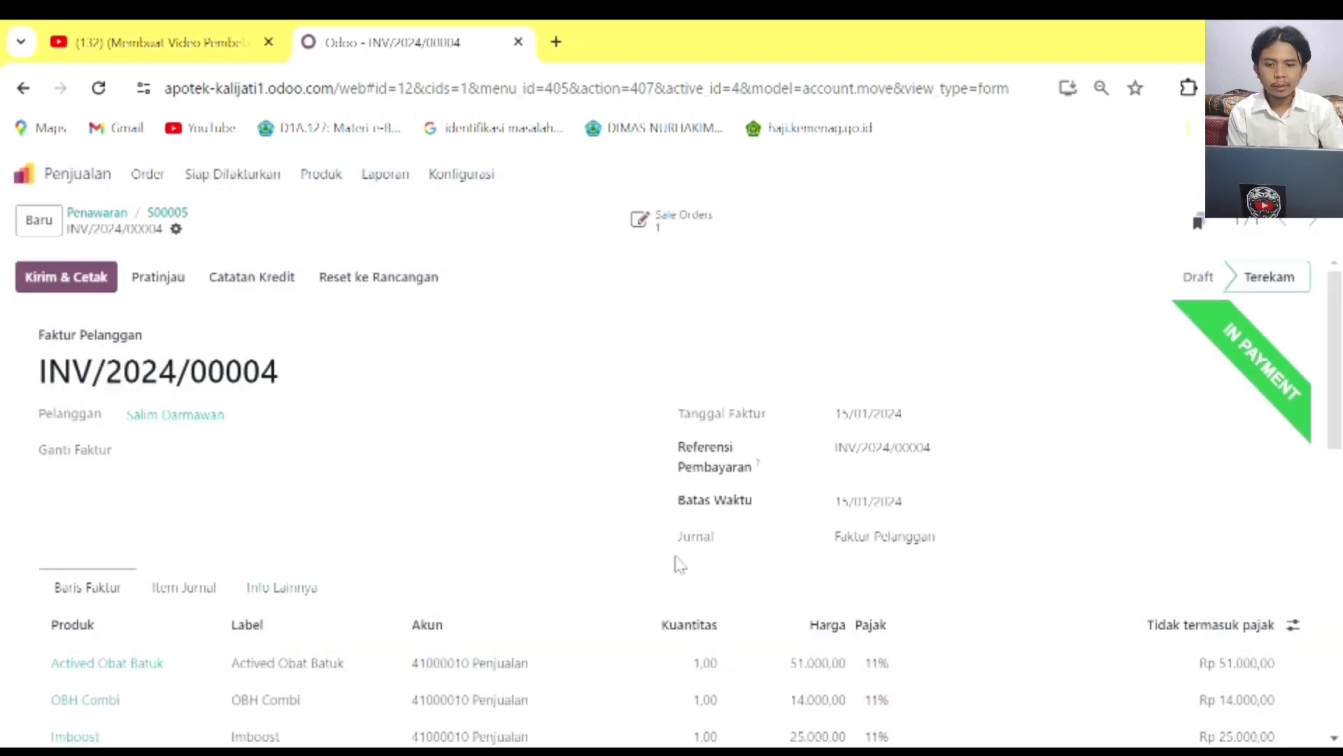
Open the bank journal's payments from the Akuntansi dashboard and examine the newest payment record dated 15/01/2024.
{"action": "left_click", "coordinate": [95, 184]}
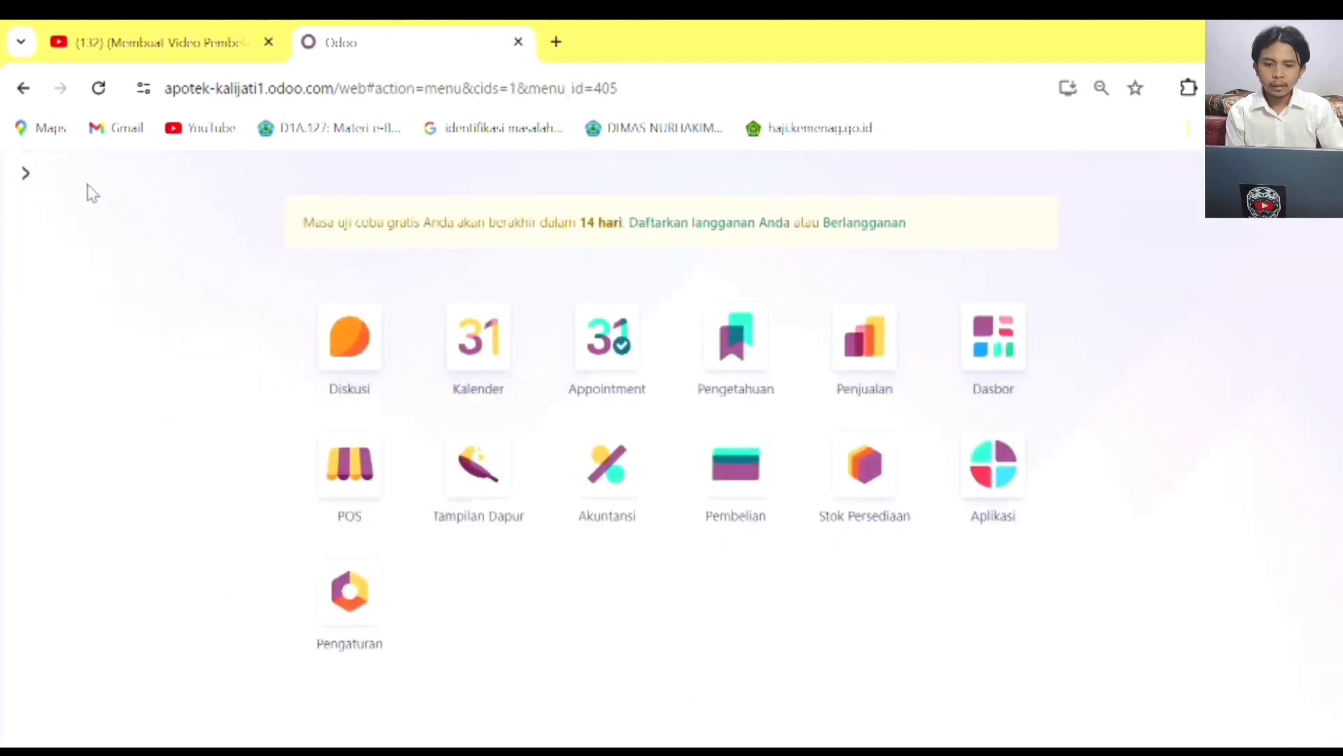
{"action": "left_click", "coordinate": [621, 502]}
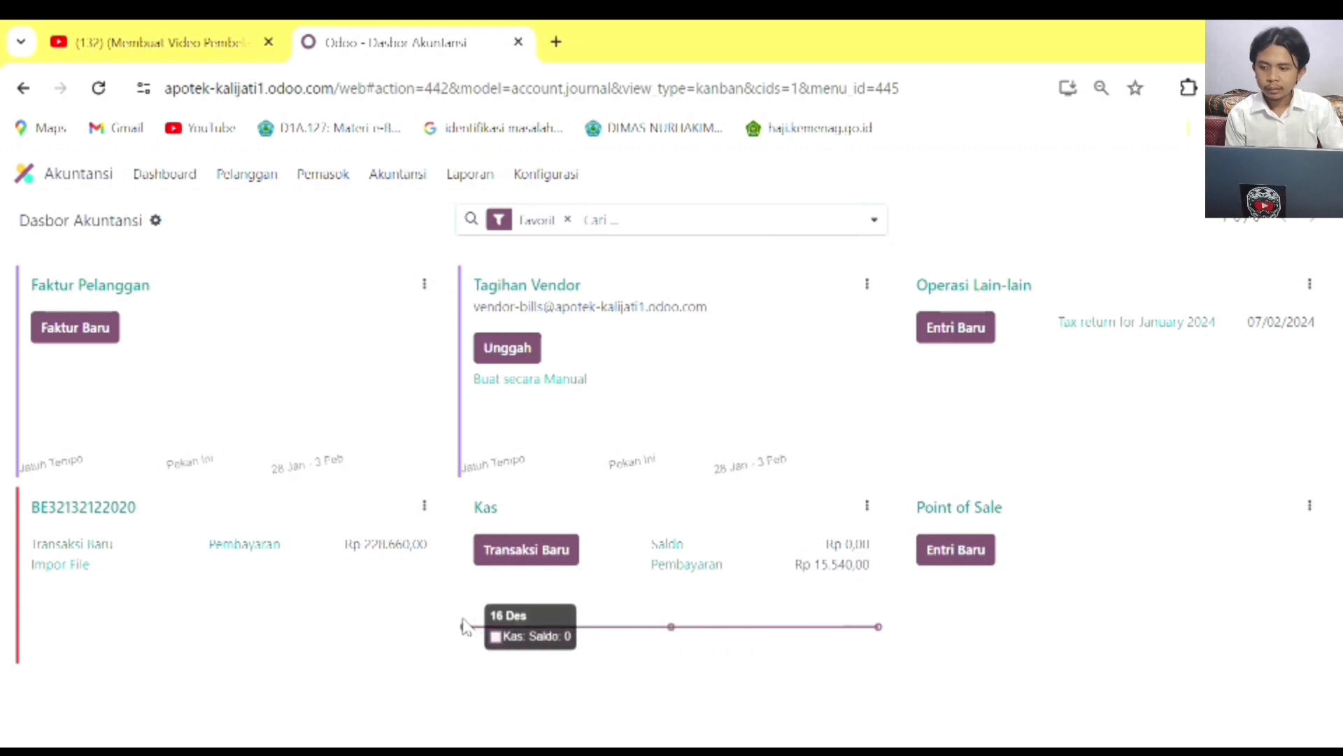
{"action": "left_click", "coordinate": [270, 549]}
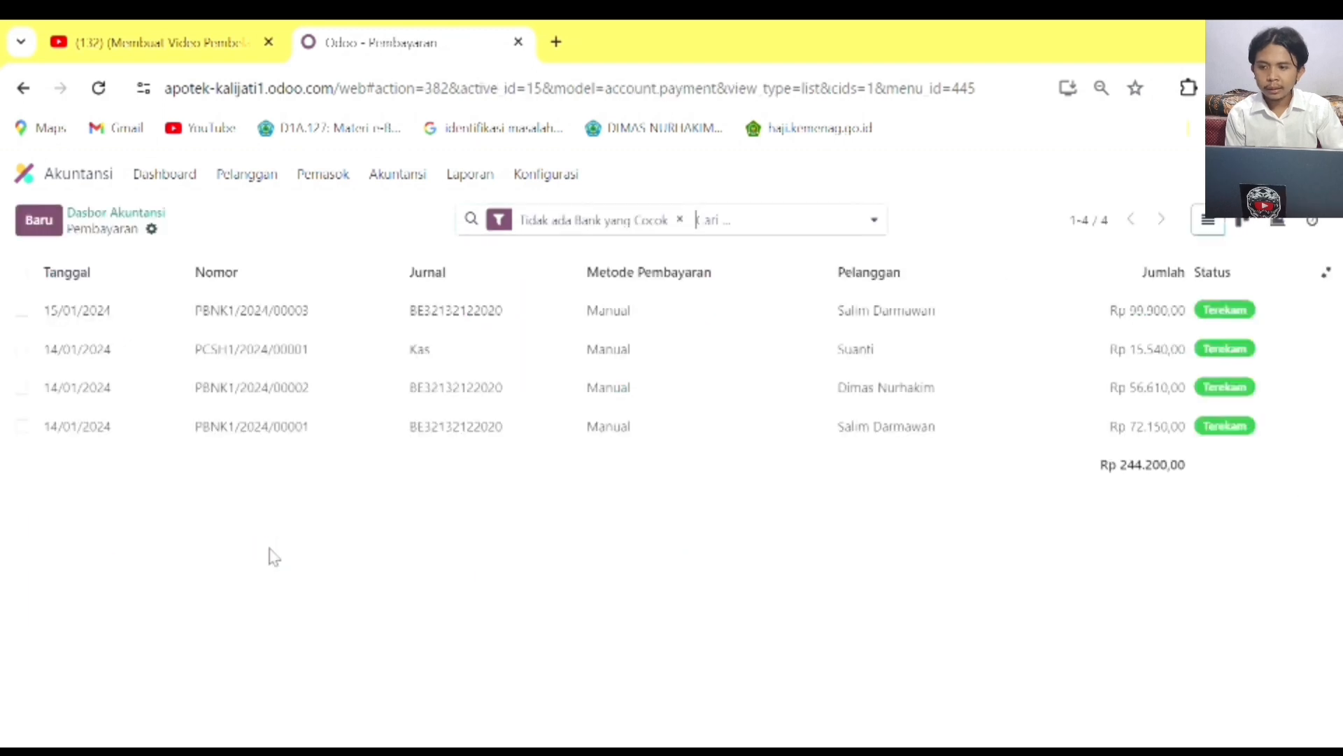
{"action": "left_click", "coordinate": [432, 319]}
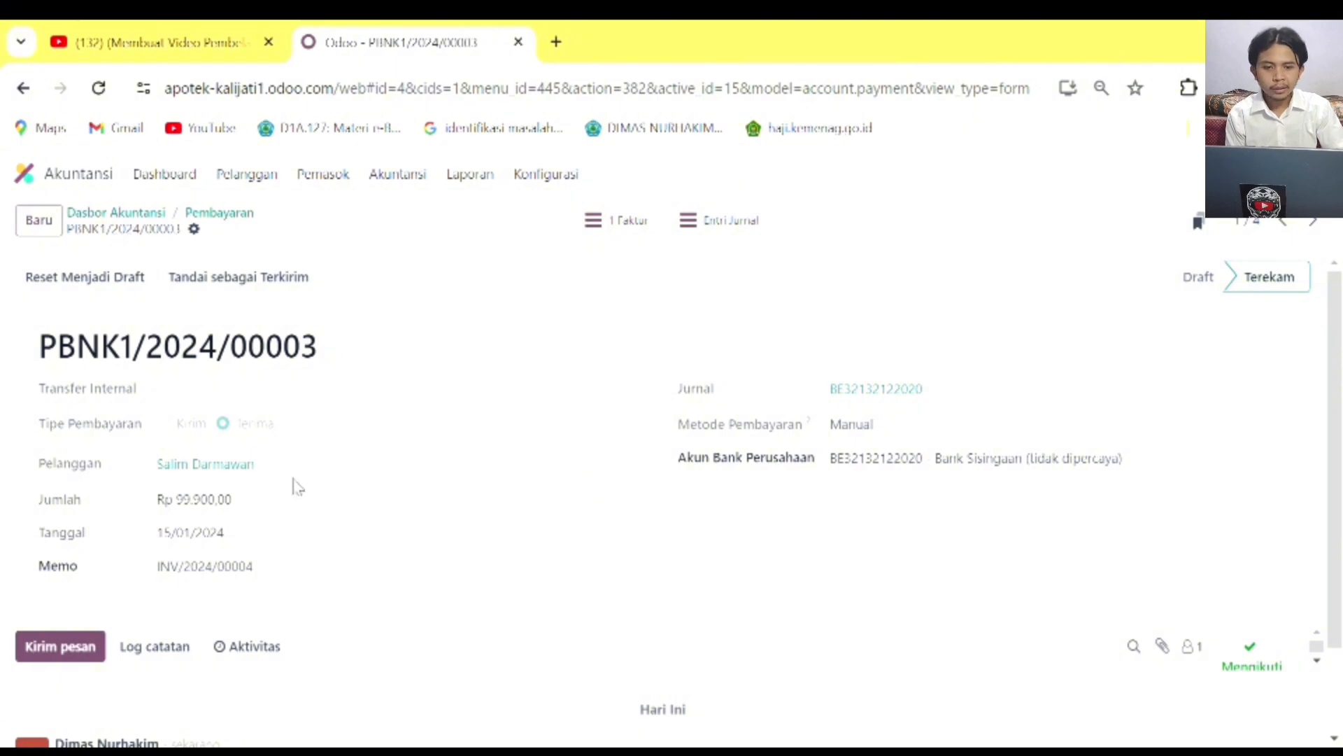
{"action": "scroll", "coordinate": [354, 504], "scroll_direction": "down", "scroll_amount": 2}
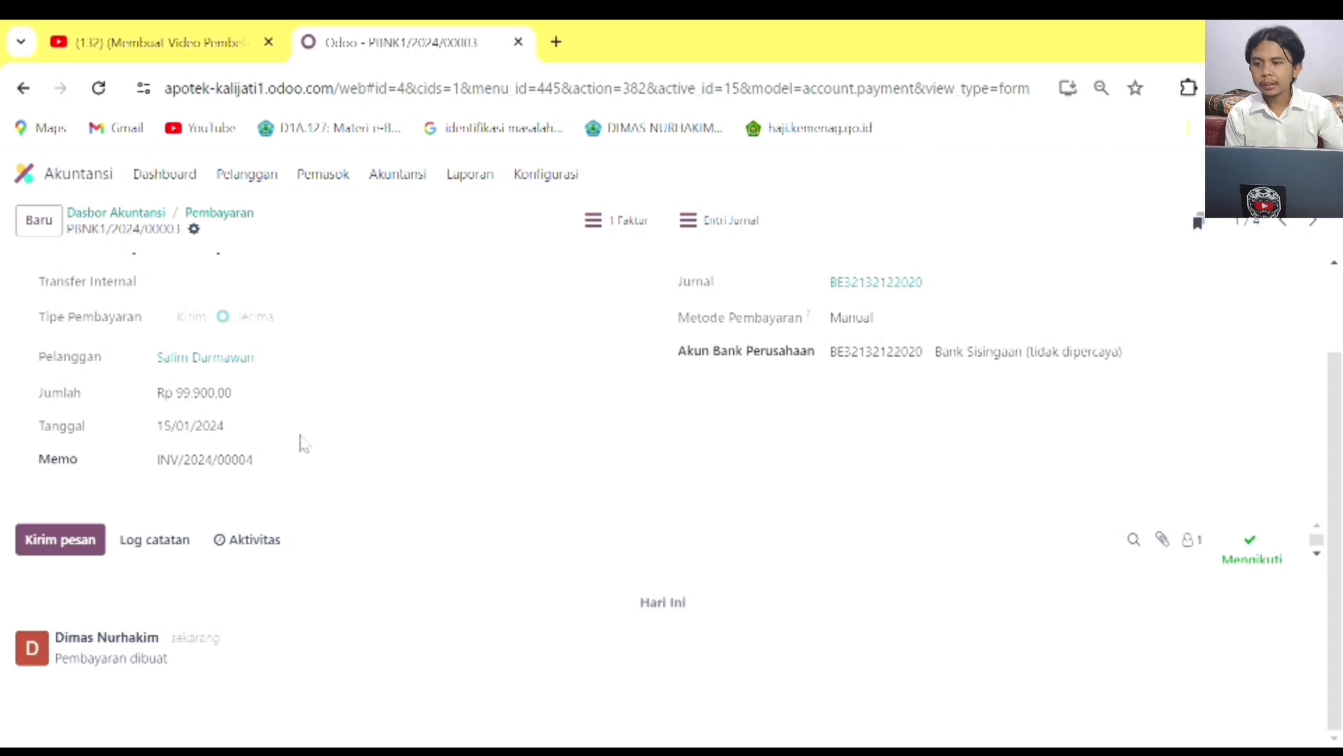
{"action": "scroll", "coordinate": [296, 440], "scroll_direction": "up", "scroll_amount": 2}
Open the latest sales order in Penjualan and review its product lines and total.
{"action": "left_click", "coordinate": [101, 174]}
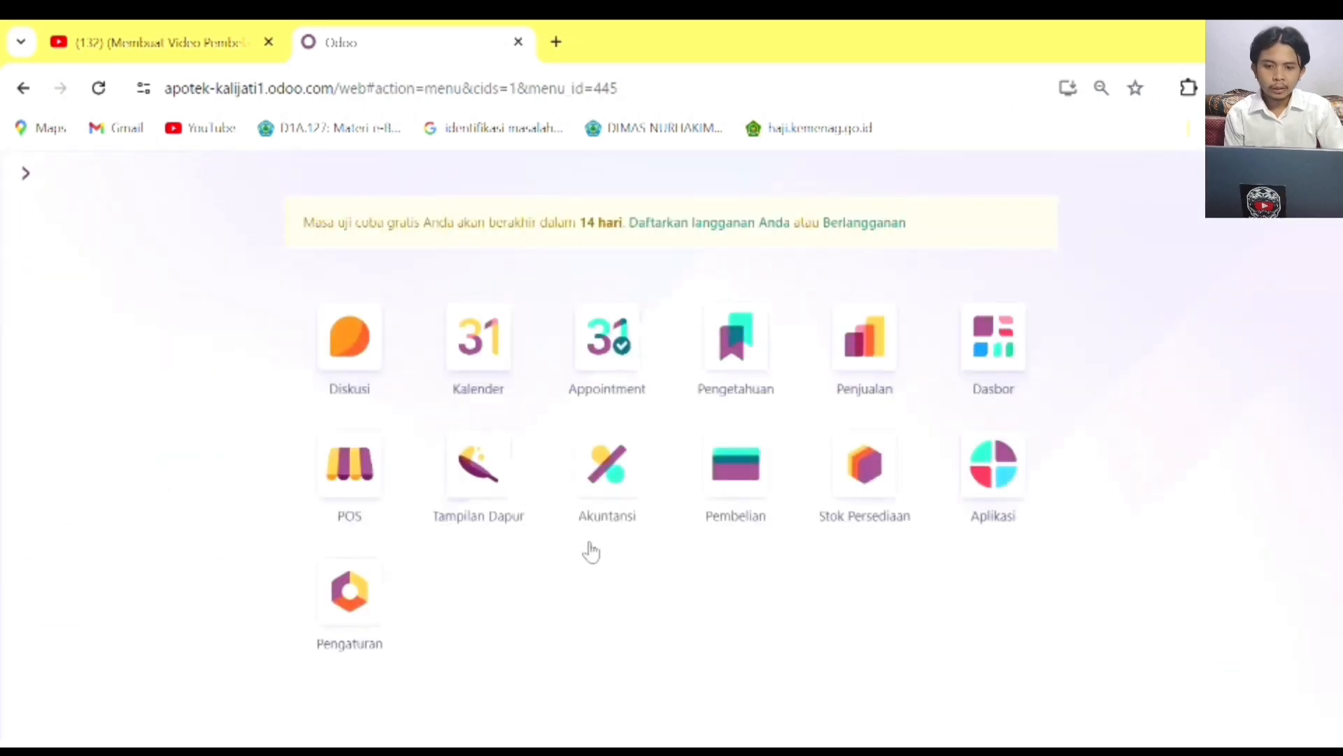
{"action": "left_click", "coordinate": [860, 349]}
{"action": "left_click", "coordinate": [376, 319]}
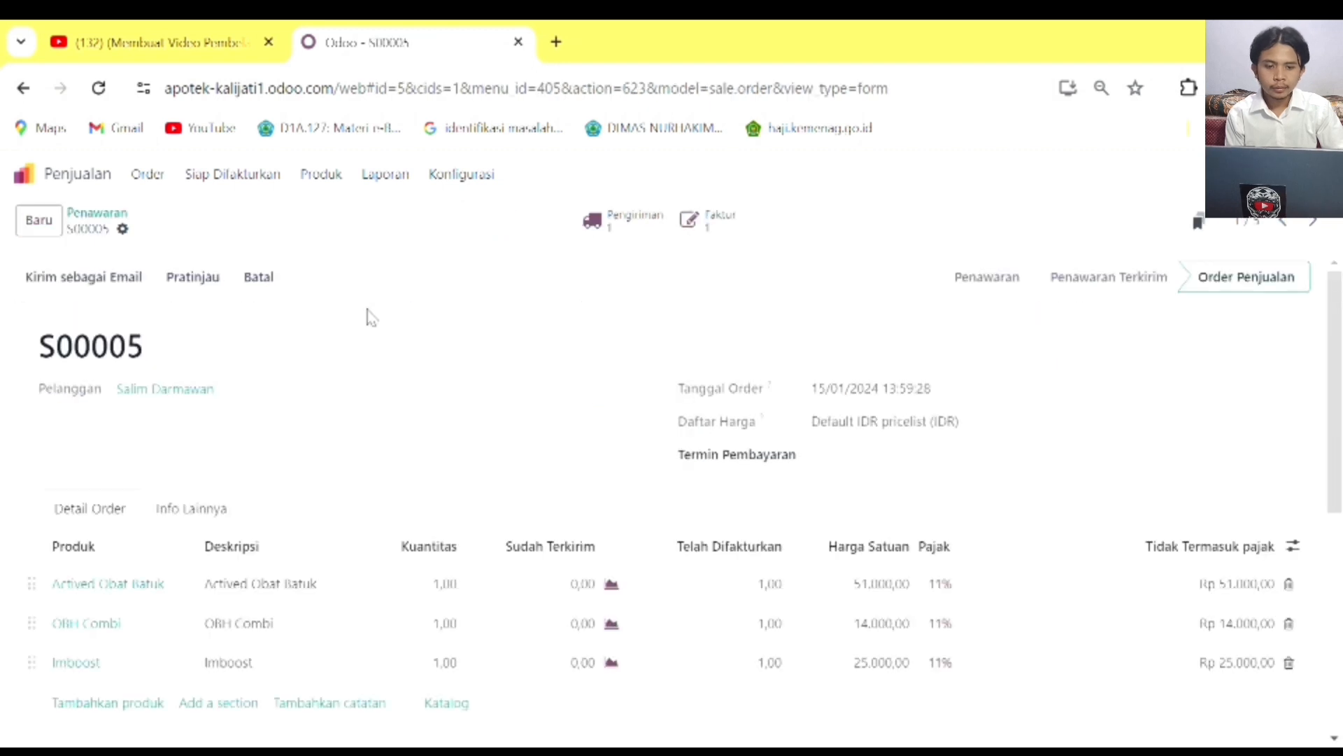
{"action": "scroll", "coordinate": [1338, 686], "scroll_direction": "down", "scroll_amount": 3}
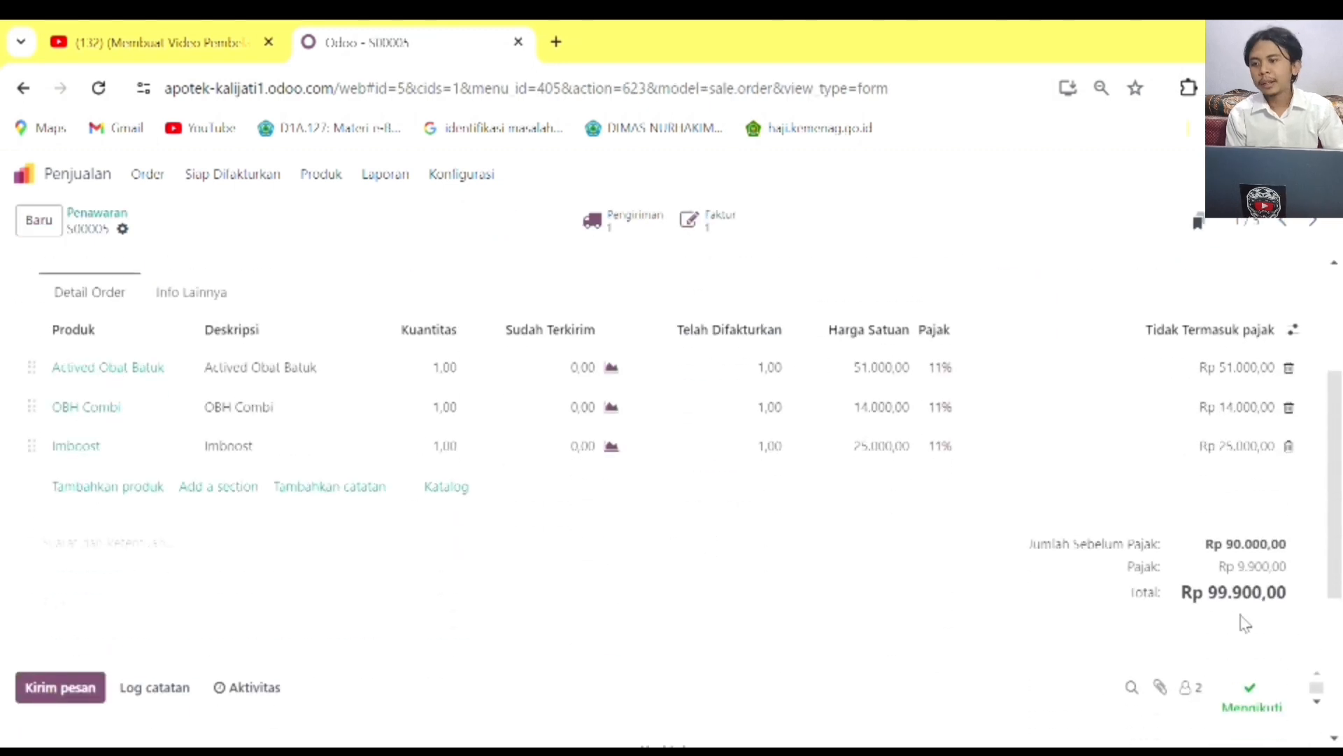
Create a new sales quotation for the individual customer listed directly above Apotek Kalijati, keeping the Default IDR pricelist.
{"action": "left_click", "coordinate": [60, 233]}
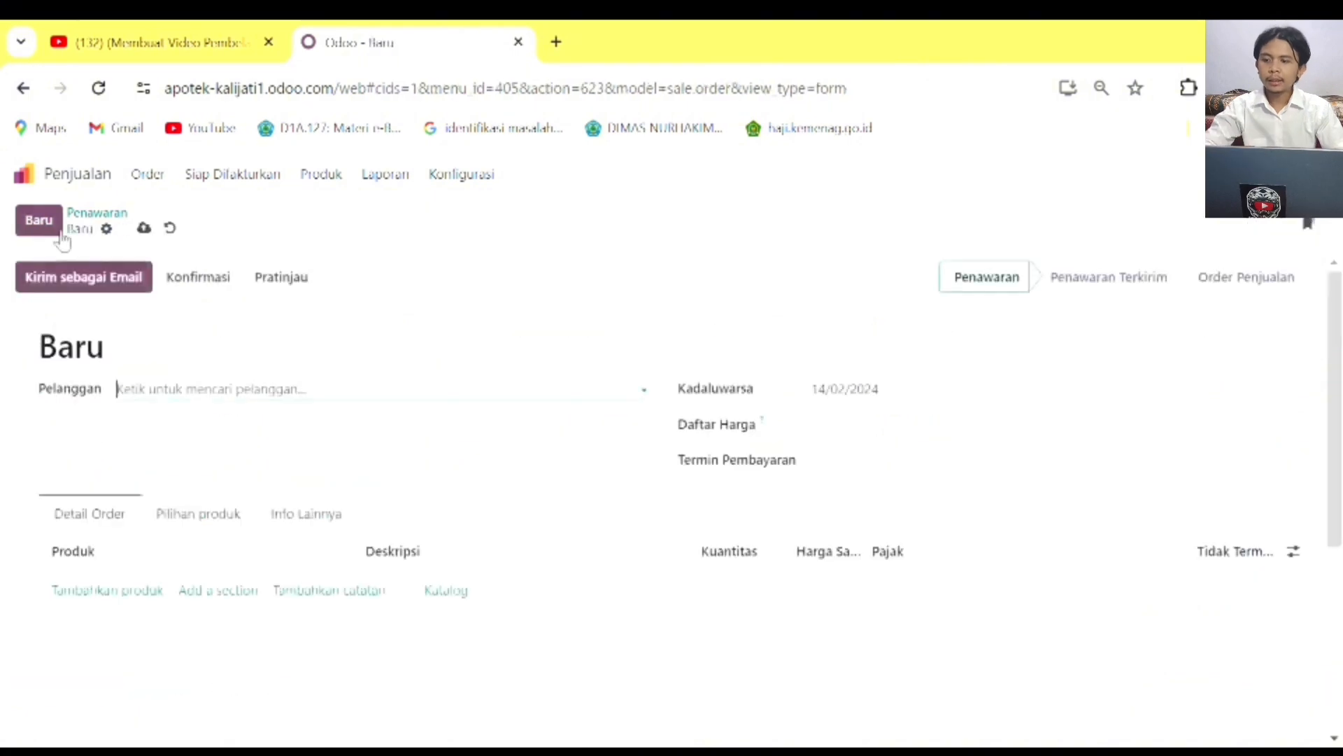
{"action": "left_click", "coordinate": [215, 390]}
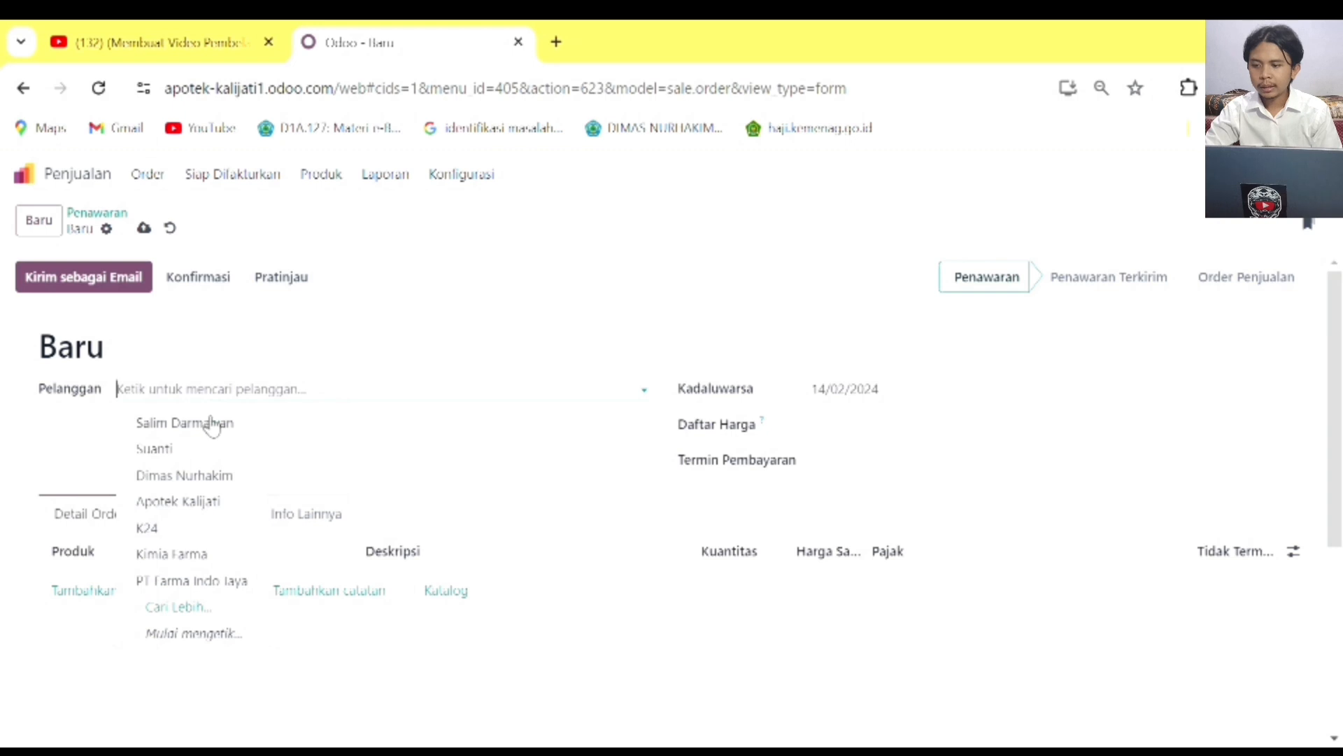
{"action": "left_click", "coordinate": [210, 477]}
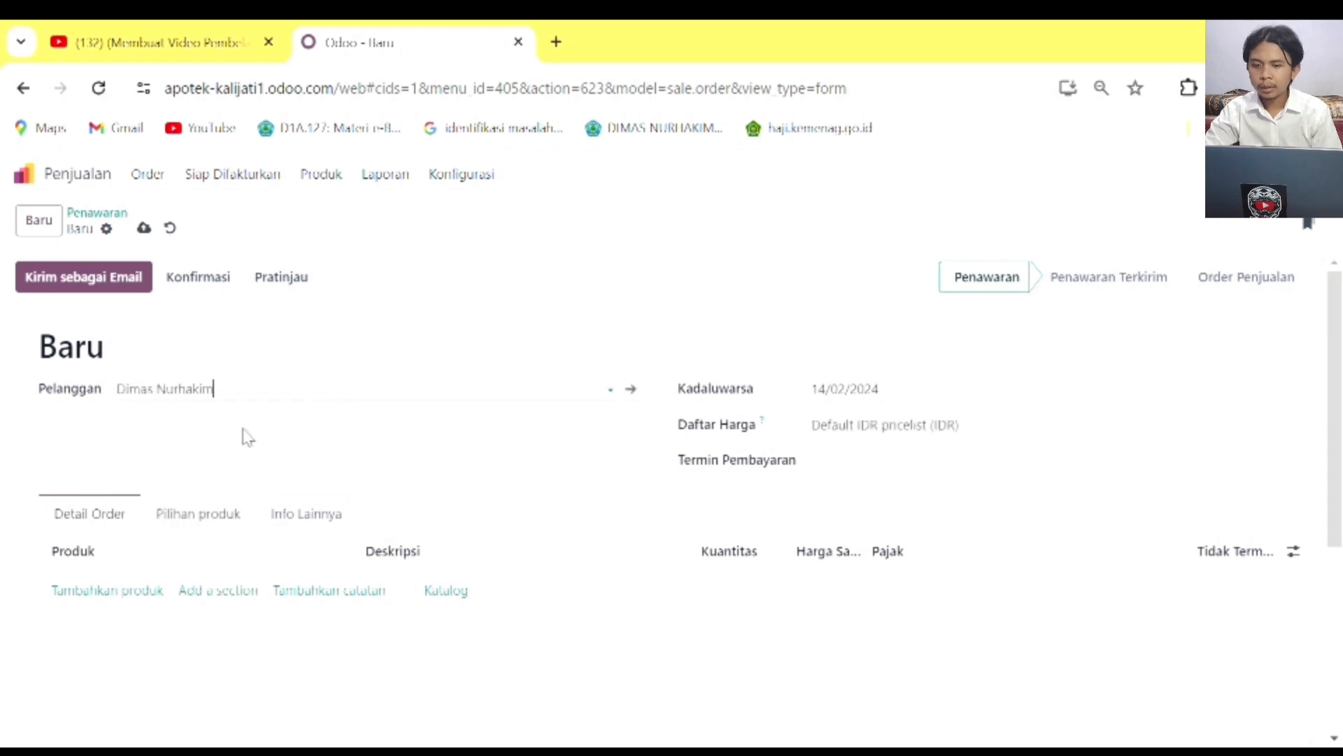
{"action": "left_click", "coordinate": [913, 428]}
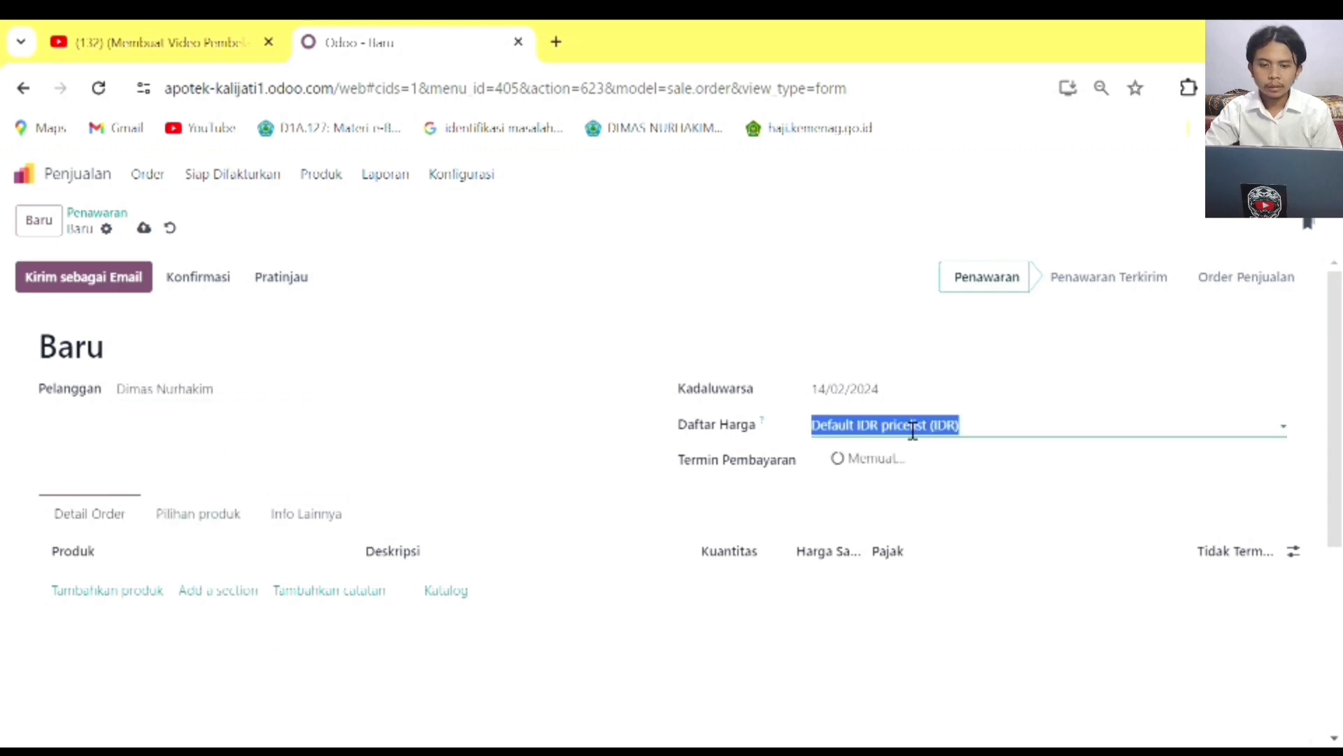
Add Actived Obat Batuk with quantity 2 to the quotation and confirm it as a sales order.
{"action": "left_click", "coordinate": [144, 593]}
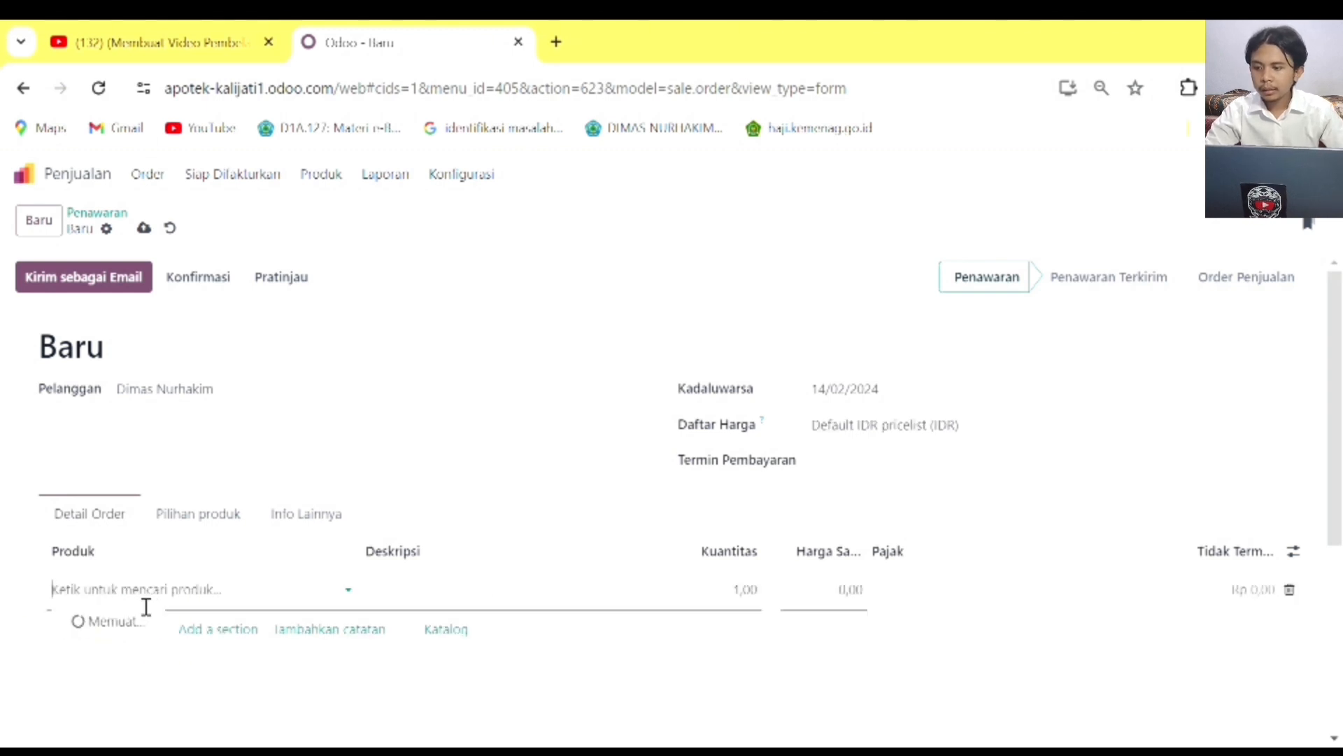
{"action": "left_click", "coordinate": [124, 354]}
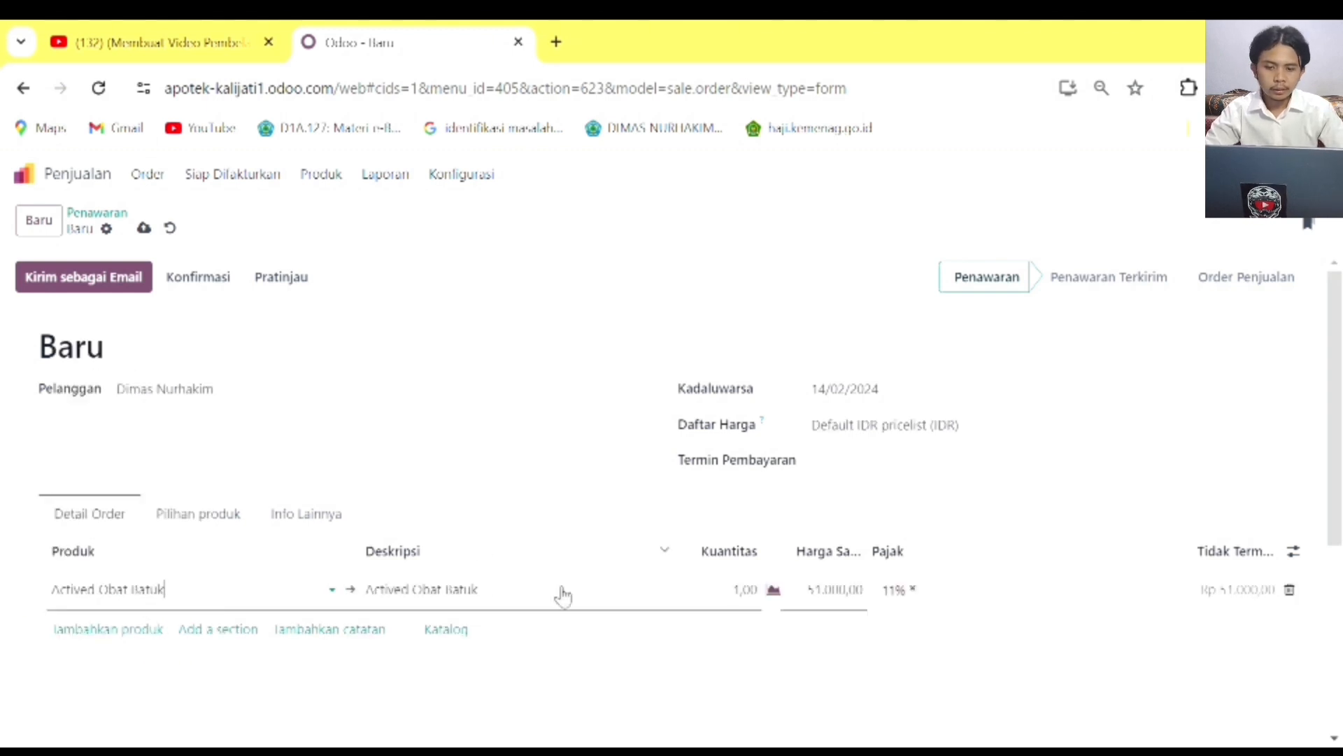
{"action": "left_click", "coordinate": [746, 592]}
{"action": "type", "text": "2"}
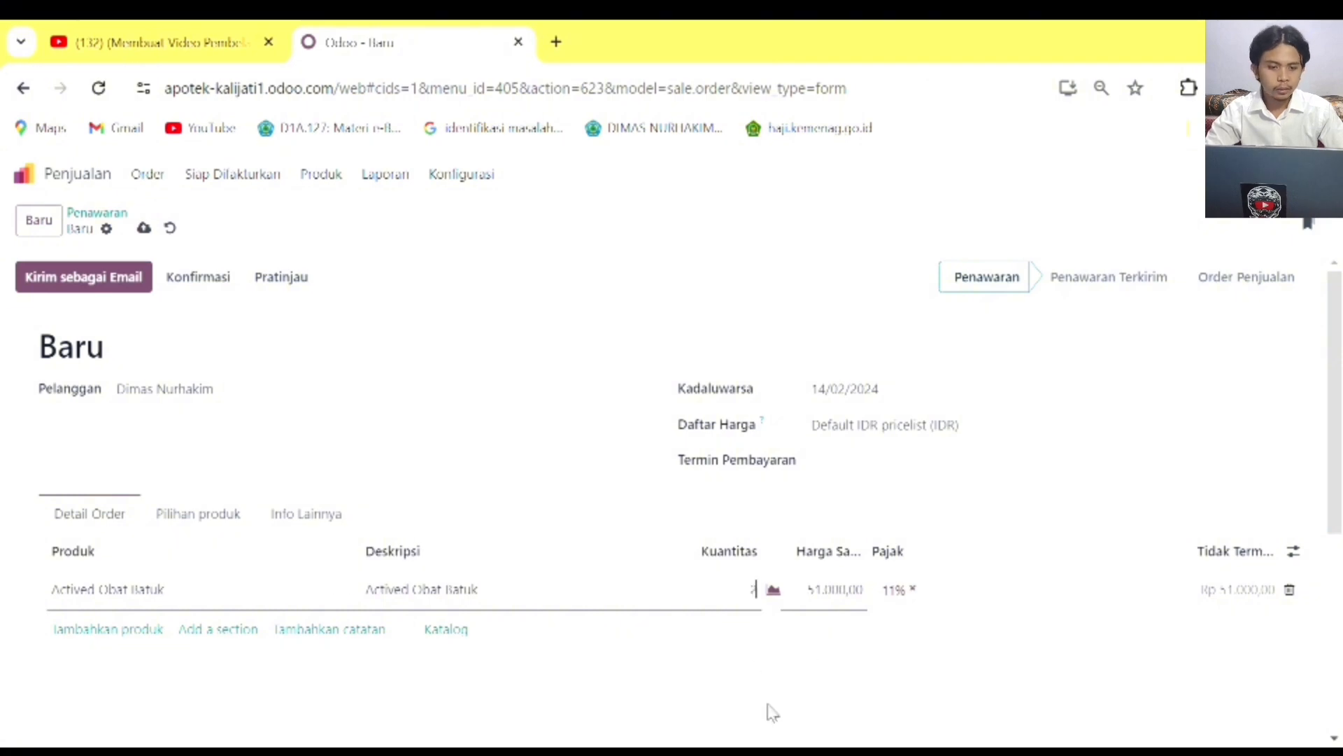
{"action": "left_click", "coordinate": [768, 706]}
{"action": "left_click", "coordinate": [187, 276]}
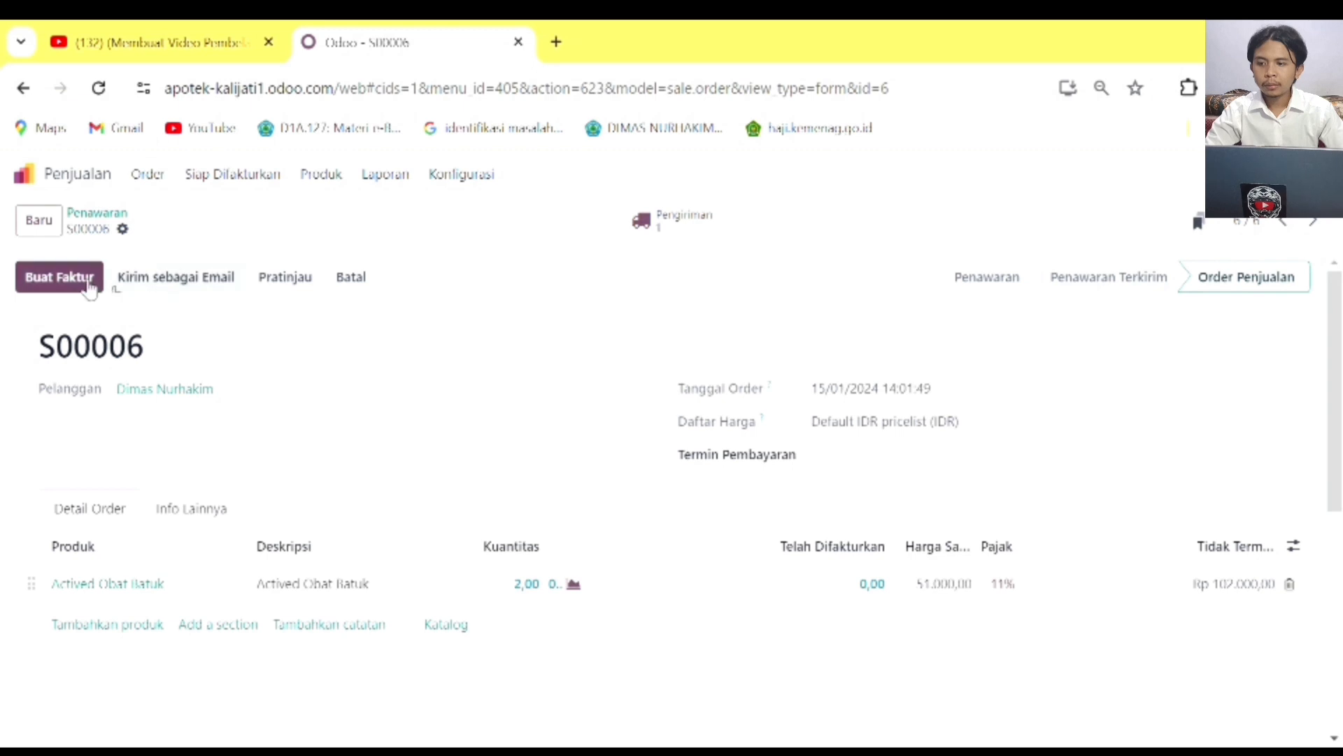
Create a regular draft invoice (Faktur reguler) from the Actived Obat Batuk sales order and confirm the invoice.
{"action": "left_click", "coordinate": [89, 287]}
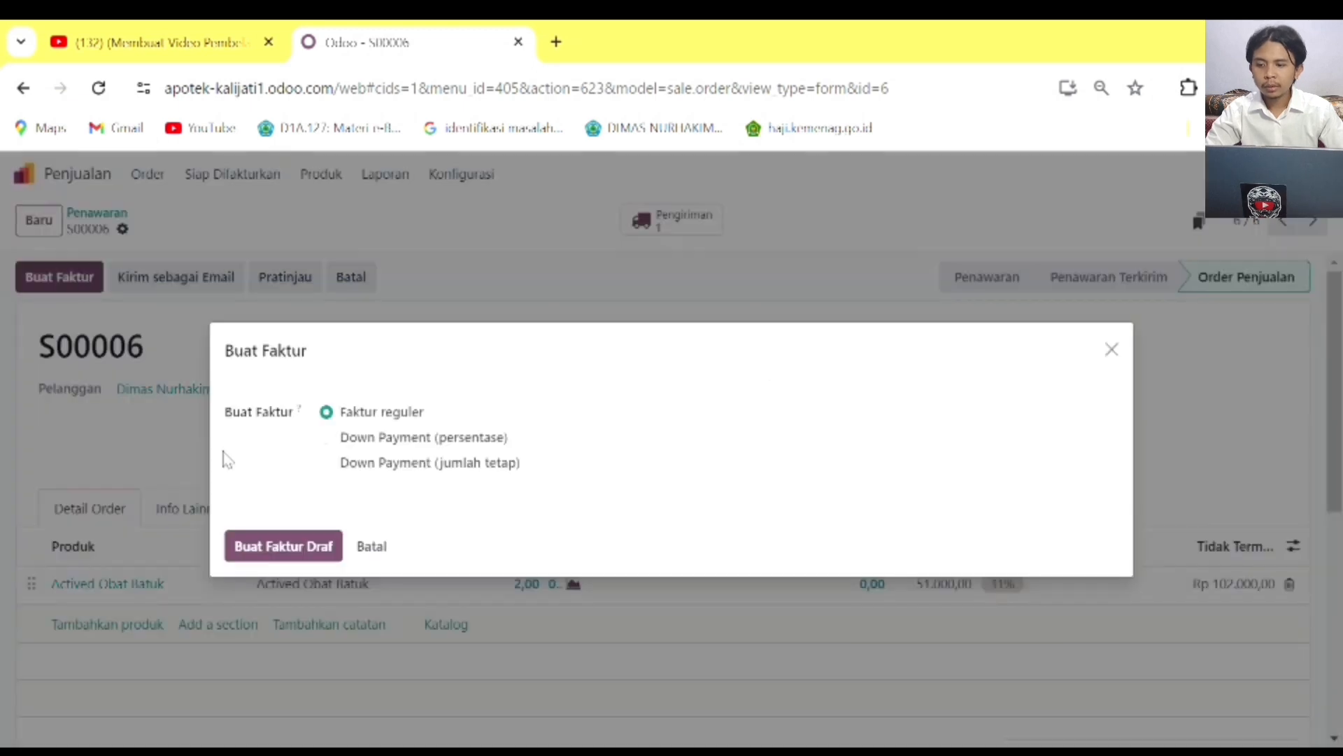
{"action": "left_click", "coordinate": [294, 553]}
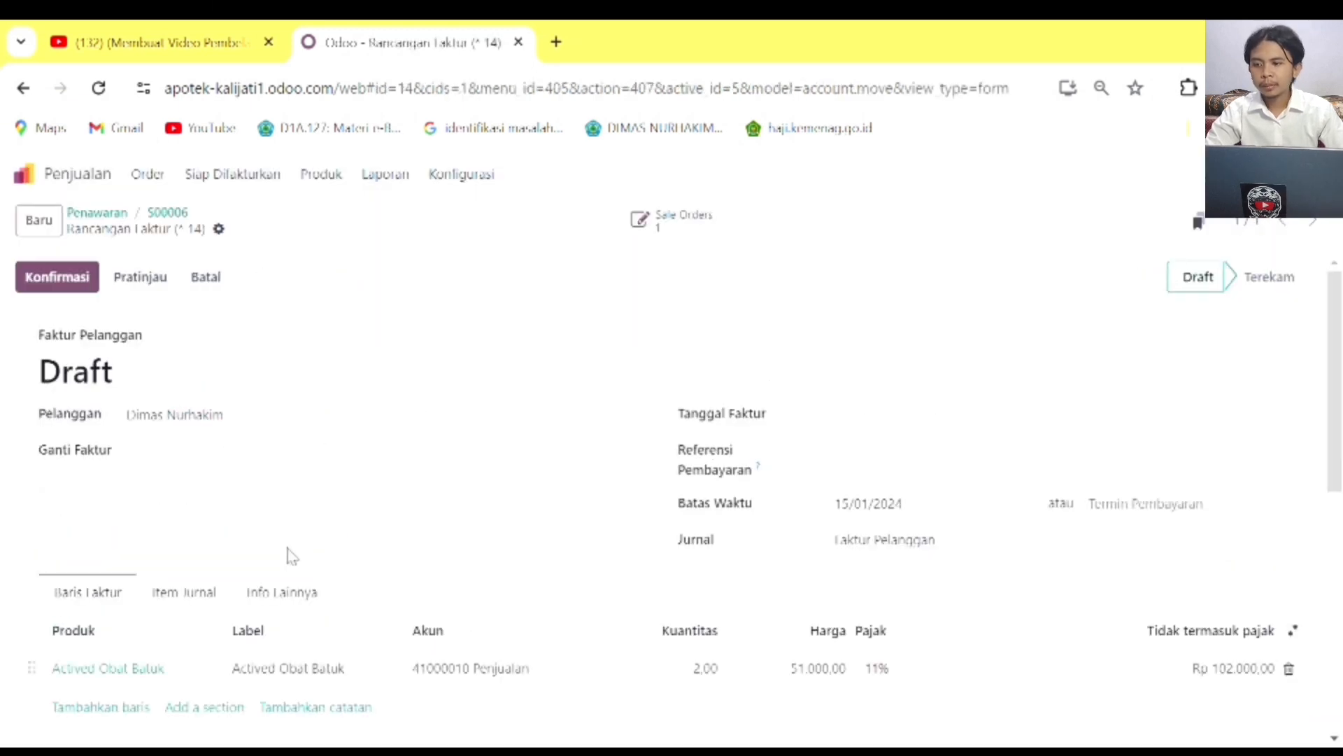
{"action": "left_click", "coordinate": [54, 283]}
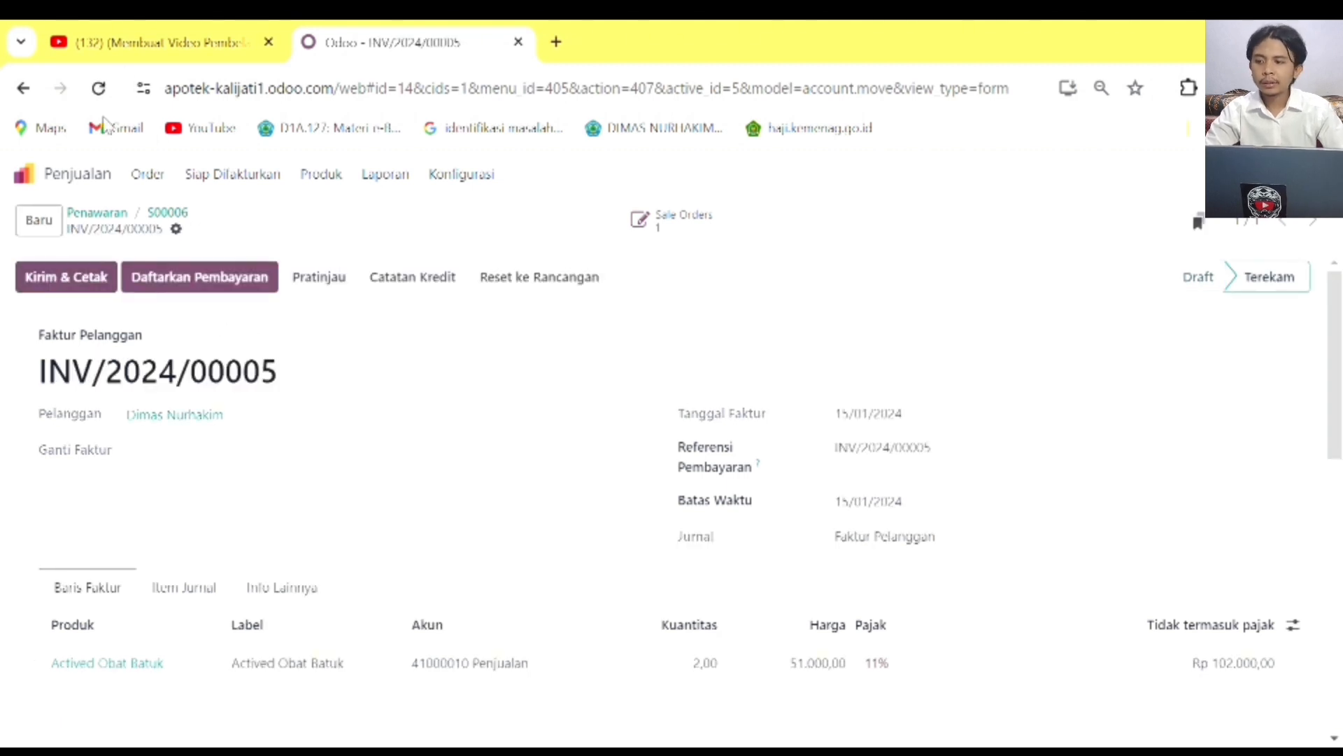
Open the unpaid customer invoice from the Akuntansi dashboard and review its dates, journal and product line.
{"action": "left_click", "coordinate": [104, 179]}
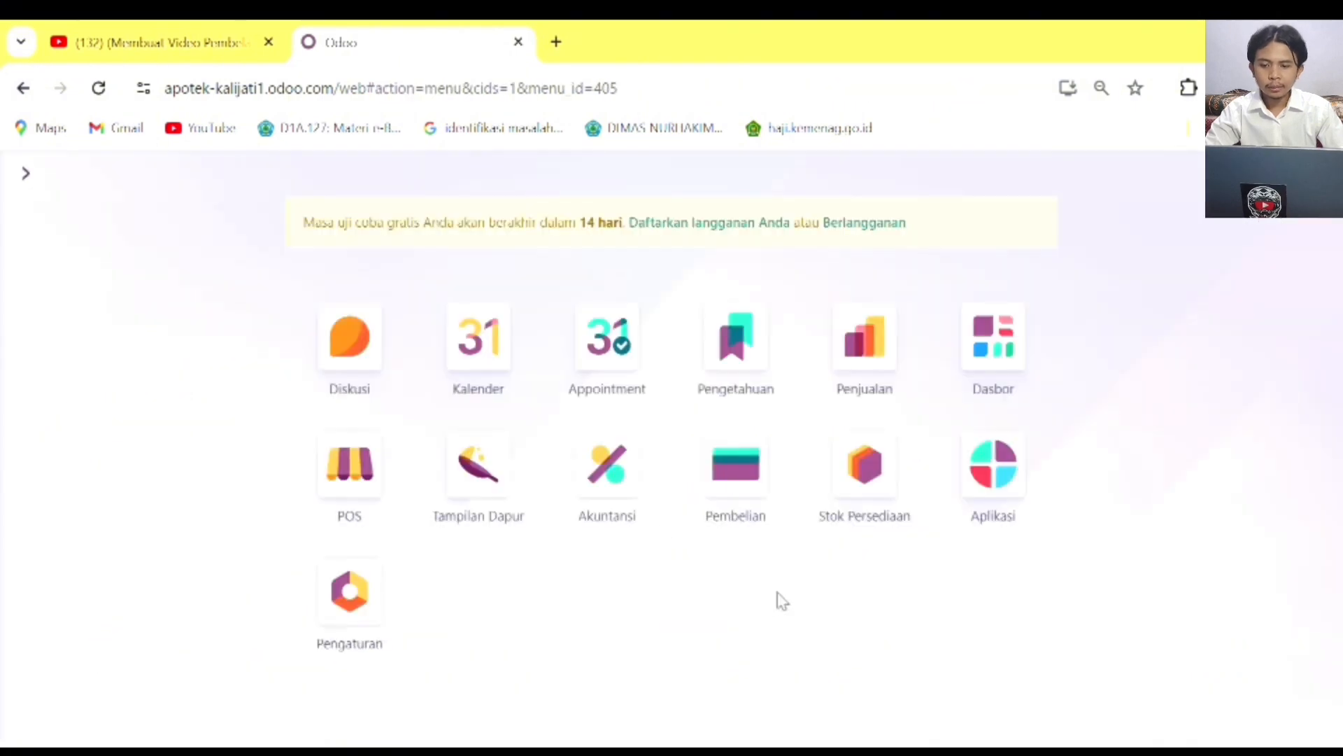
{"action": "left_click", "coordinate": [585, 478]}
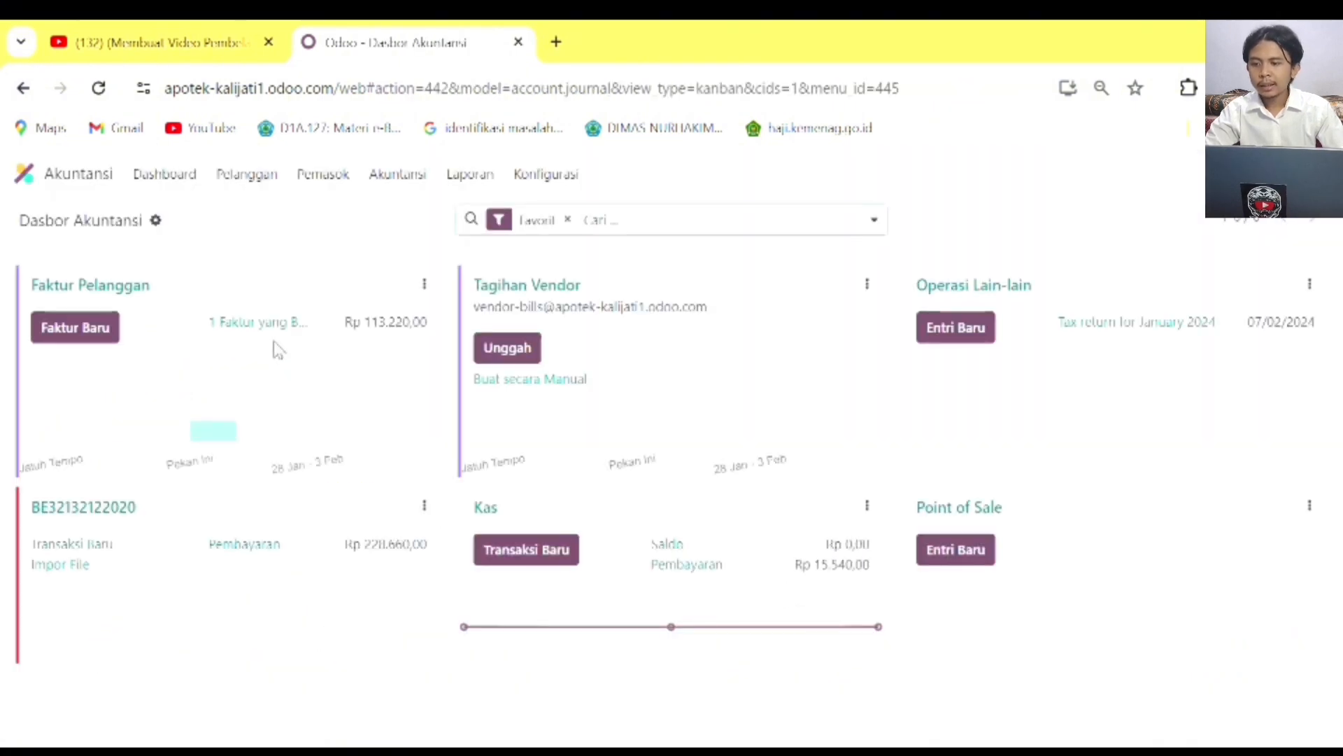
{"action": "left_click", "coordinate": [292, 329]}
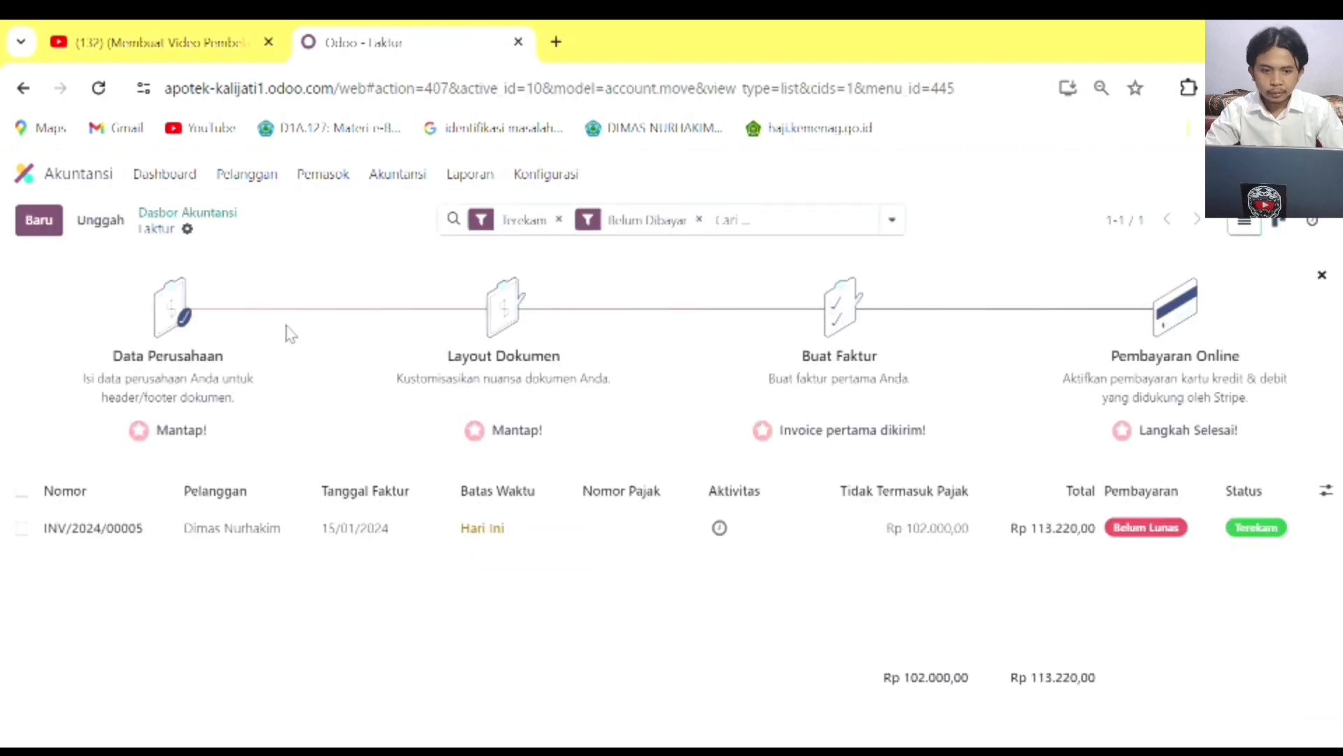
{"action": "left_click", "coordinate": [571, 534]}
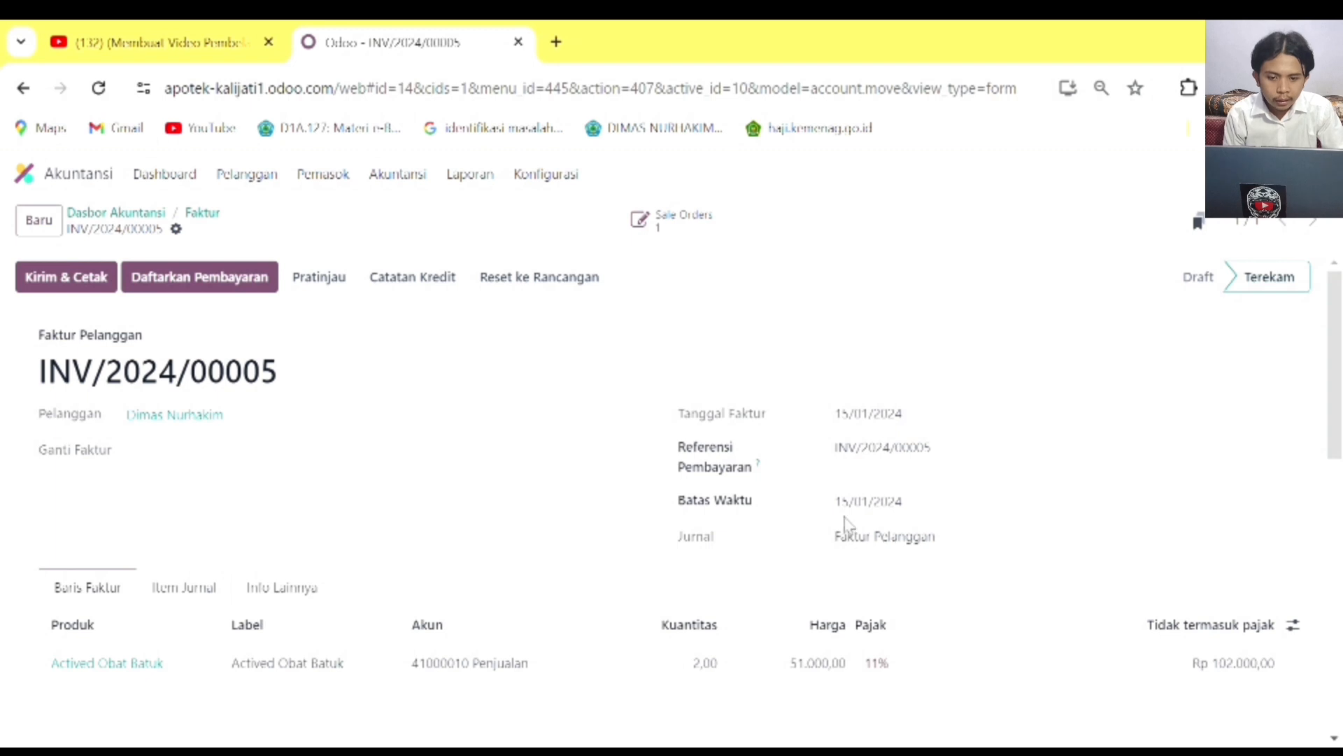
{"action": "left_click_drag", "start_coordinate": [886, 542], "coordinate": [901, 543]}
{"action": "left_click", "coordinate": [945, 543]}
{"action": "scroll", "coordinate": [944, 543], "scroll_direction": "down", "scroll_amount": 2}
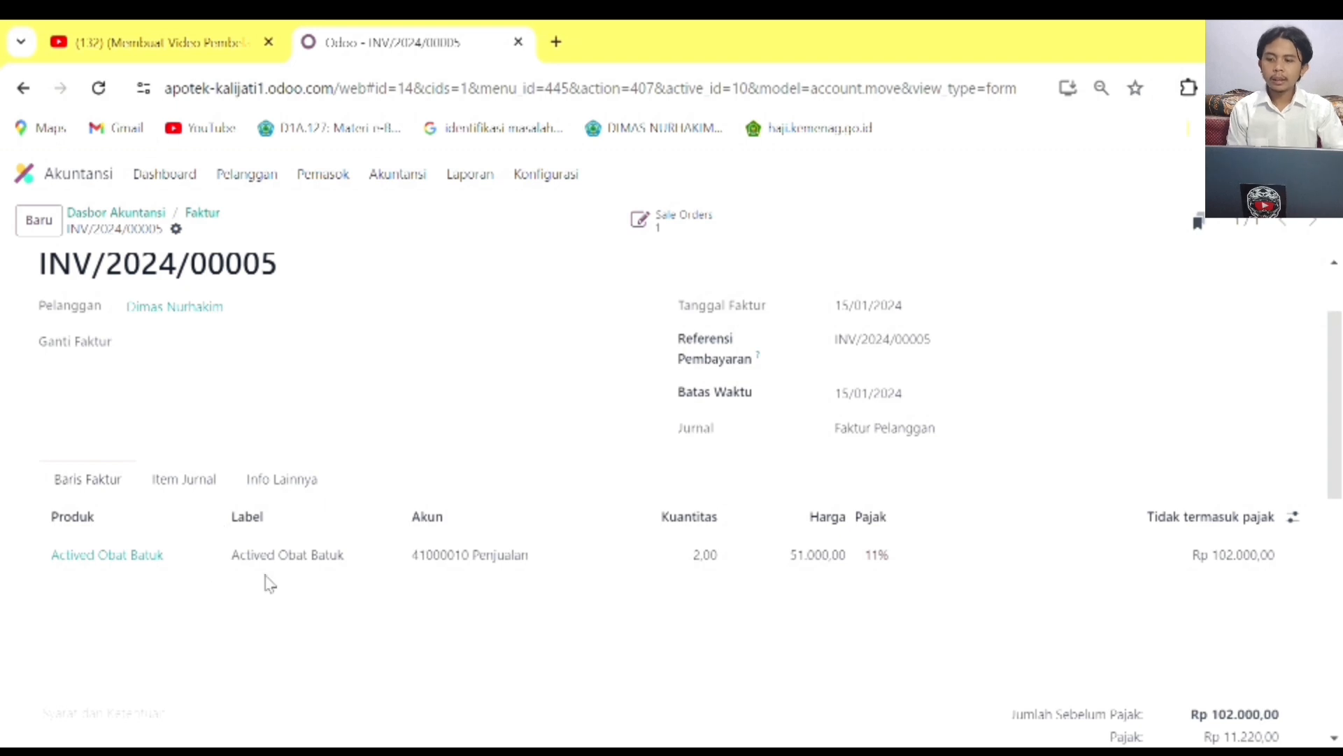
{"action": "scroll", "coordinate": [327, 613], "scroll_direction": "up", "scroll_amount": 2}
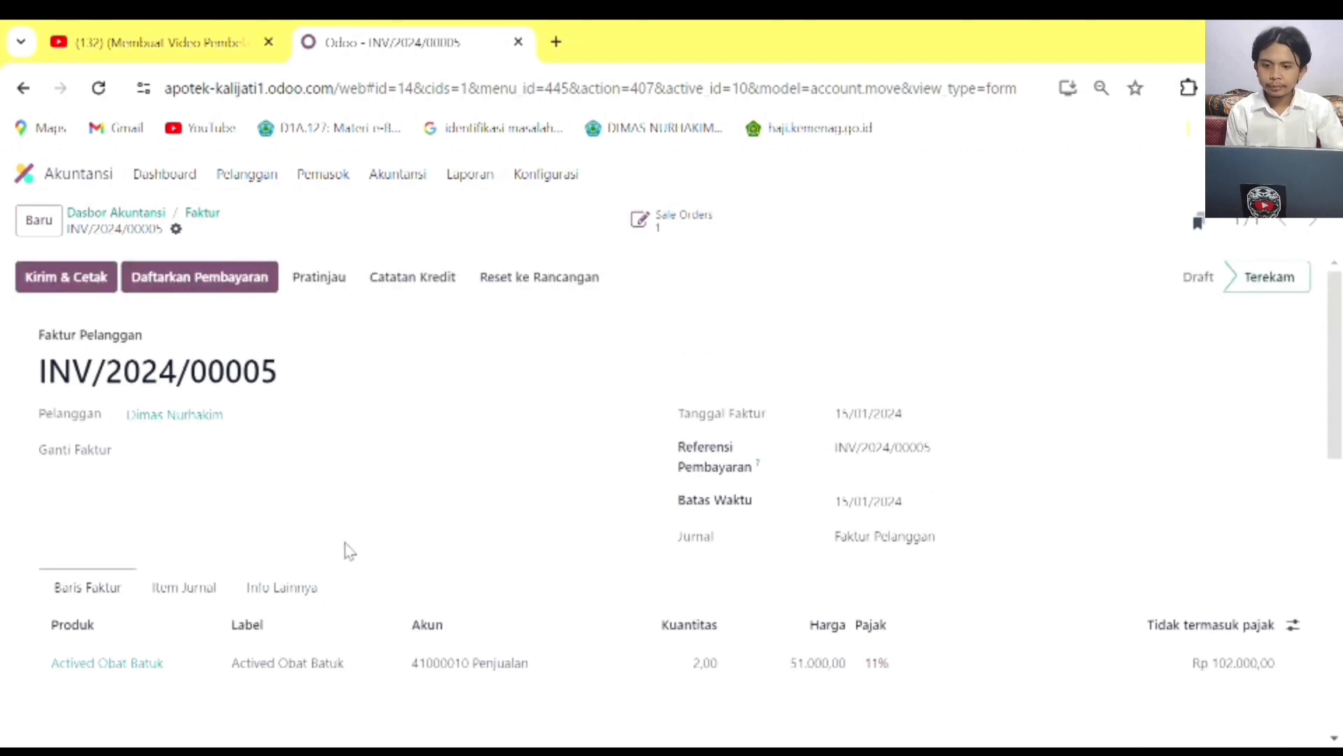
Register the open invoice's payment through the Kas journal with the Manual payment method.
{"action": "left_click", "coordinate": [193, 277]}
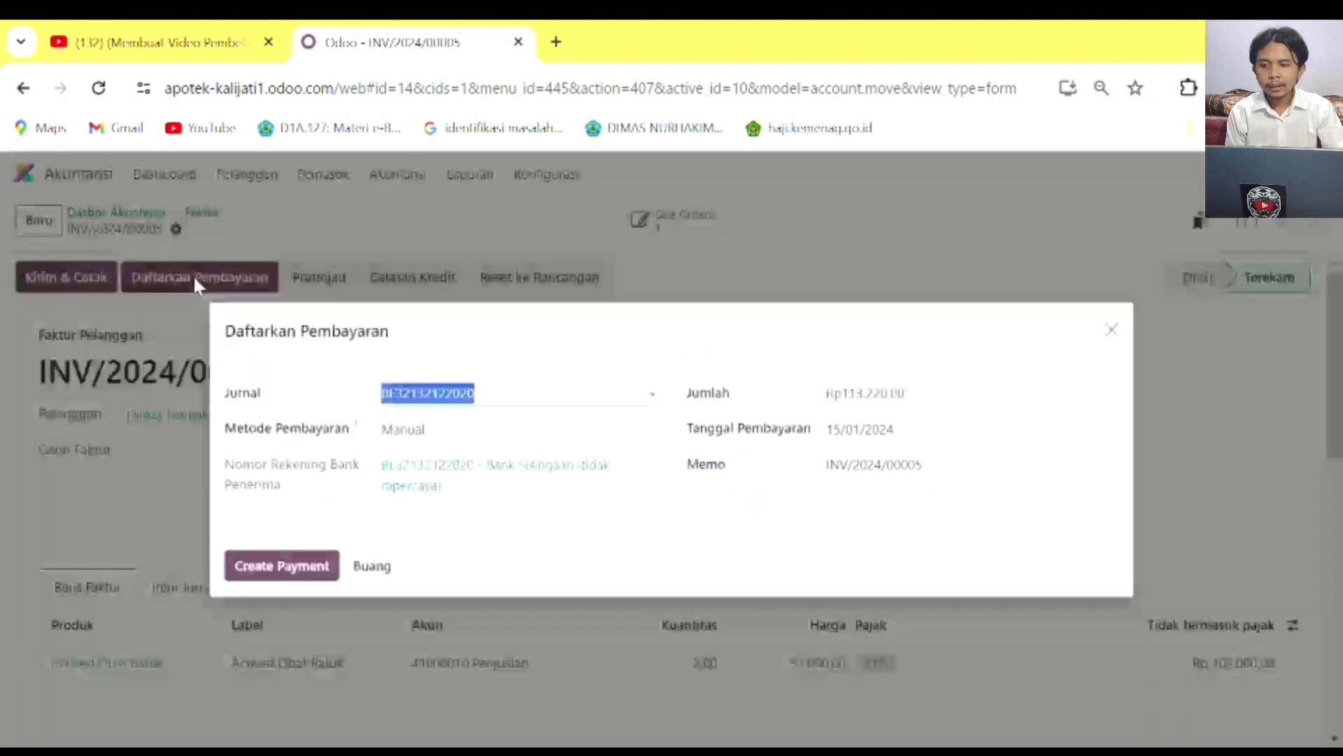
{"action": "left_click", "coordinate": [557, 397]}
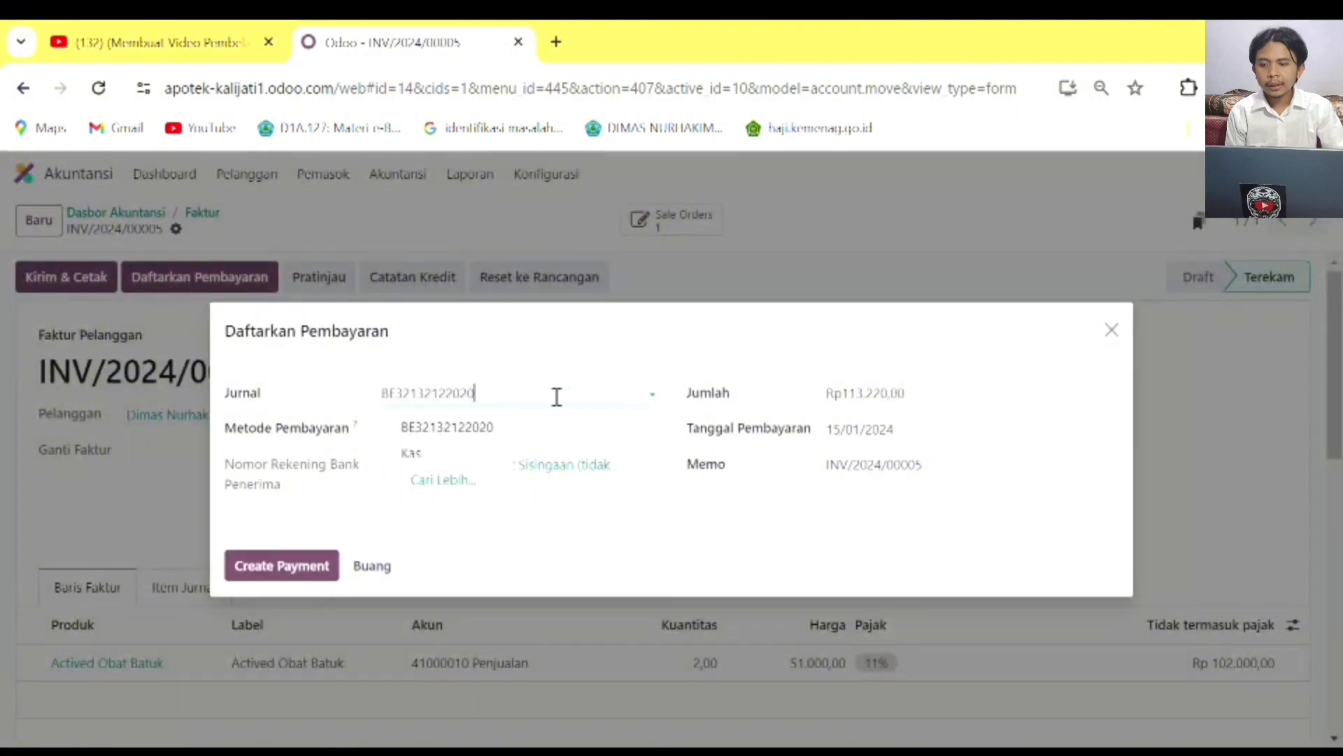
{"action": "left_click", "coordinate": [473, 454]}
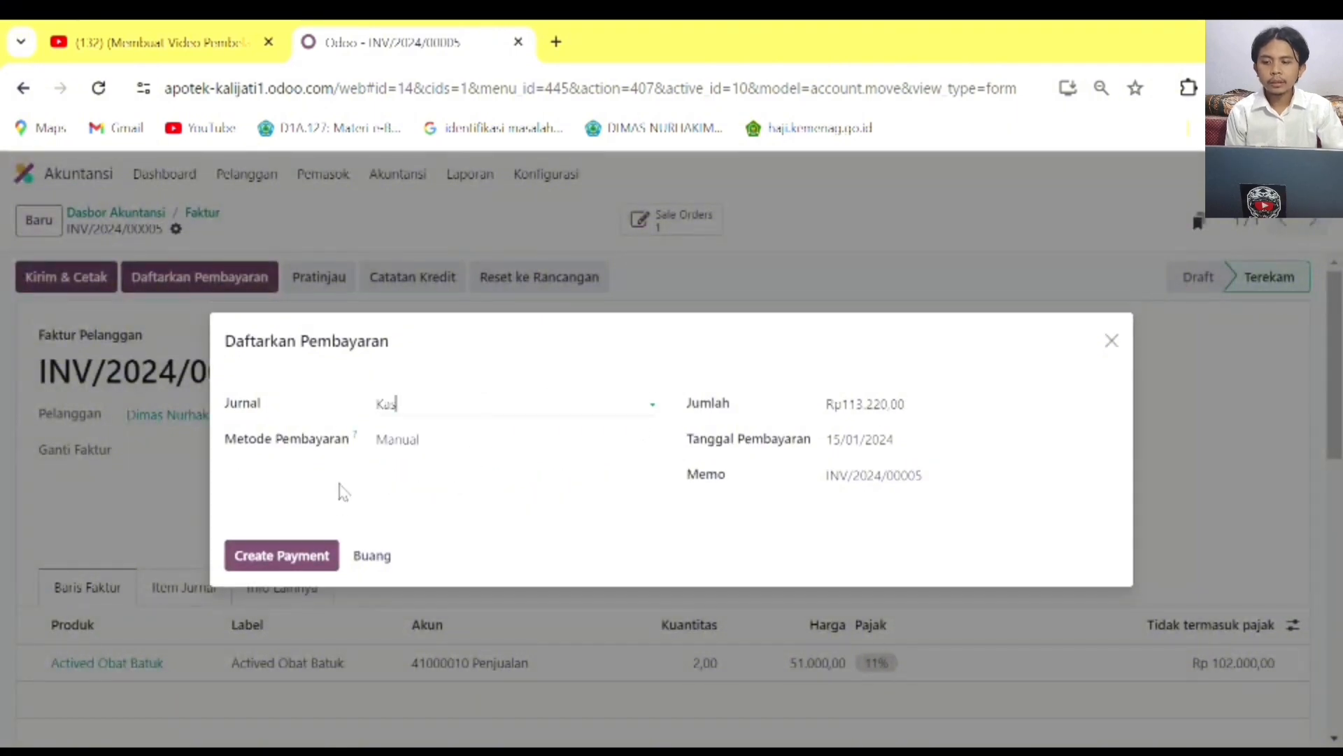
{"action": "left_click", "coordinate": [318, 556]}
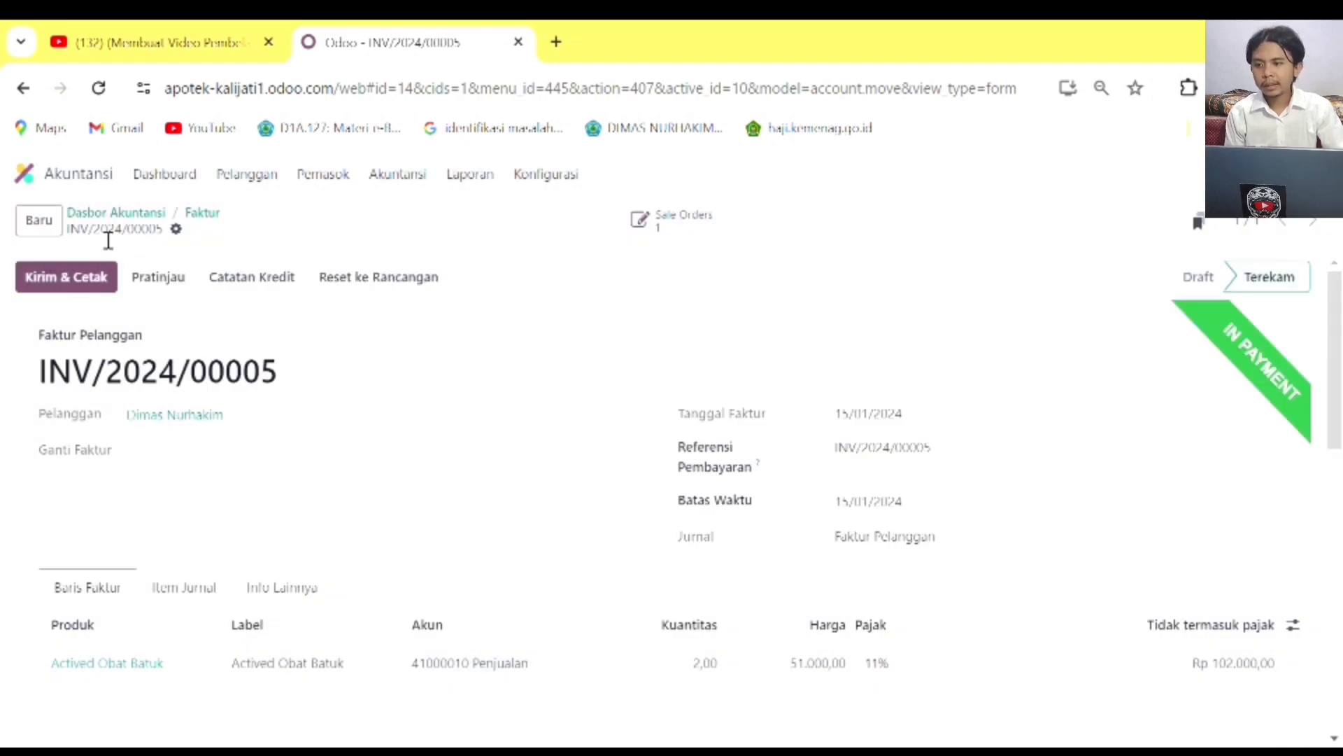
Open the newest Kas payment from the accounting dashboard and review its amount, date, journal and memo.
{"action": "left_click", "coordinate": [140, 176]}
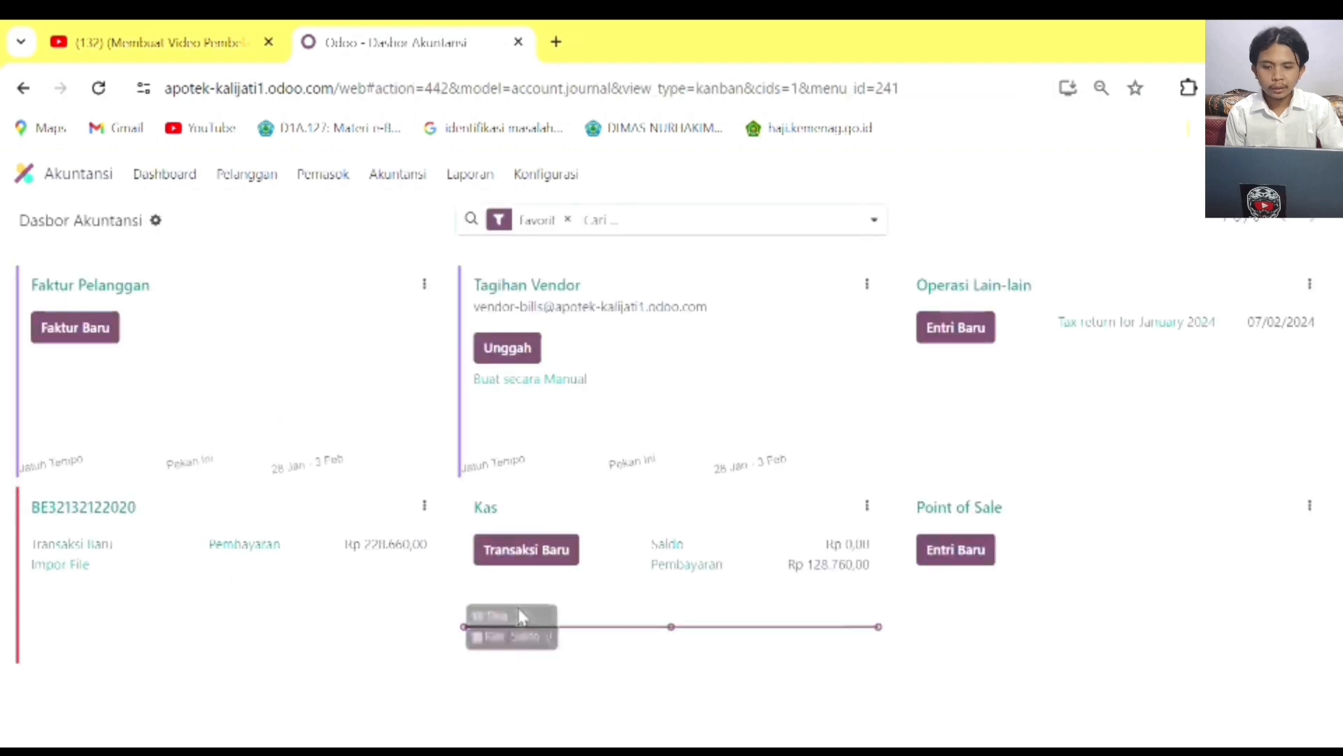
{"action": "left_click", "coordinate": [699, 567]}
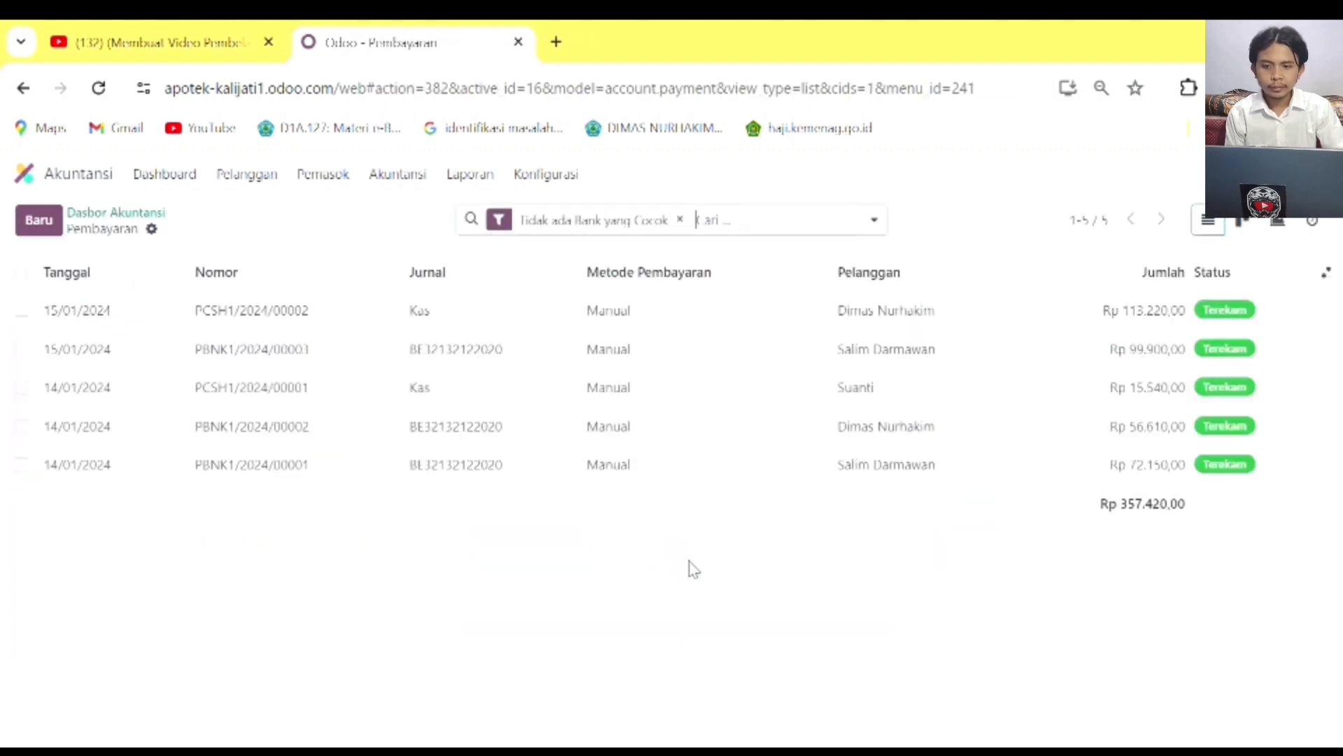
{"action": "left_click", "coordinate": [575, 324]}
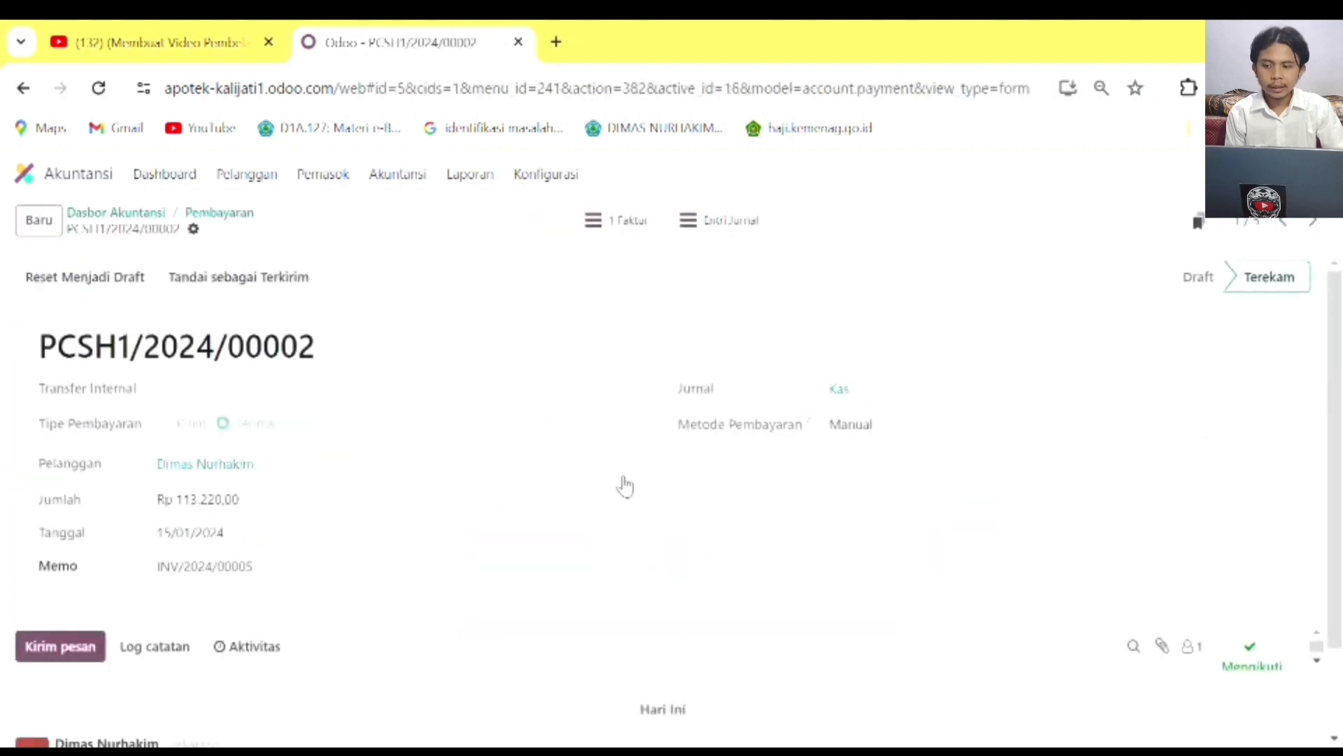
{"action": "scroll", "coordinate": [619, 480], "scroll_direction": "down", "scroll_amount": 2}
{"action": "scroll", "coordinate": [624, 486], "scroll_direction": "up", "scroll_amount": 2}
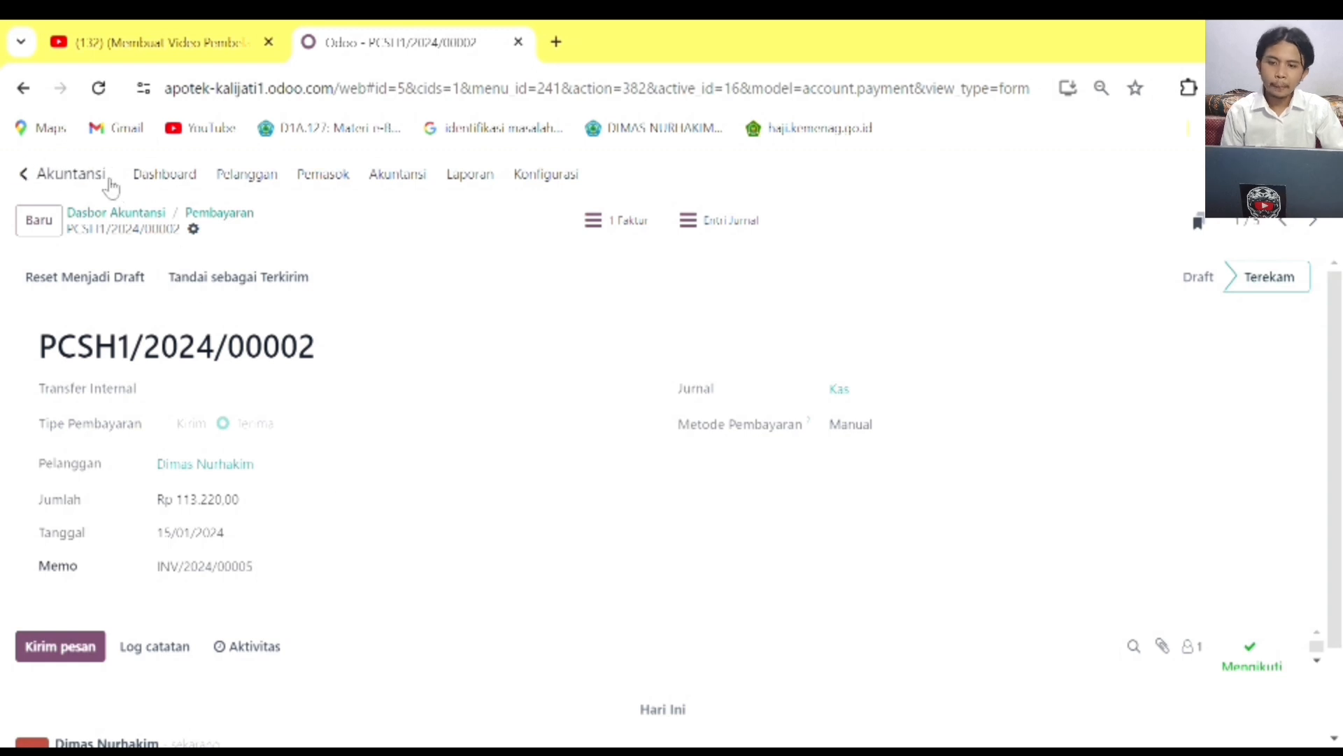
Switch to the POS app and open a new Shop session with opening cash of 0,00.
{"action": "left_click", "coordinate": [71, 174]}
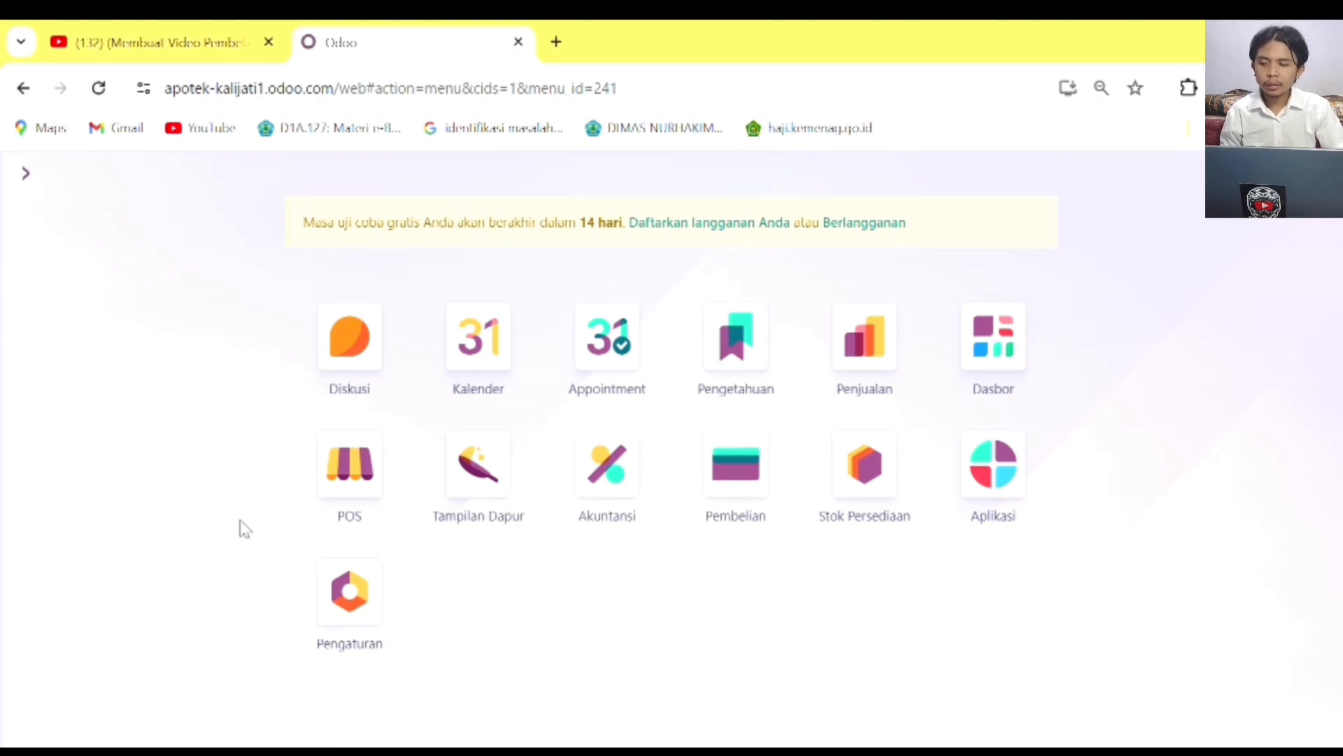
{"action": "left_click", "coordinate": [361, 488]}
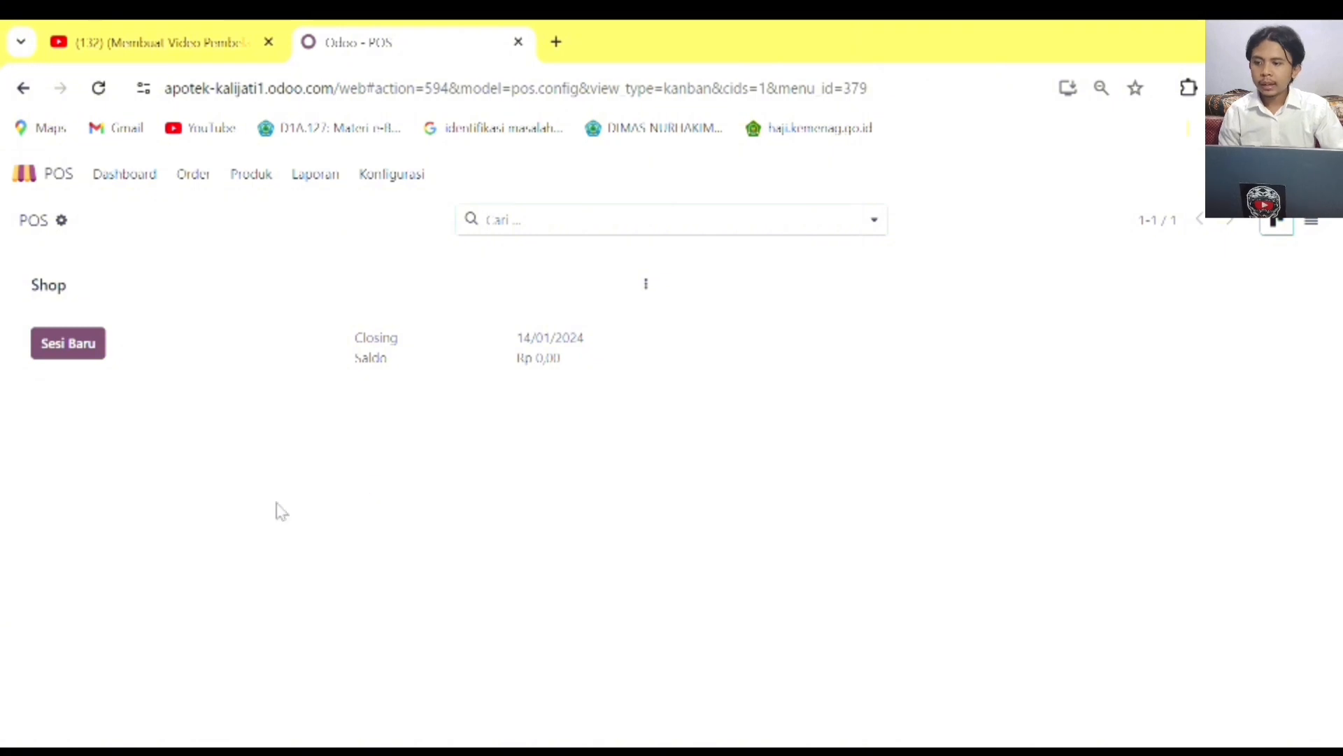
{"action": "left_click", "coordinate": [66, 357]}
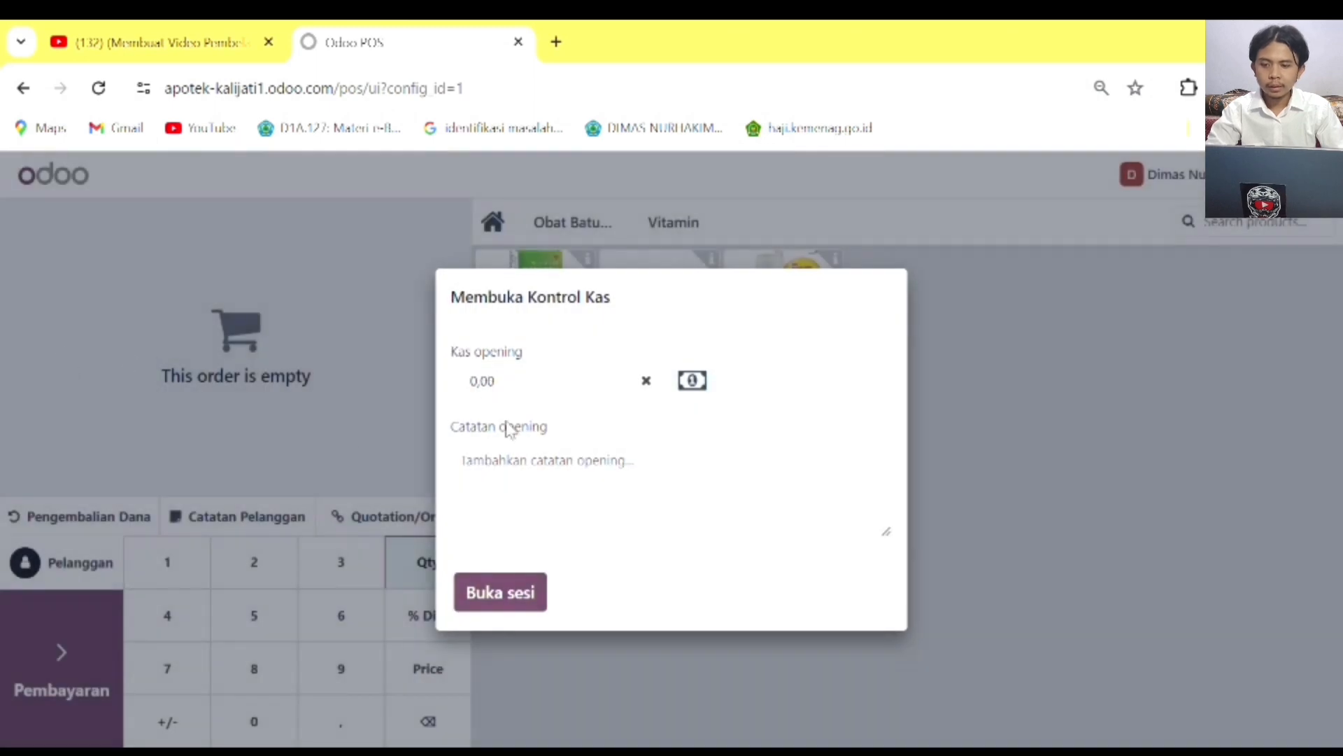
{"action": "left_click", "coordinate": [507, 600]}
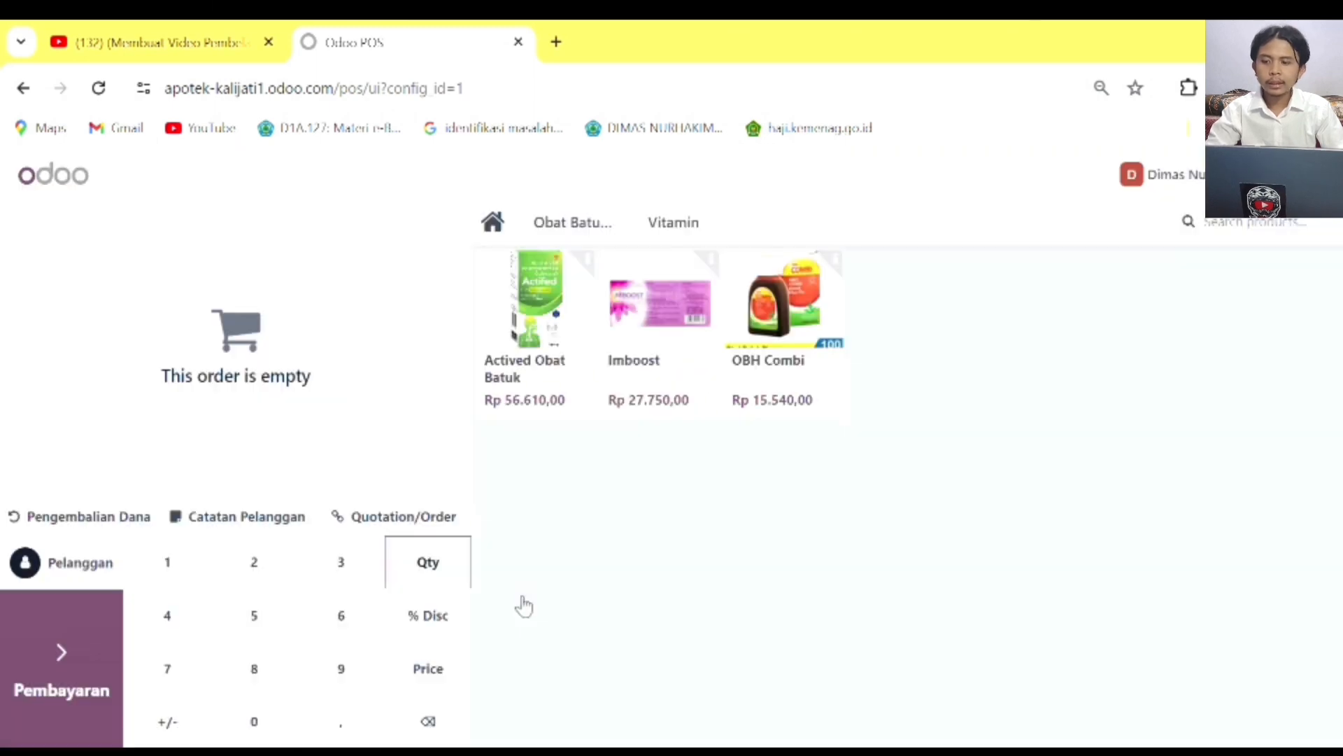
Assign the customer to the POS order and add Actived Obat Batuk, Imboost and OBH Combi.
{"action": "left_click", "coordinate": [69, 561]}
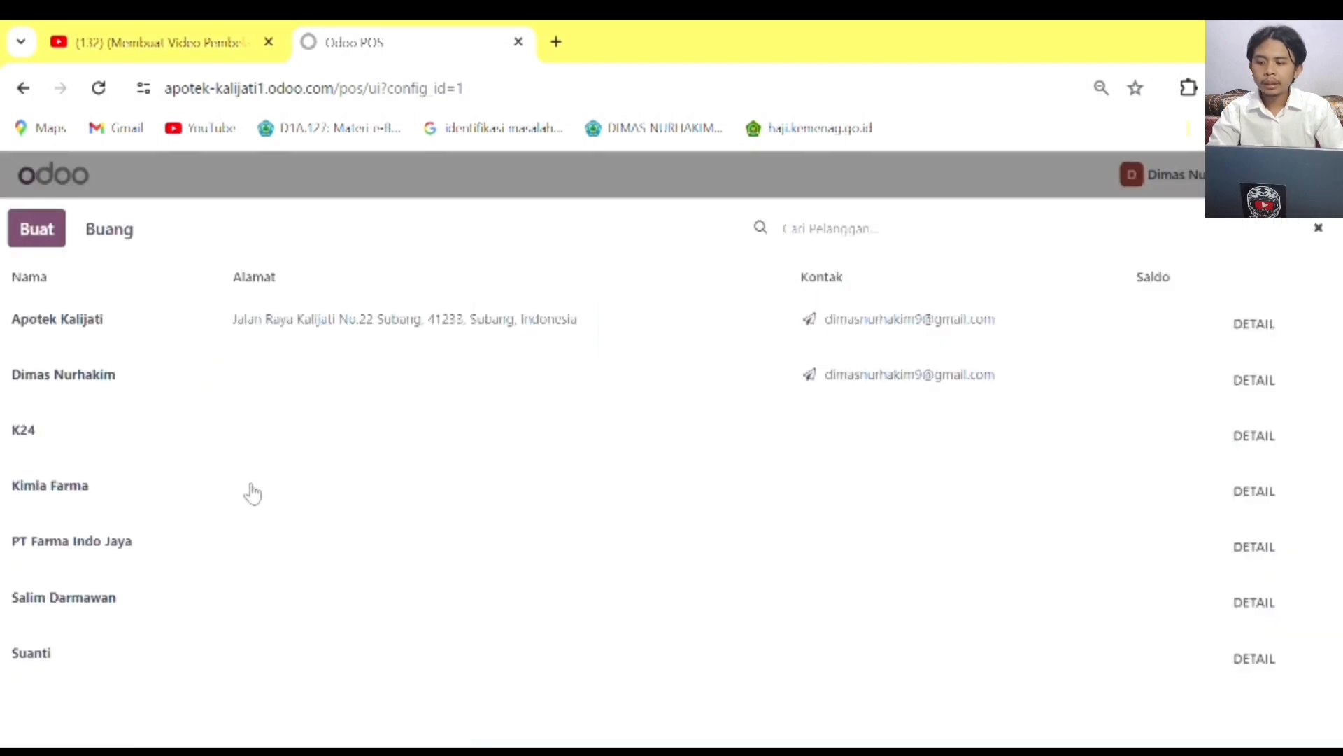
{"action": "left_click", "coordinate": [260, 665]}
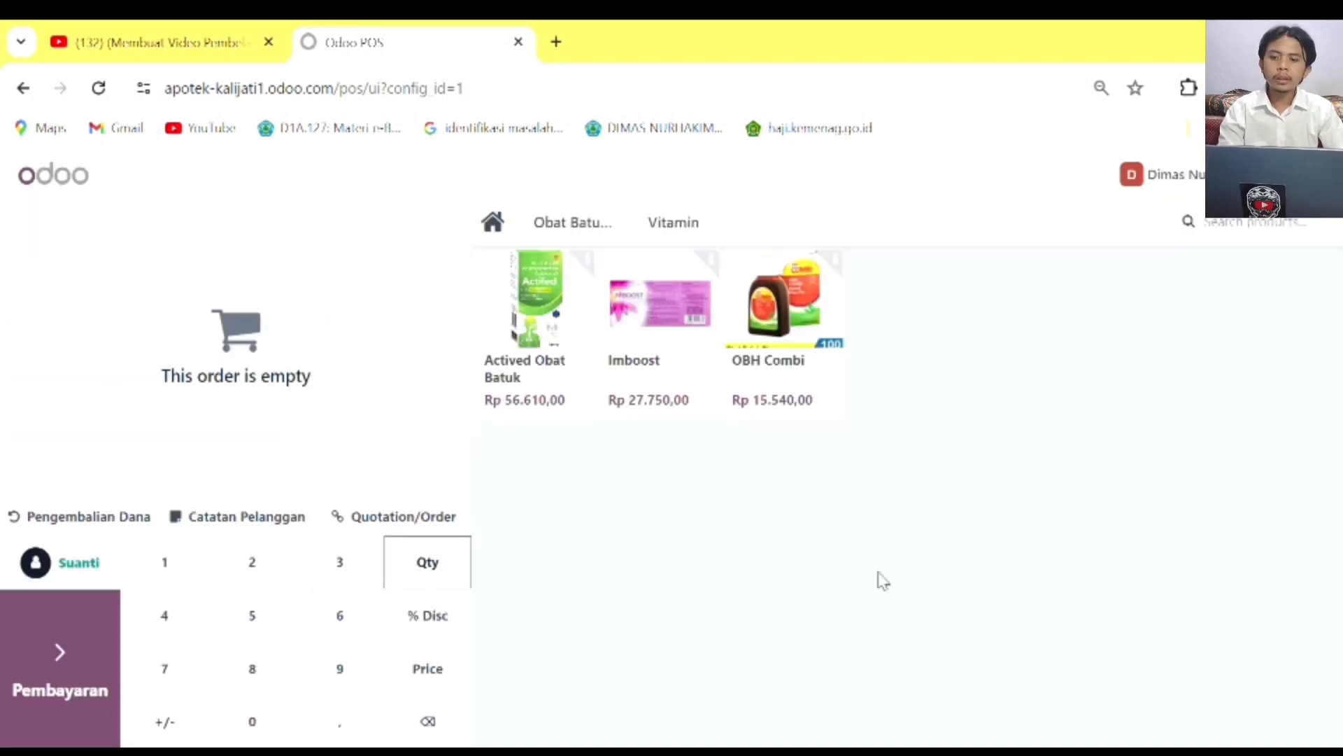
{"action": "left_click", "coordinate": [550, 321]}
{"action": "left_click", "coordinate": [657, 319]}
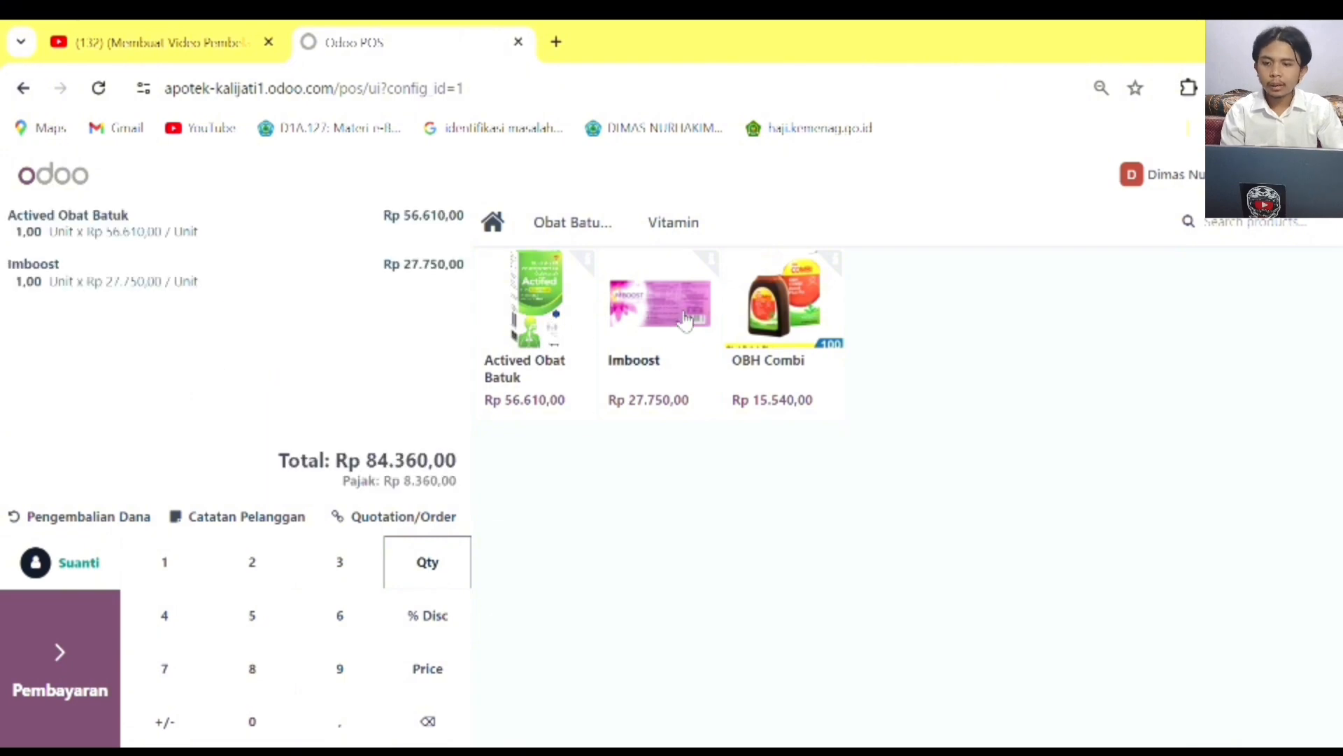
{"action": "left_click", "coordinate": [812, 323]}
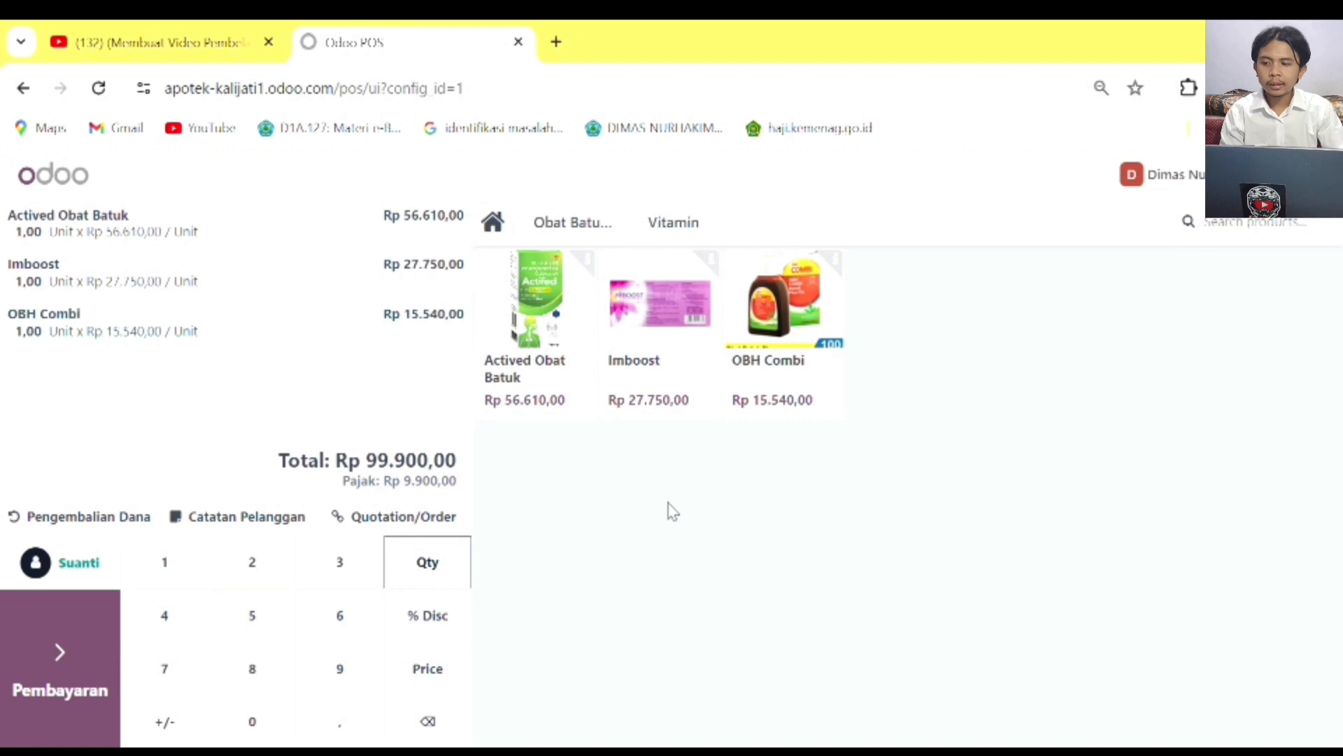
Adjust the order quantities to 3 for Imboost and 1 for Actived Obat Batuk.
{"action": "left_click", "coordinate": [540, 329]}
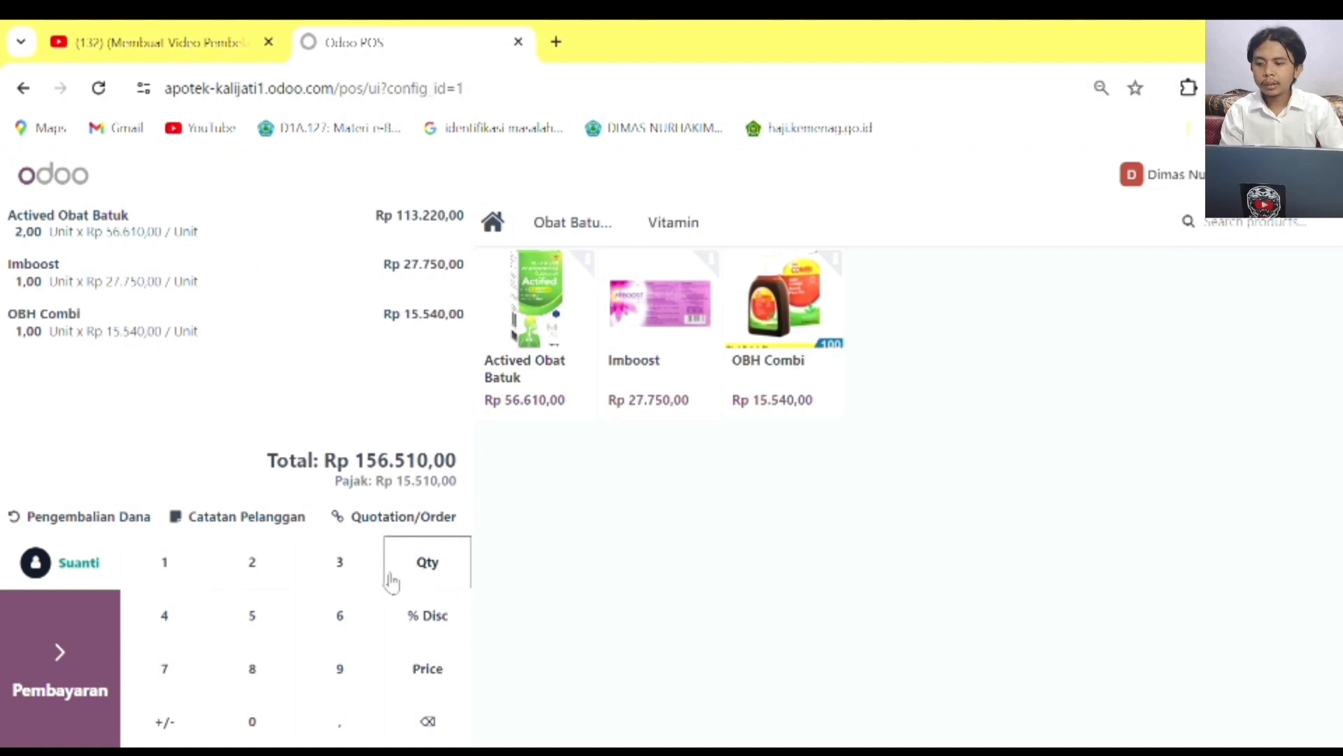
{"action": "left_click", "coordinate": [338, 575]}
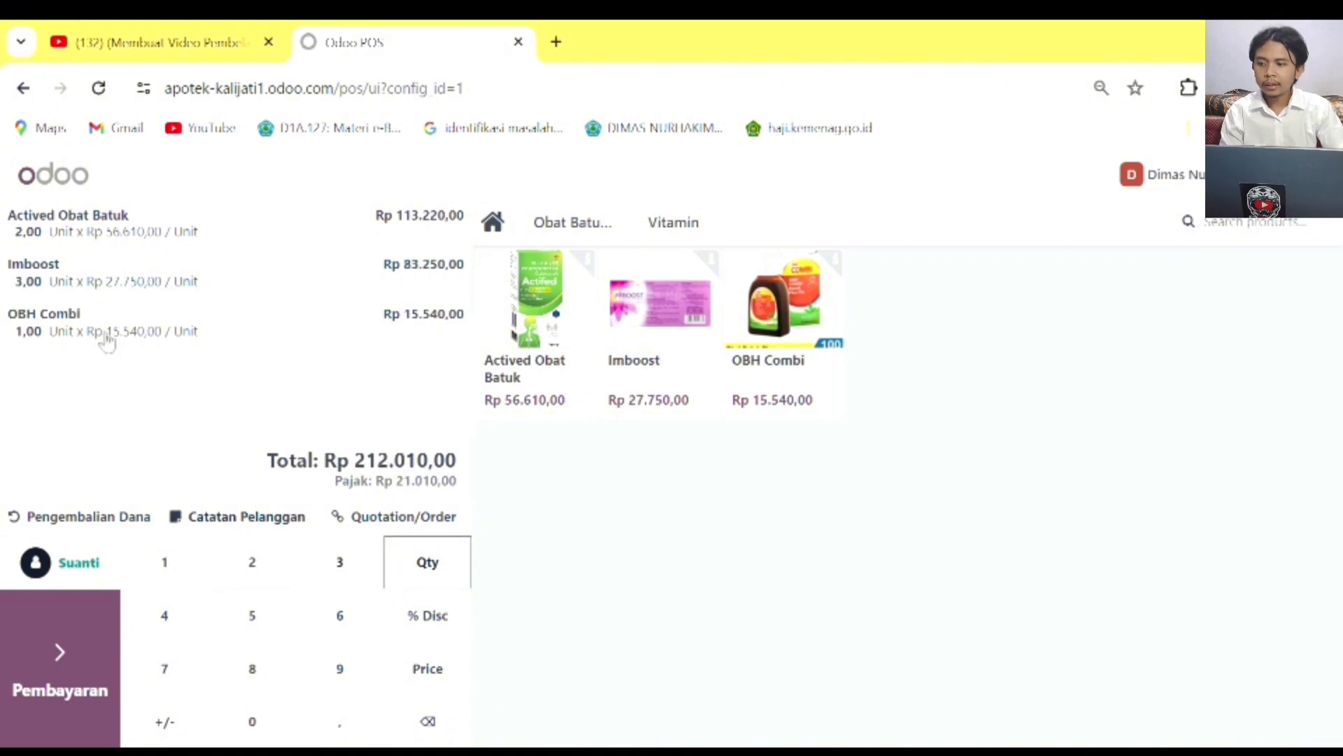
{"action": "left_click", "coordinate": [73, 238]}
{"action": "left_click", "coordinate": [198, 570]}
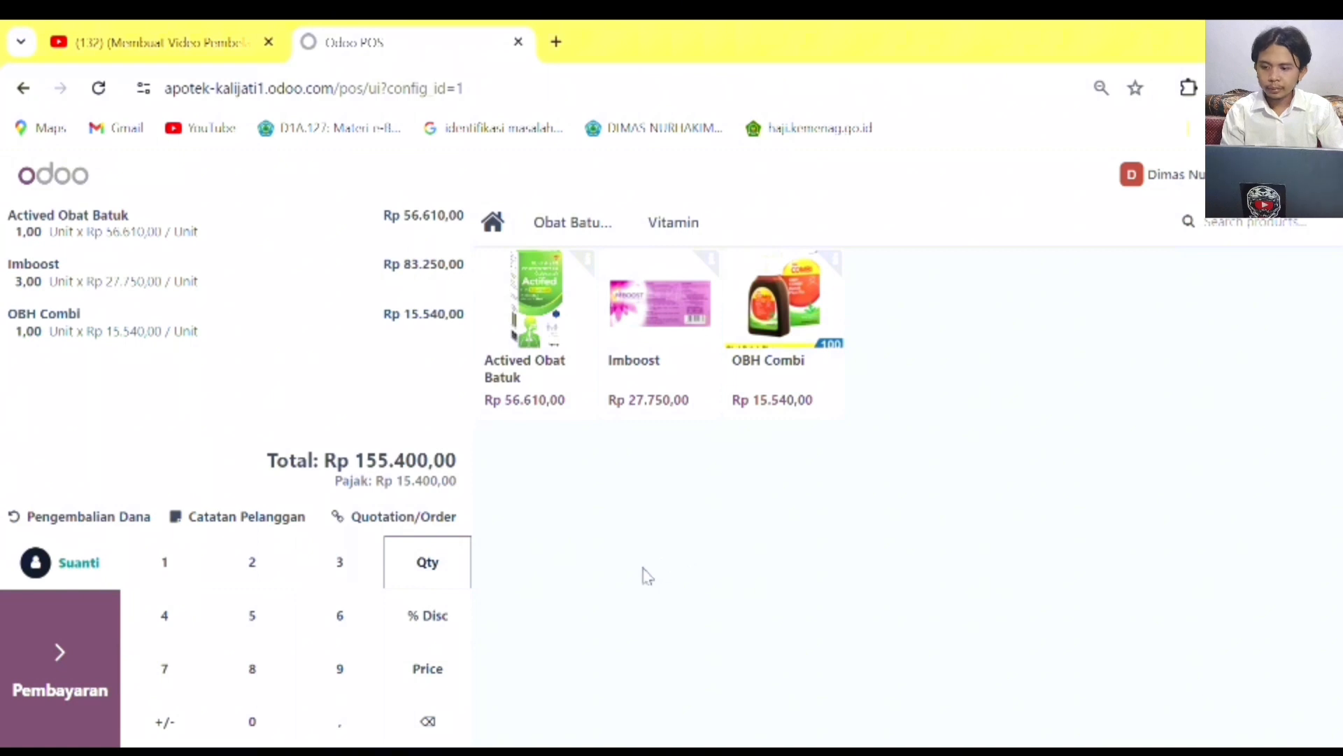
Pay the POS order by Cash with 200.000,00 received and validate the payment.
{"action": "left_click", "coordinate": [86, 695]}
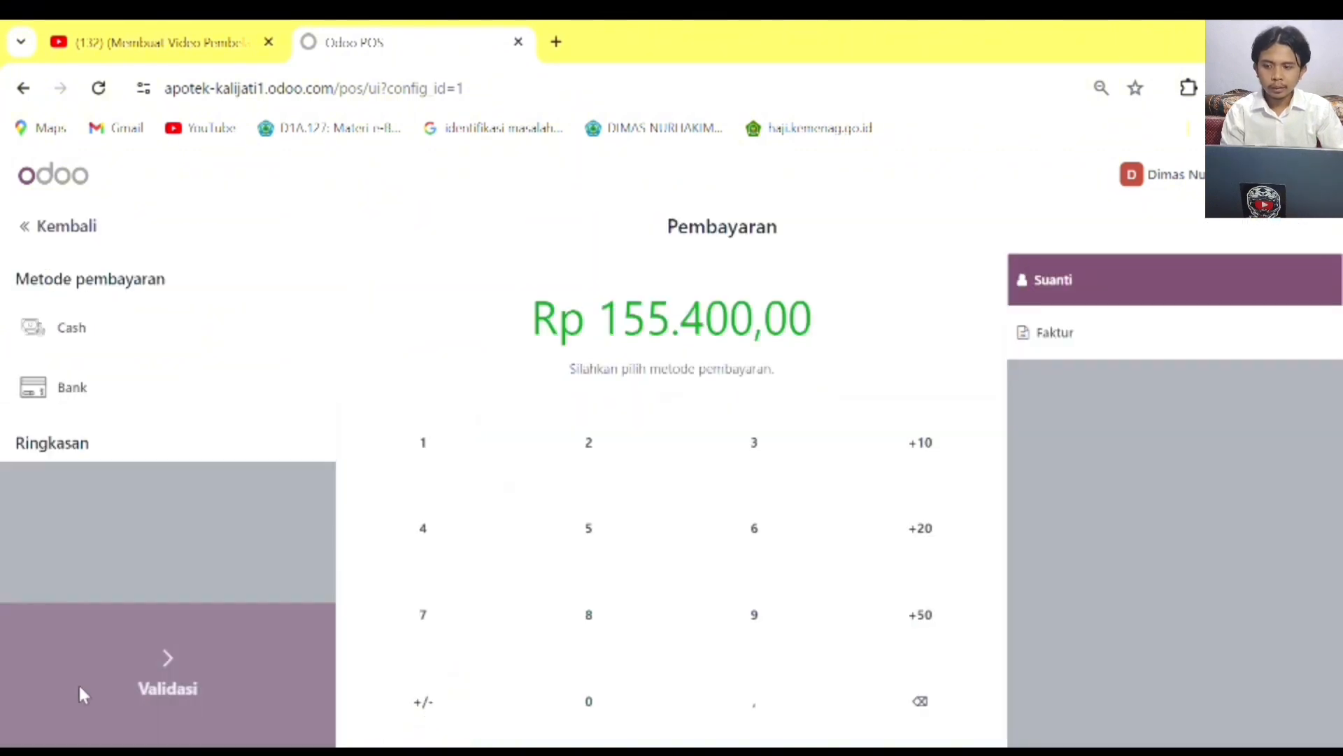
{"action": "left_click", "coordinate": [137, 337]}
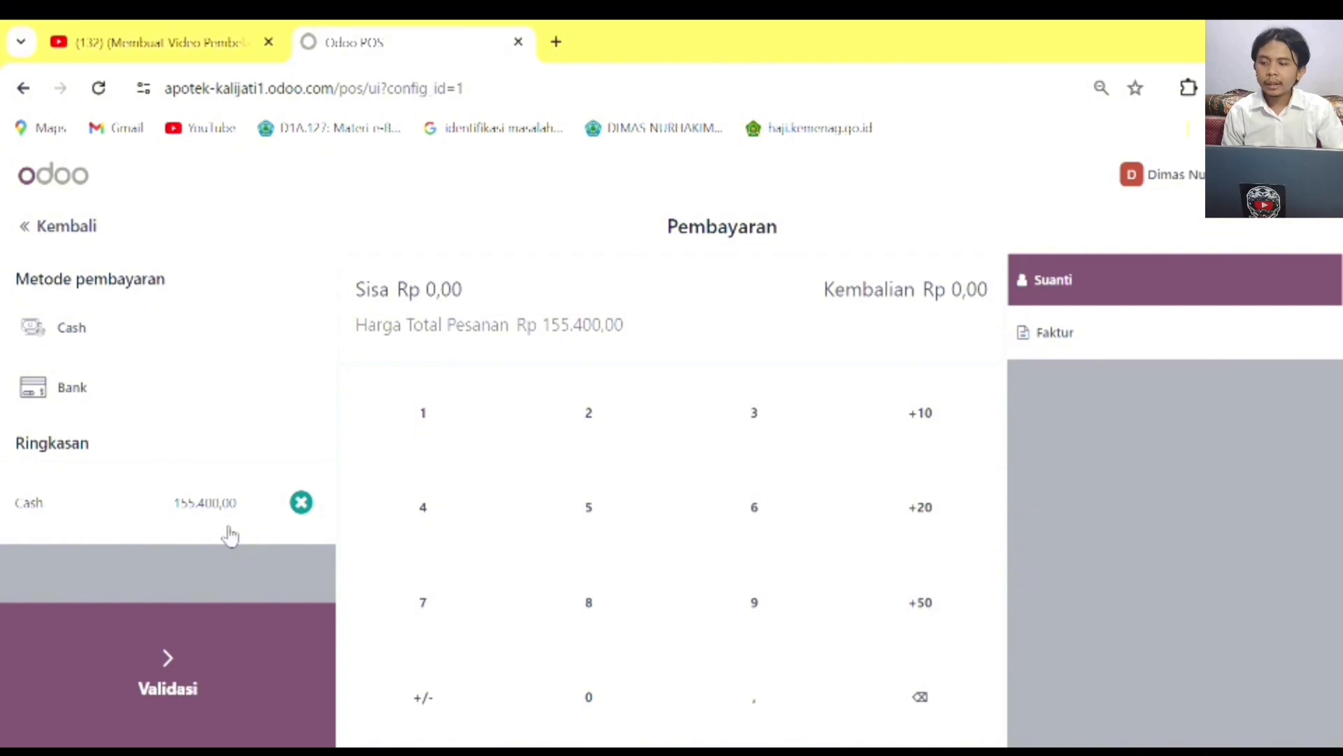
{"action": "left_click", "coordinate": [634, 417]}
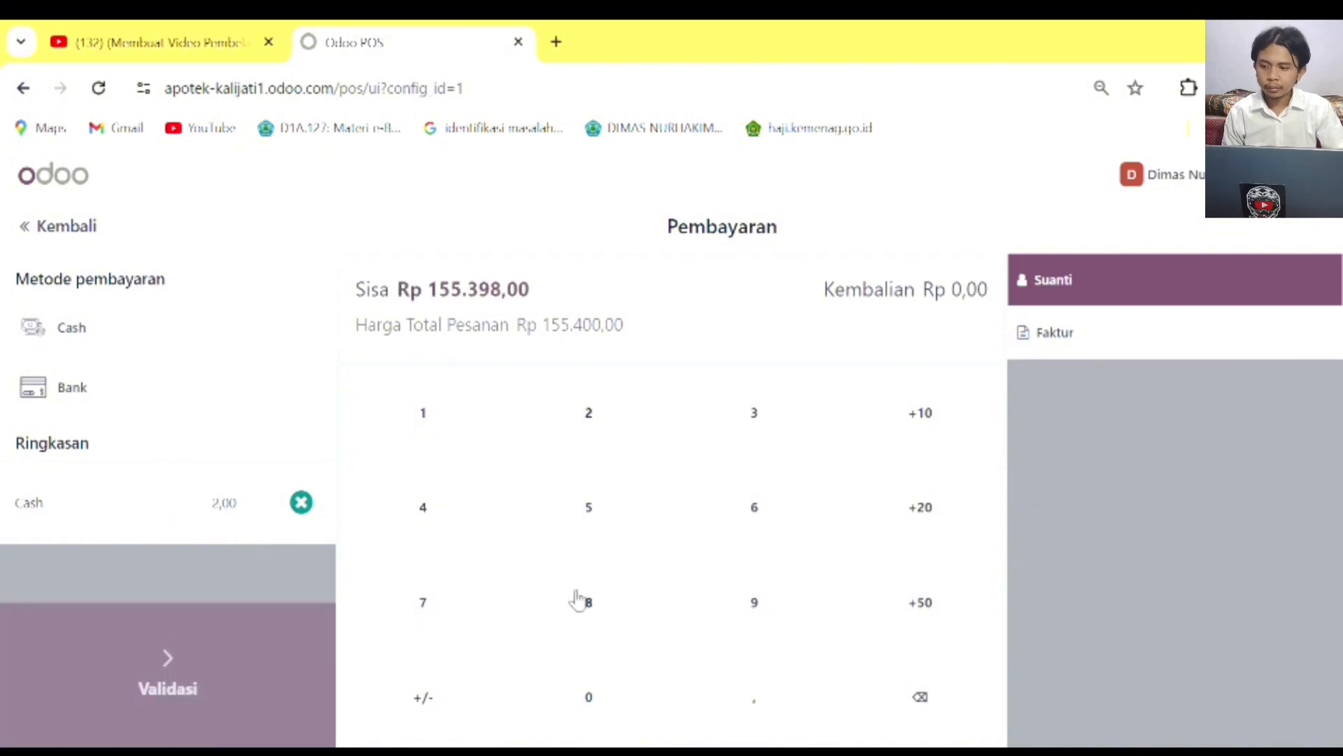
{"action": "left_click", "coordinate": [589, 696]}
{"action": "left_click", "coordinate": [589, 697]}
{"action": "left_click", "coordinate": [589, 696]}
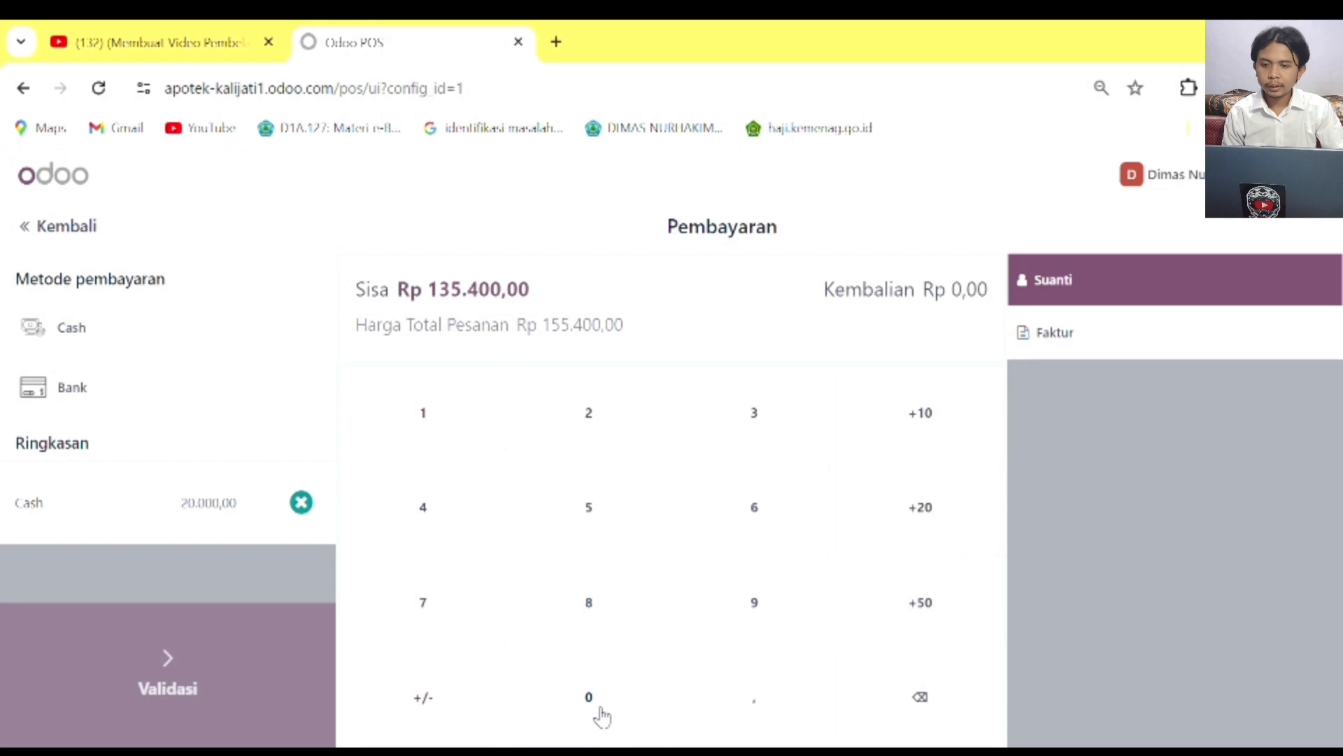
{"action": "left_click", "coordinate": [589, 697]}
{"action": "left_click", "coordinate": [589, 697]}
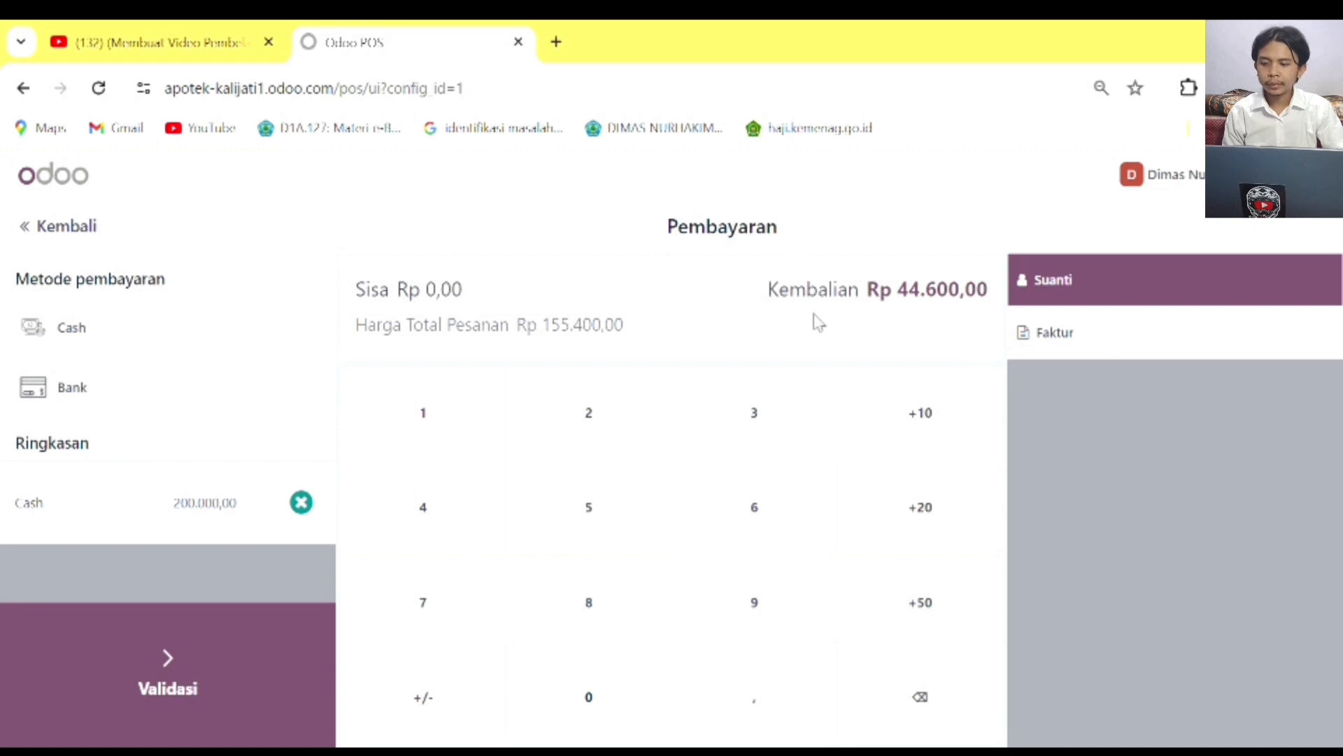
{"action": "left_click", "coordinate": [247, 698]}
Review the receipt's product lines, total, cash payment and change, and check its print preview.
{"action": "scroll", "coordinate": [1230, 564], "scroll_direction": "down", "scroll_amount": 2}
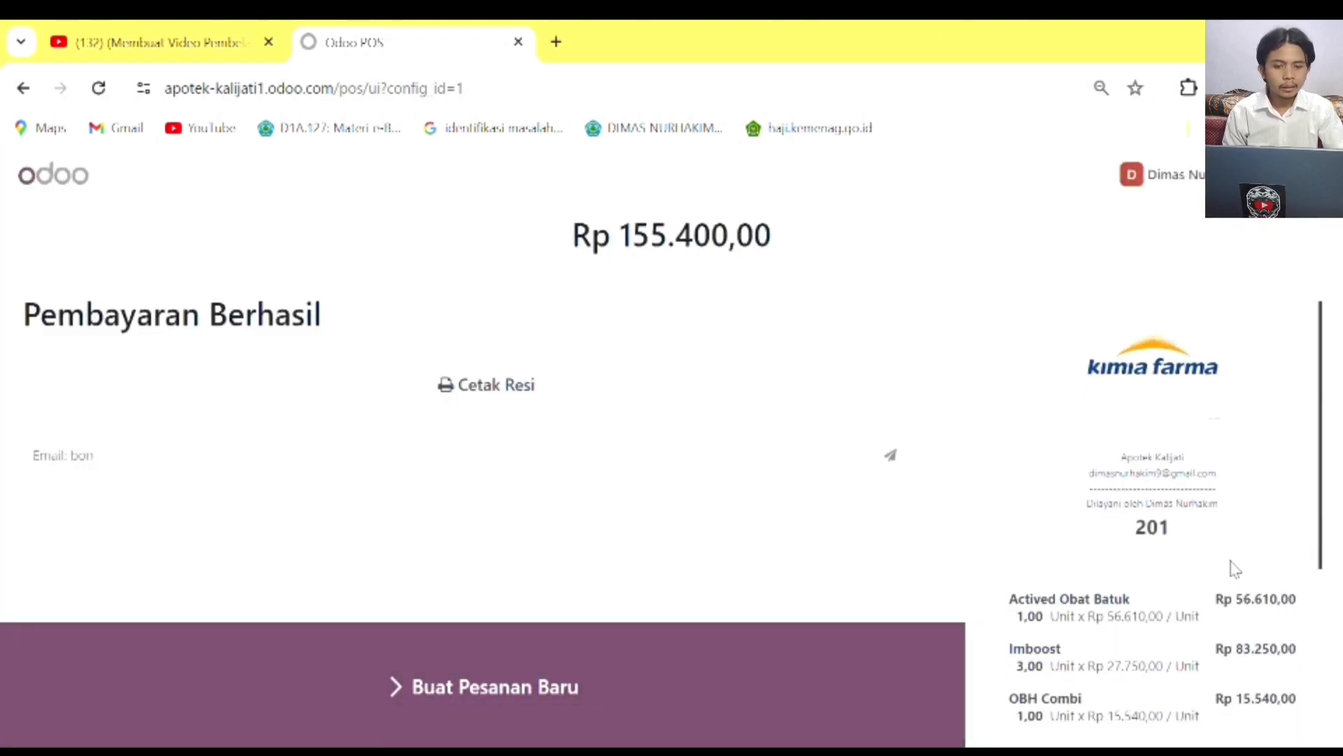
{"action": "scroll", "coordinate": [1230, 553], "scroll_direction": "up", "scroll_amount": 2}
{"action": "scroll", "coordinate": [1221, 556], "scroll_direction": "down", "scroll_amount": 2}
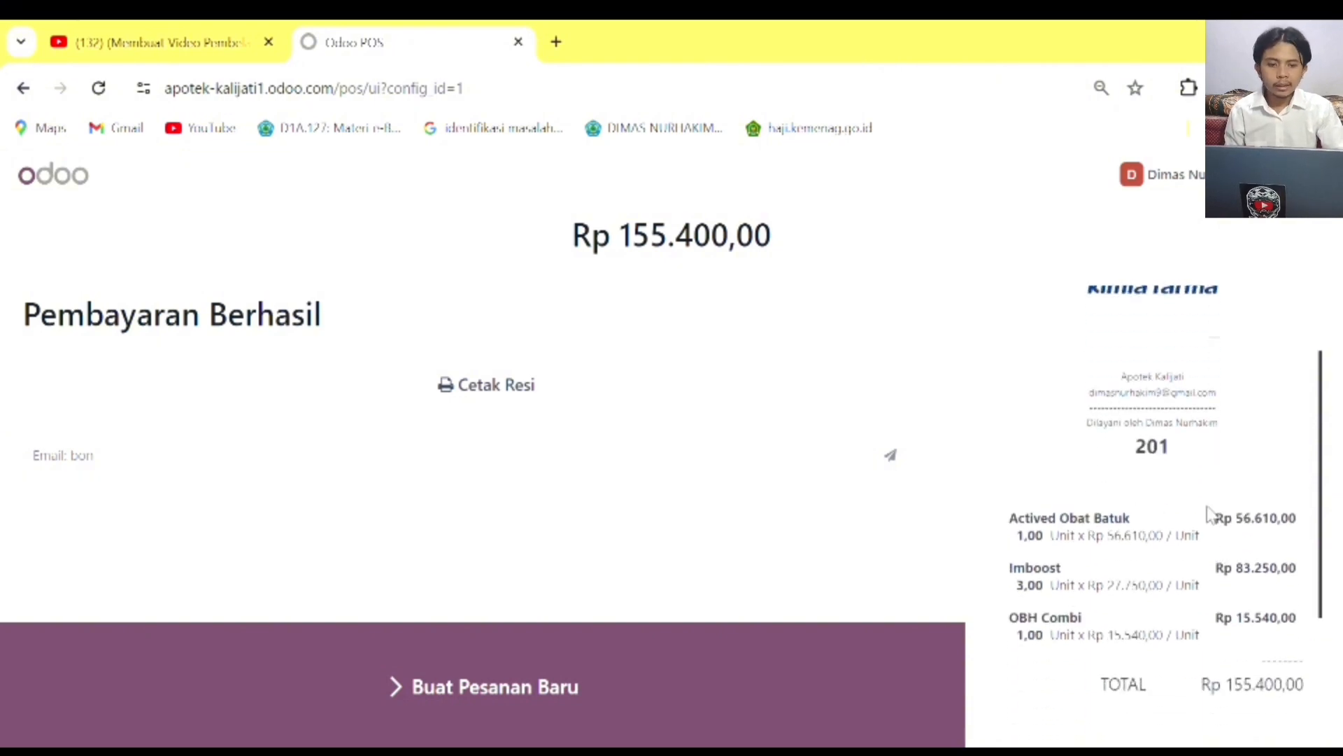
{"action": "scroll", "coordinate": [1185, 509], "scroll_direction": "down", "scroll_amount": 2}
{"action": "scroll", "coordinate": [1184, 511], "scroll_direction": "down", "scroll_amount": 2}
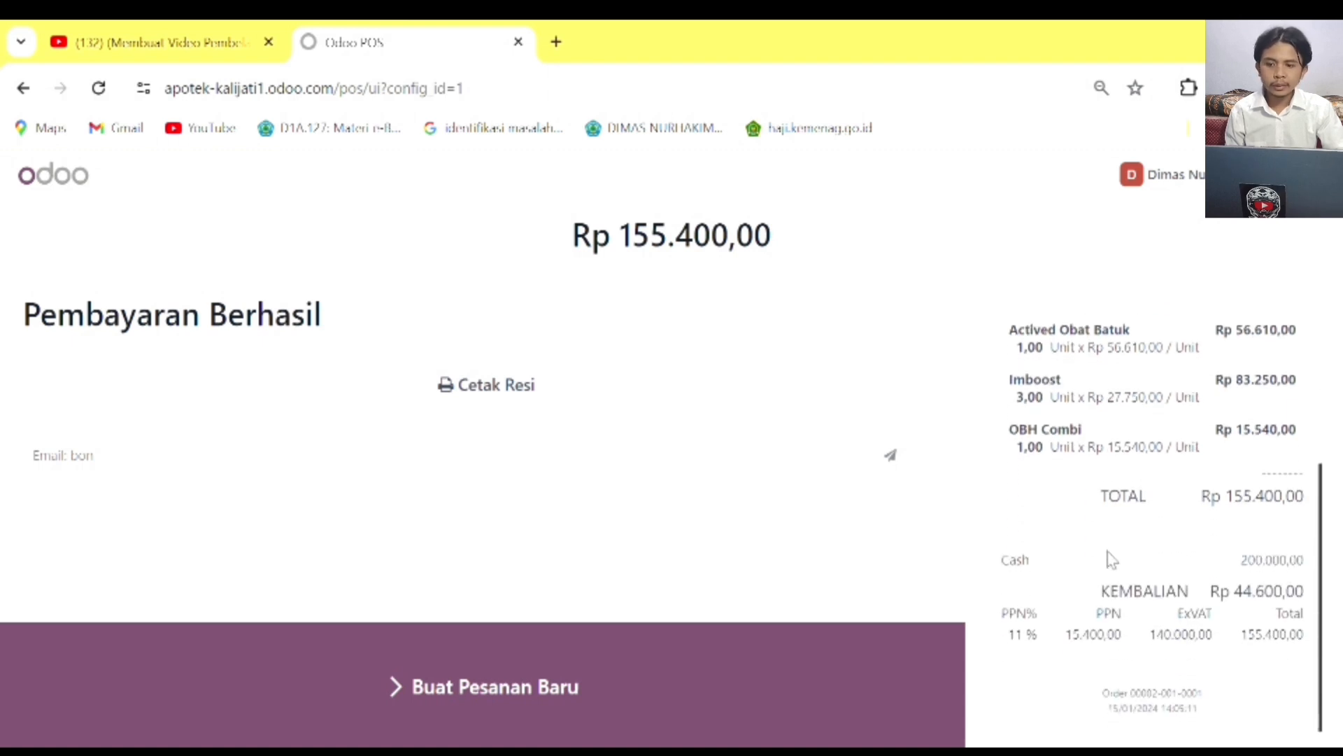
{"action": "left_click", "coordinate": [653, 386]}
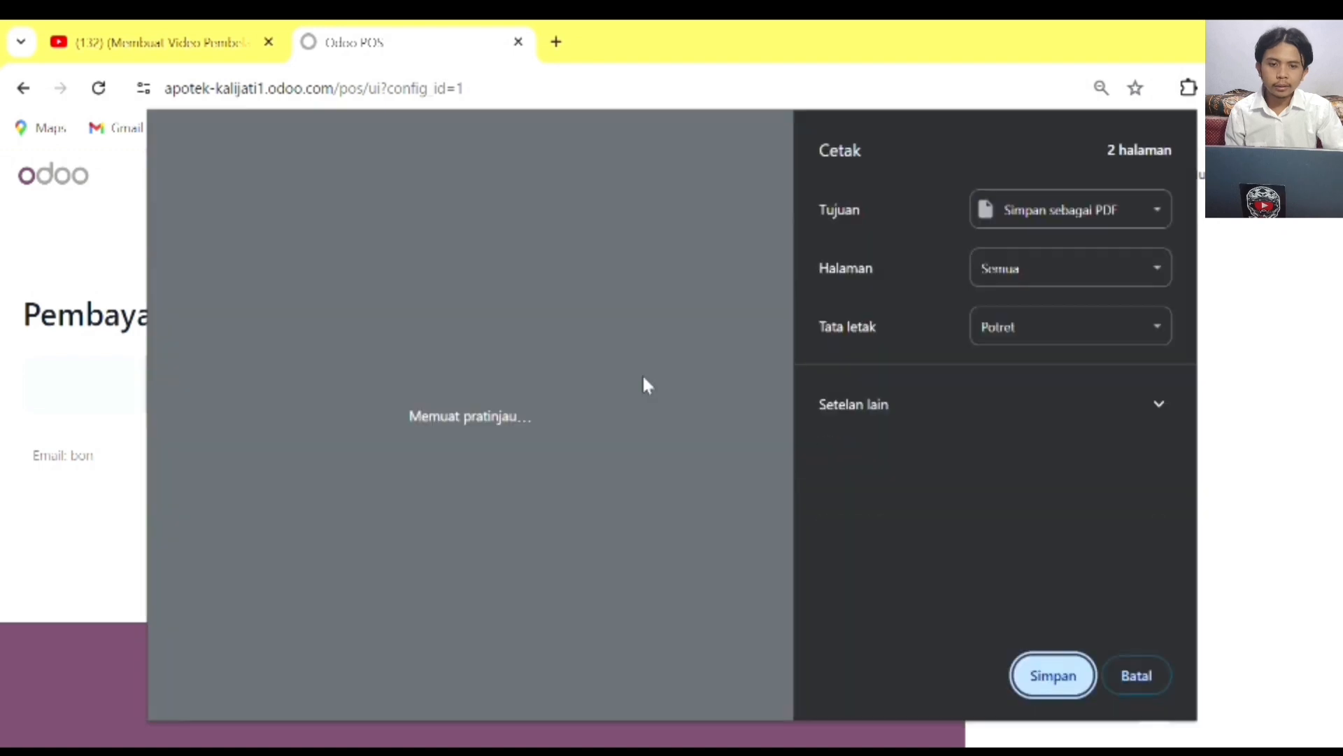
{"action": "left_click", "coordinate": [1100, 230]}
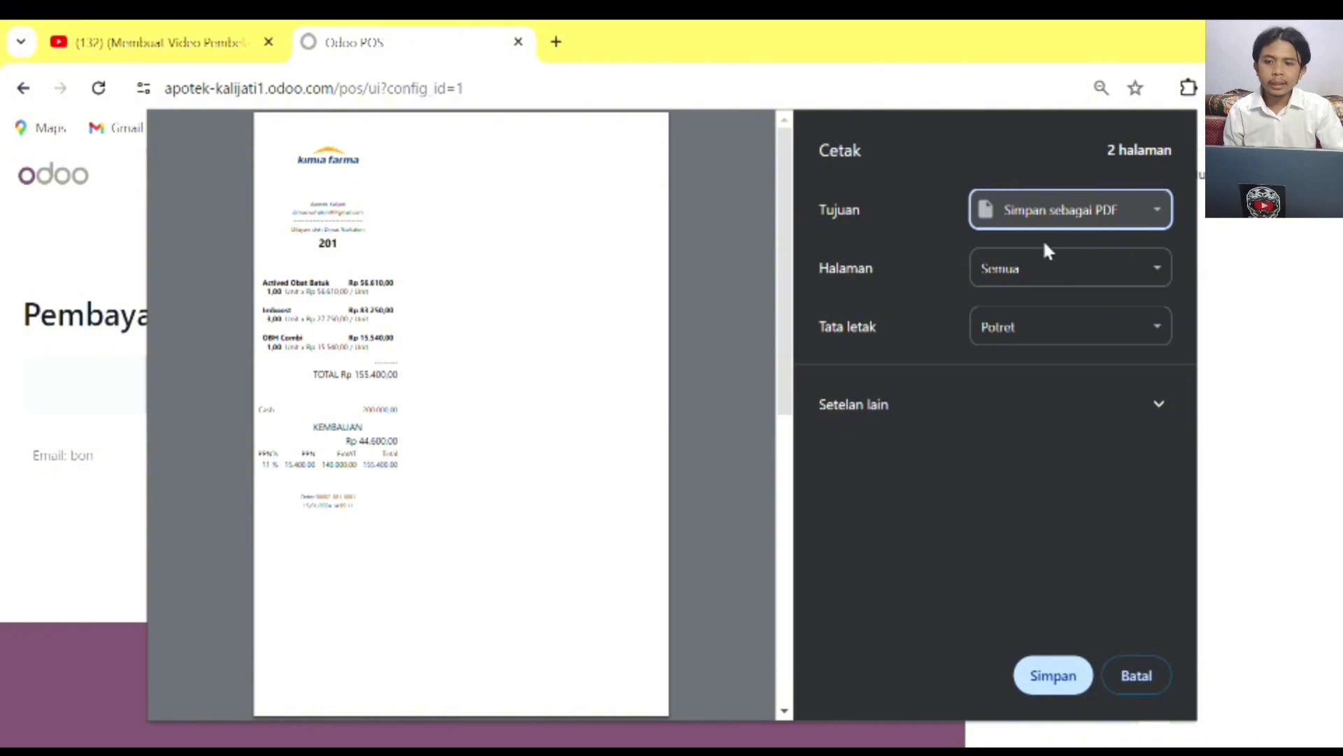
{"action": "left_click", "coordinate": [953, 158]}
{"action": "key", "text": "Escape"}
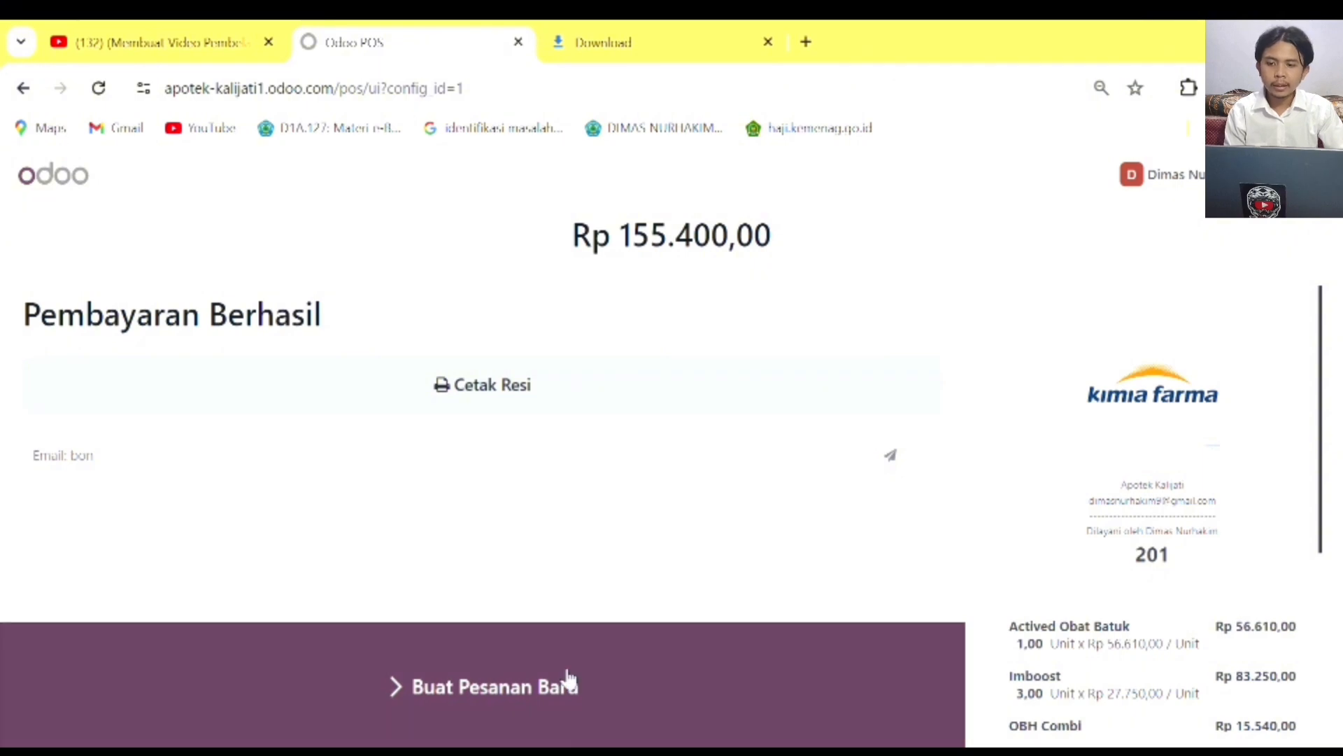
Leave the receipt for a new order, close the POS session accepting the payment difference, and return to the app overview.
{"action": "left_click", "coordinate": [568, 679]}
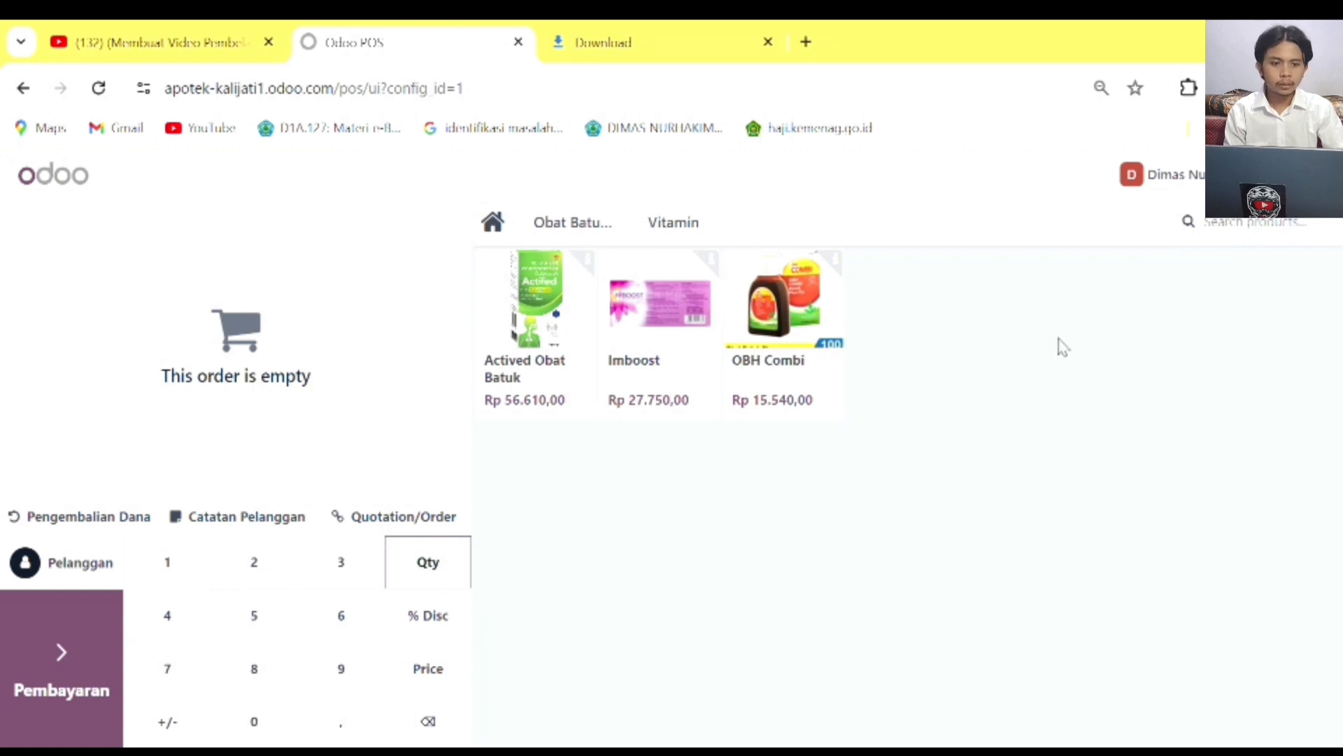
{"action": "left_click", "coordinate": [1323, 174]}
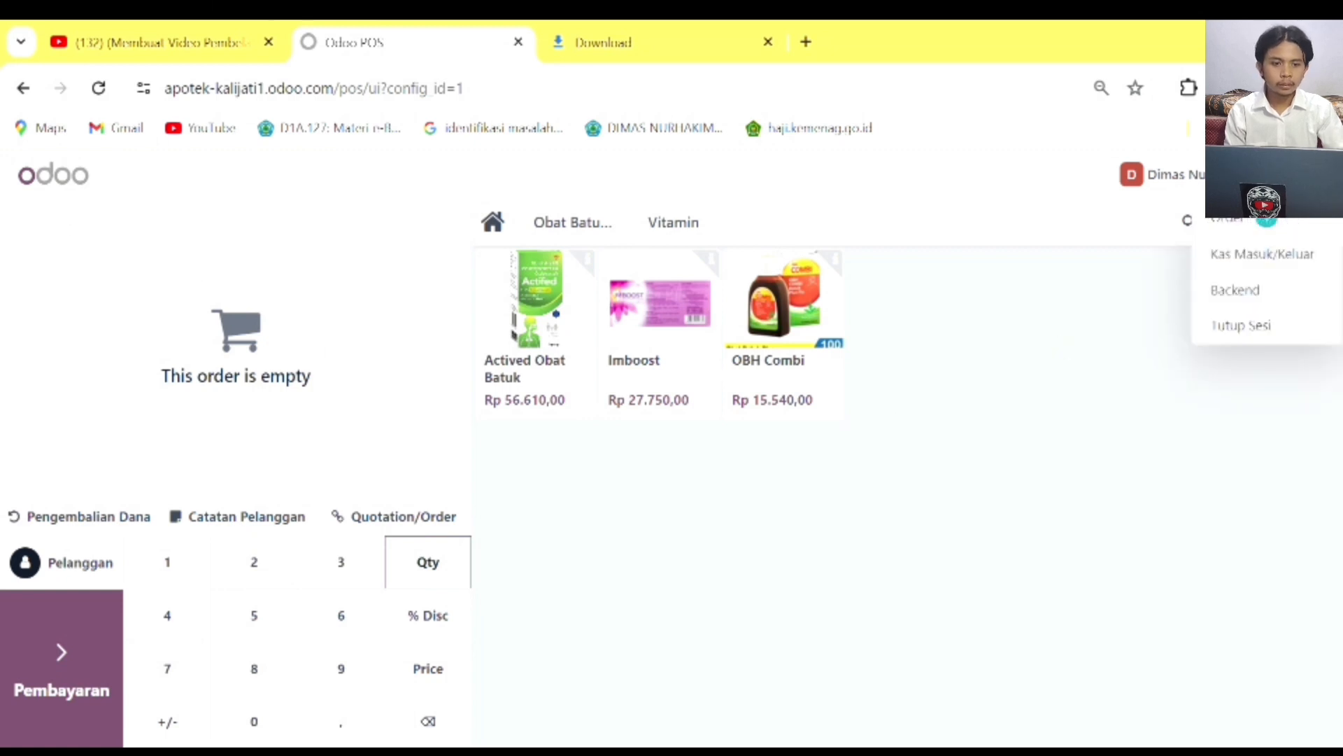
{"action": "left_click", "coordinate": [1258, 336]}
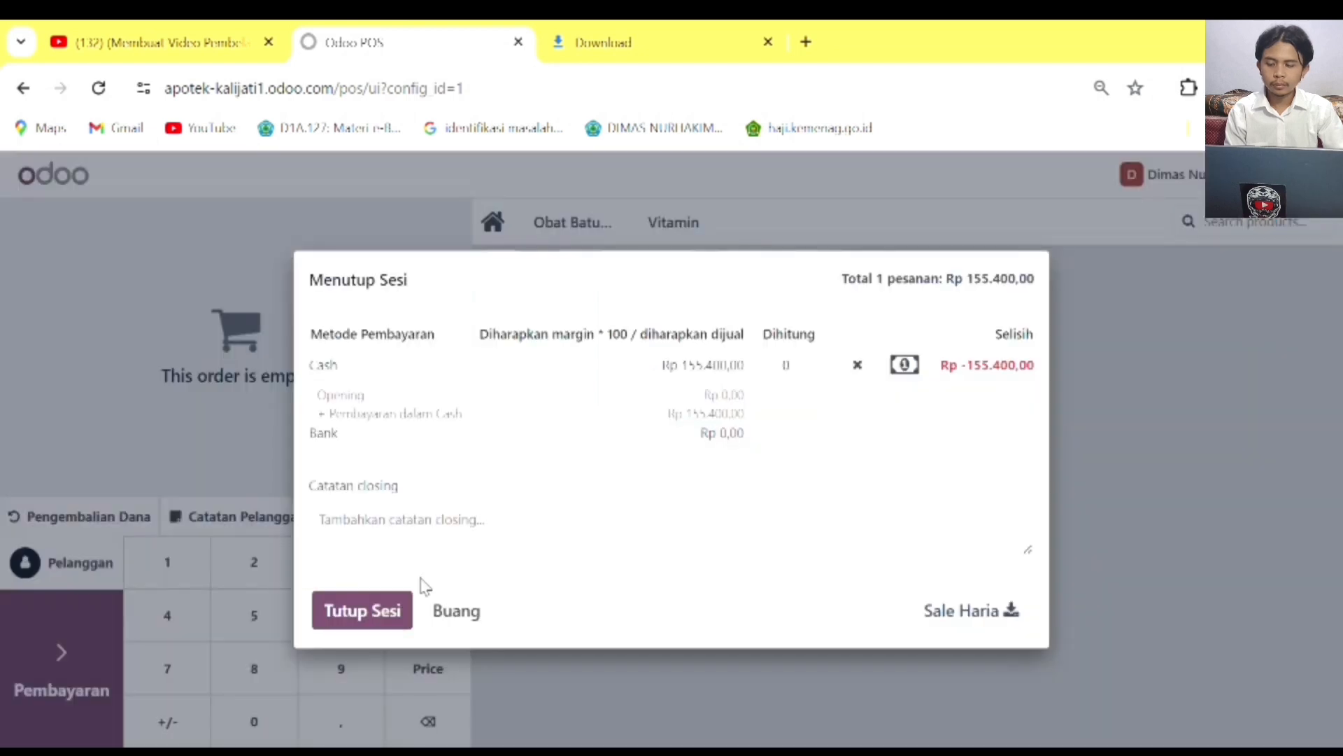
{"action": "left_click", "coordinate": [402, 627]}
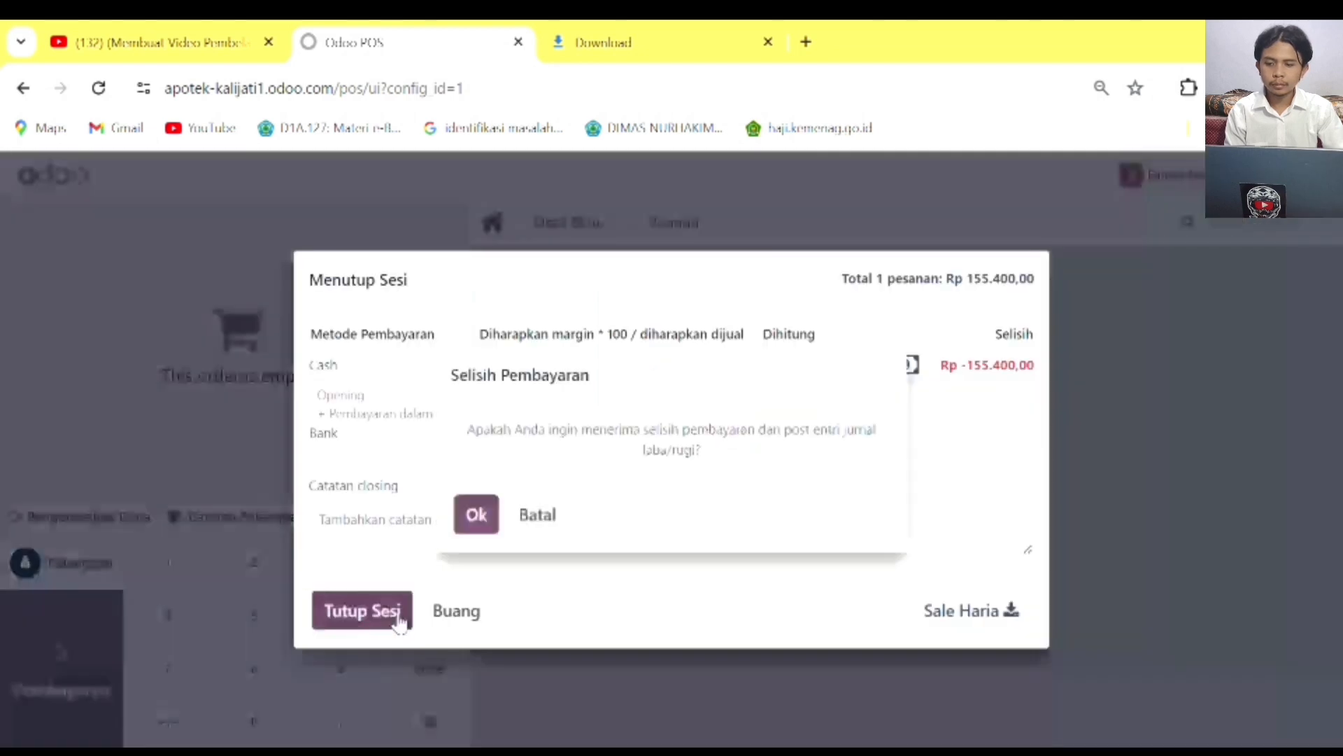
{"action": "left_click", "coordinate": [479, 532]}
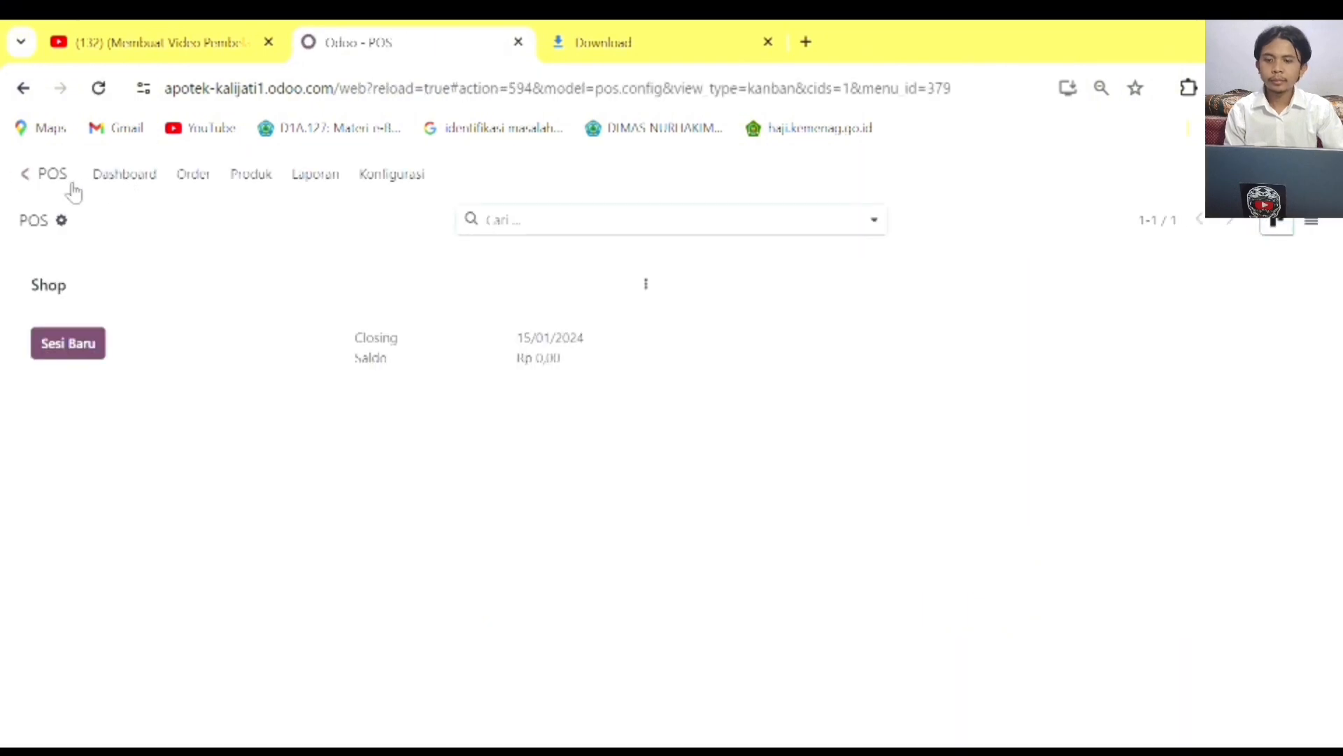
{"action": "left_click", "coordinate": [67, 186]}
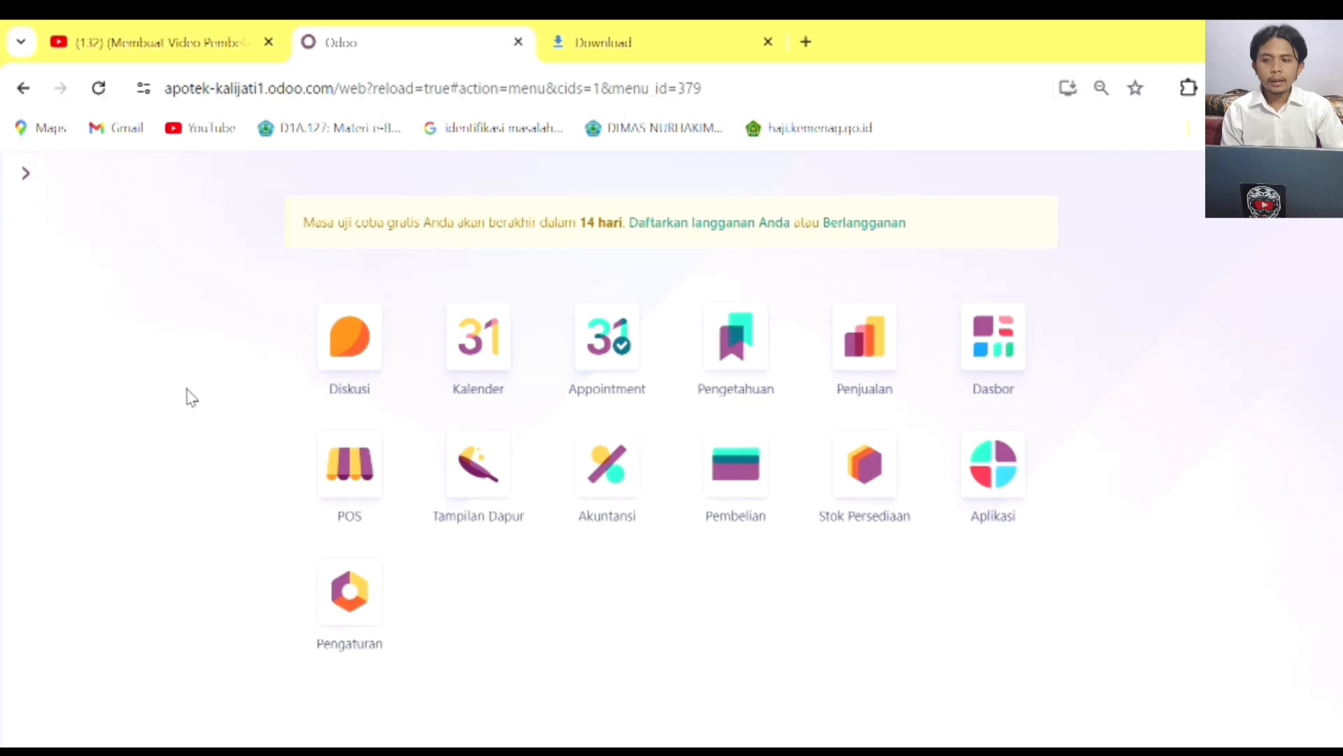